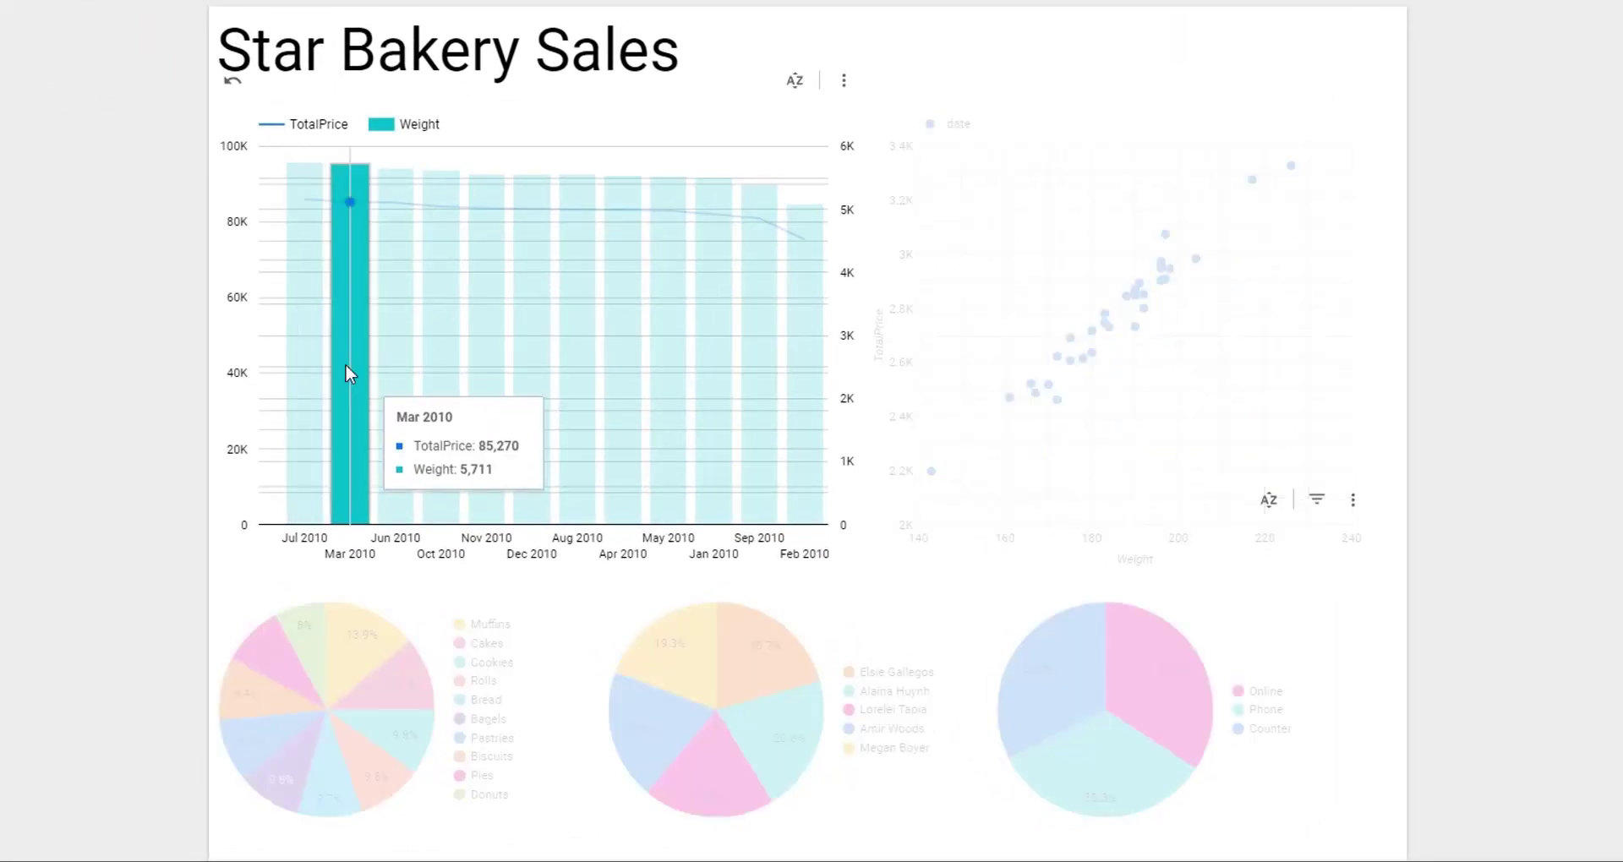
# Cross-filter the dashboard by Jun, Oct and Nov 2010, then by Muffins, clearing each filter
pyautogui.click(392, 363)
pyautogui.click(441, 364)
pyautogui.click(479, 363)
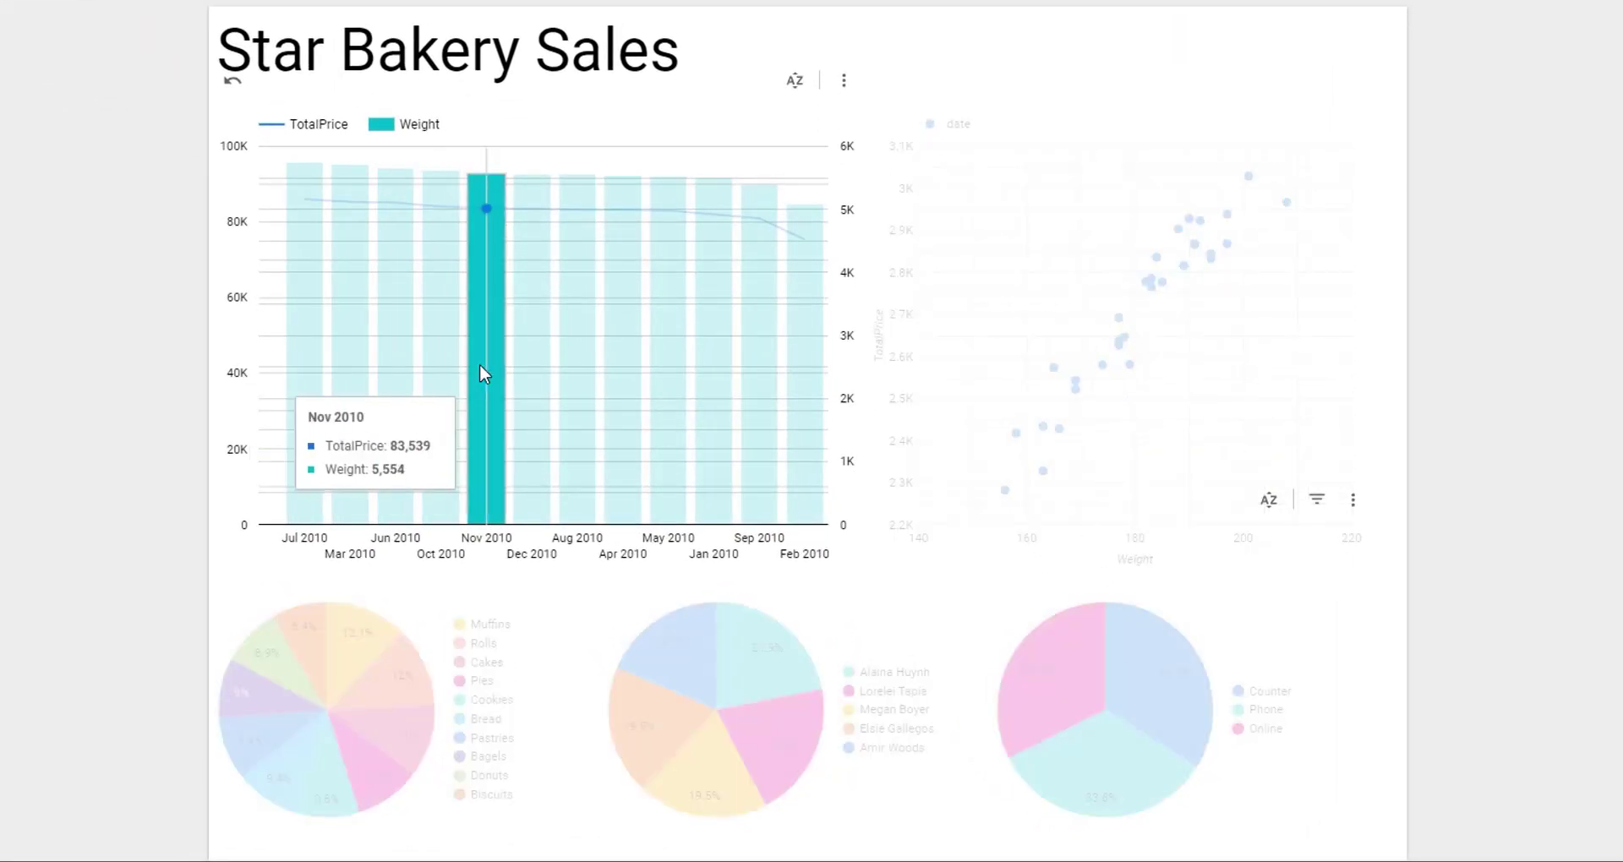
pyautogui.click(480, 363)
pyautogui.click(345, 659)
pyautogui.click(346, 660)
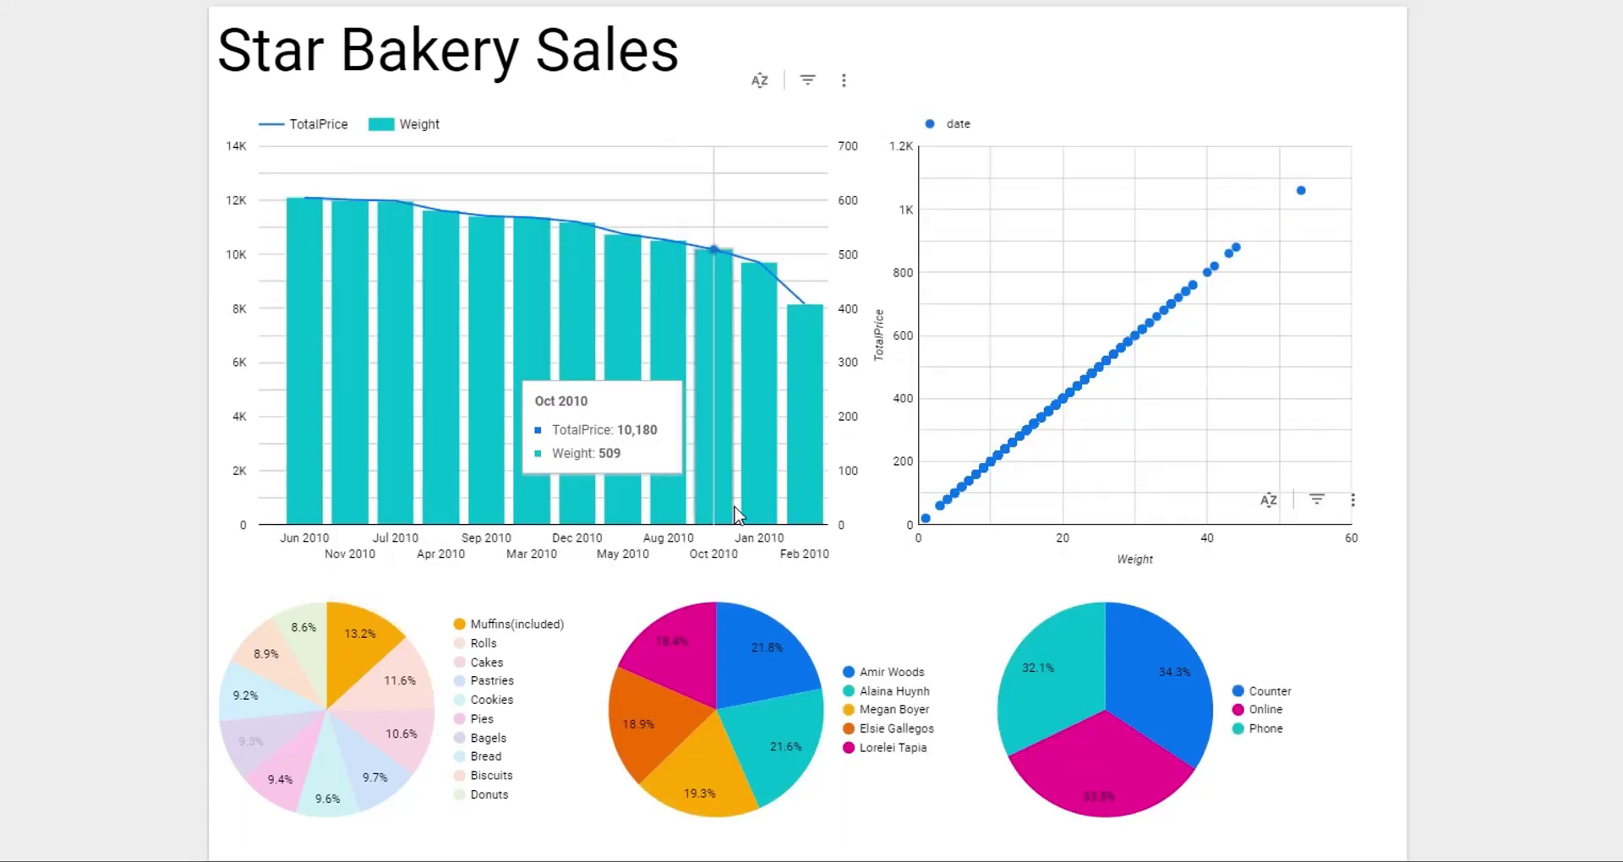
# Filter by three salespeople and Counter sales, clear the salesperson filter, then choose another sales channel
pyautogui.click(689, 642)
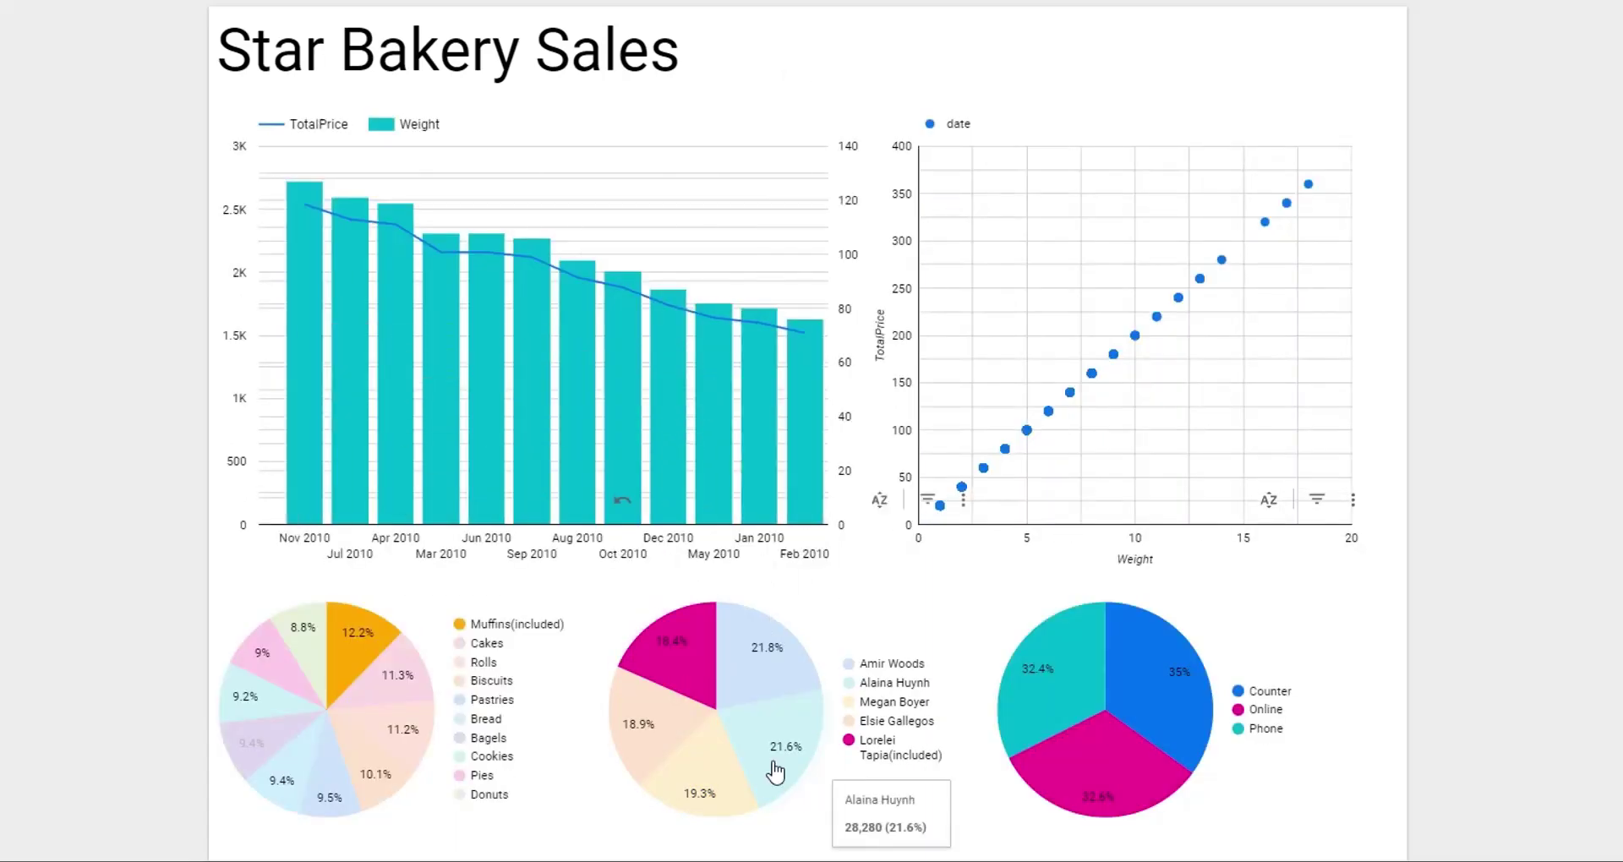
pyautogui.click(772, 767)
pyautogui.click(709, 771)
pyautogui.click(1051, 695)
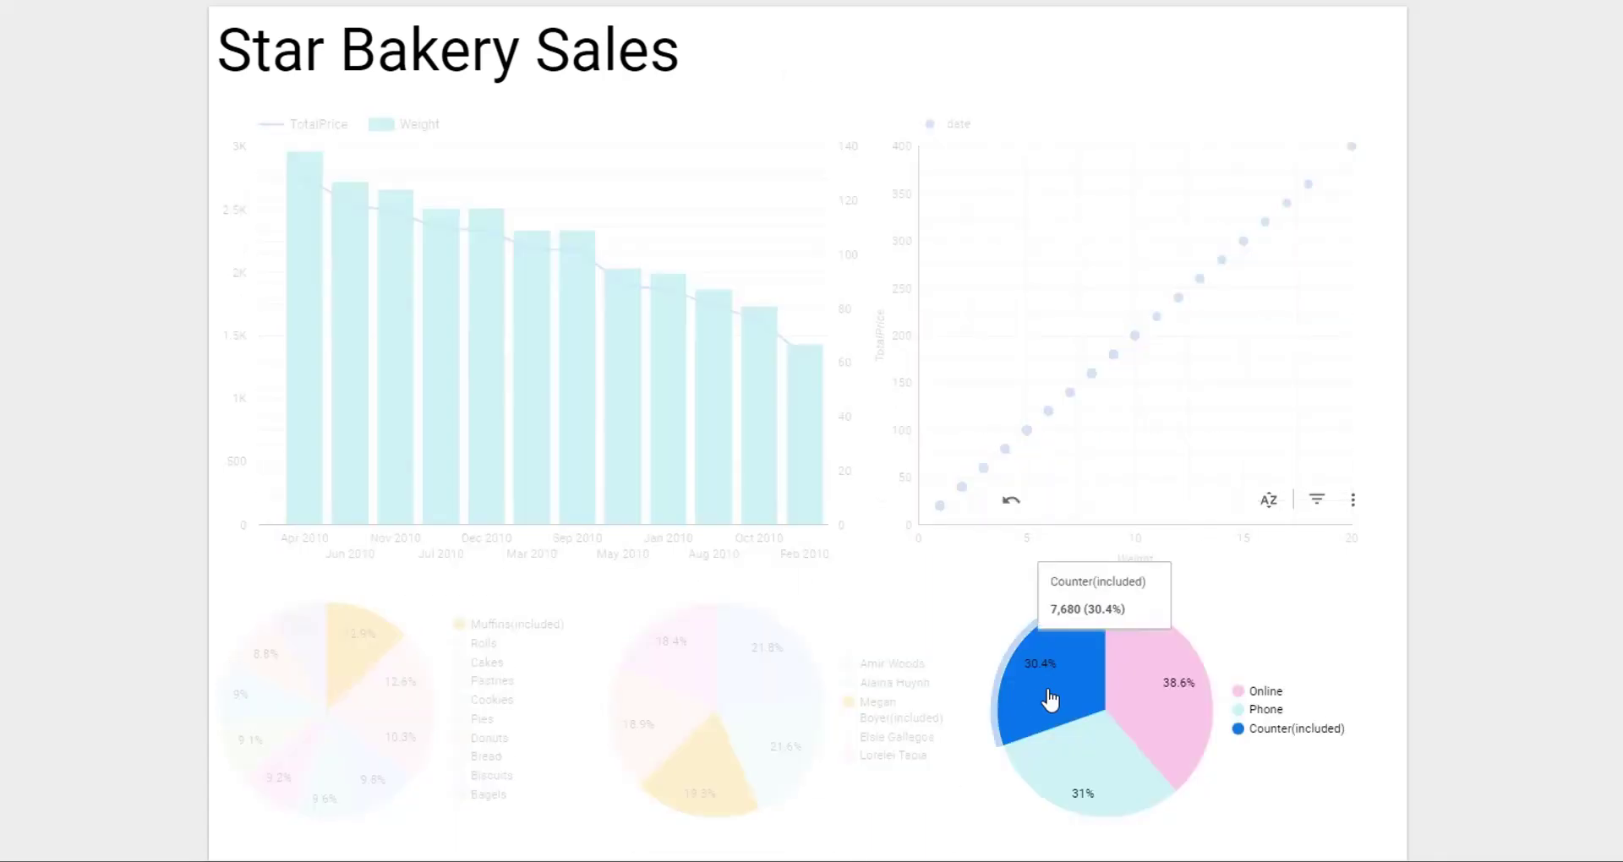
pyautogui.click(680, 656)
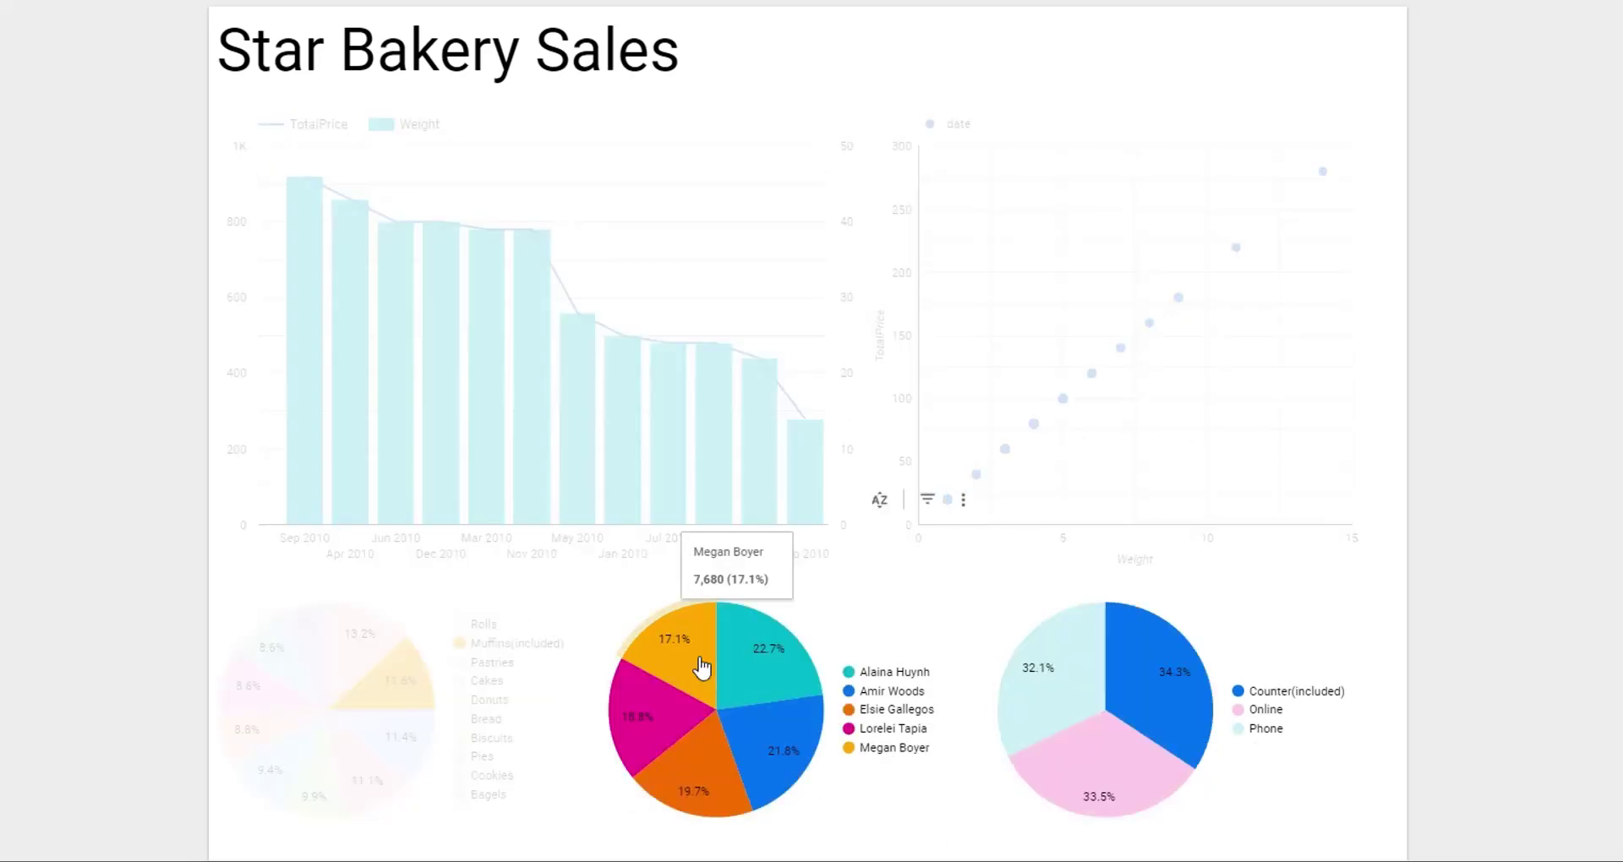
pyautogui.click(345, 670)
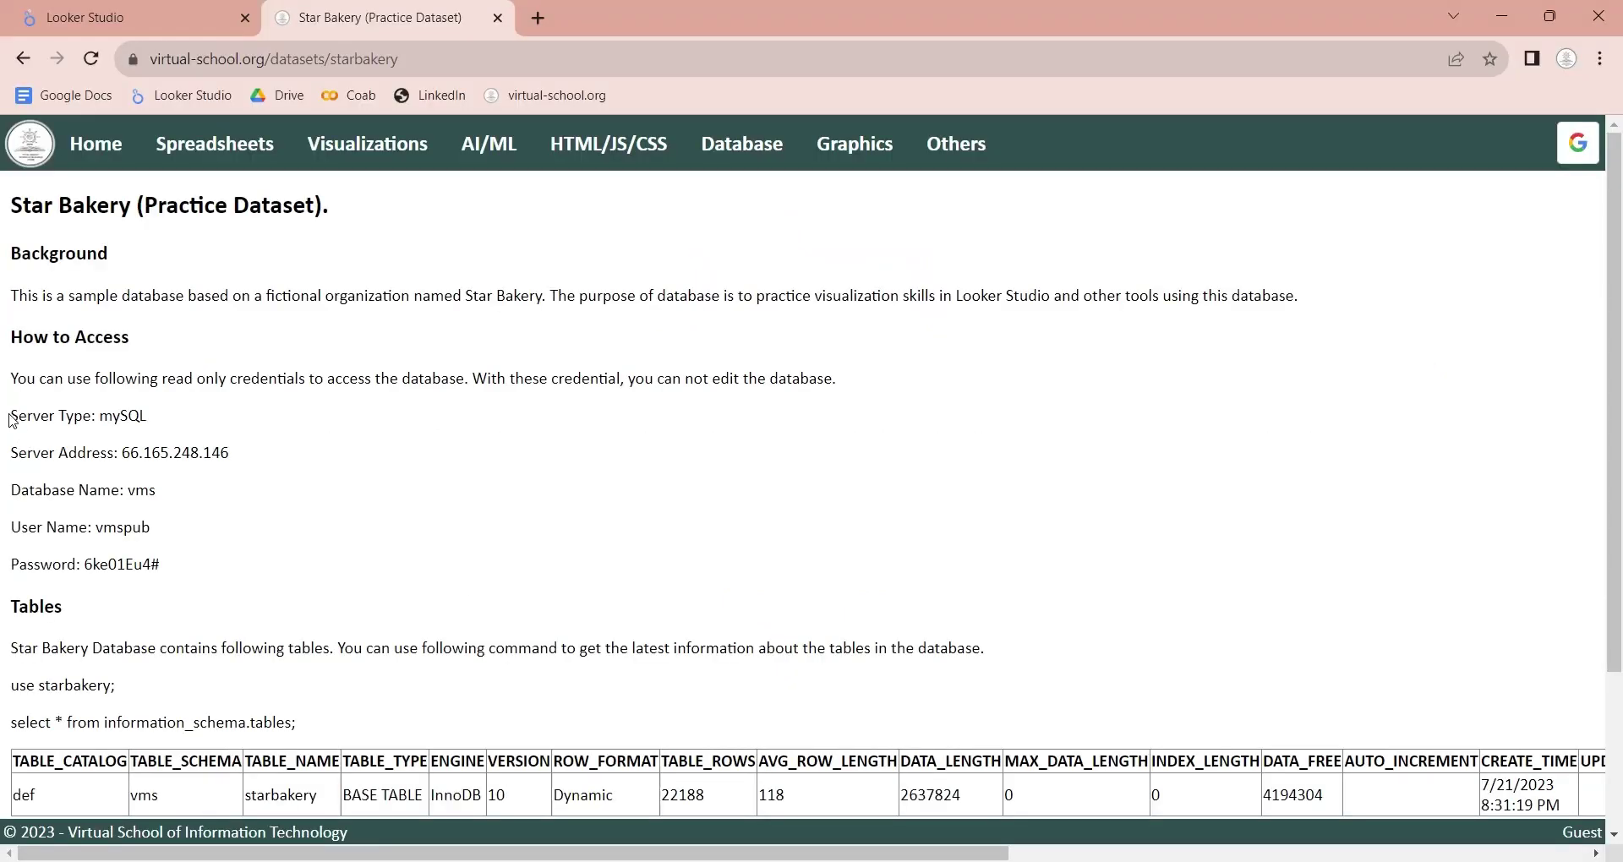
pyautogui.moveTo(11, 415); pyautogui.dragTo(166, 555)
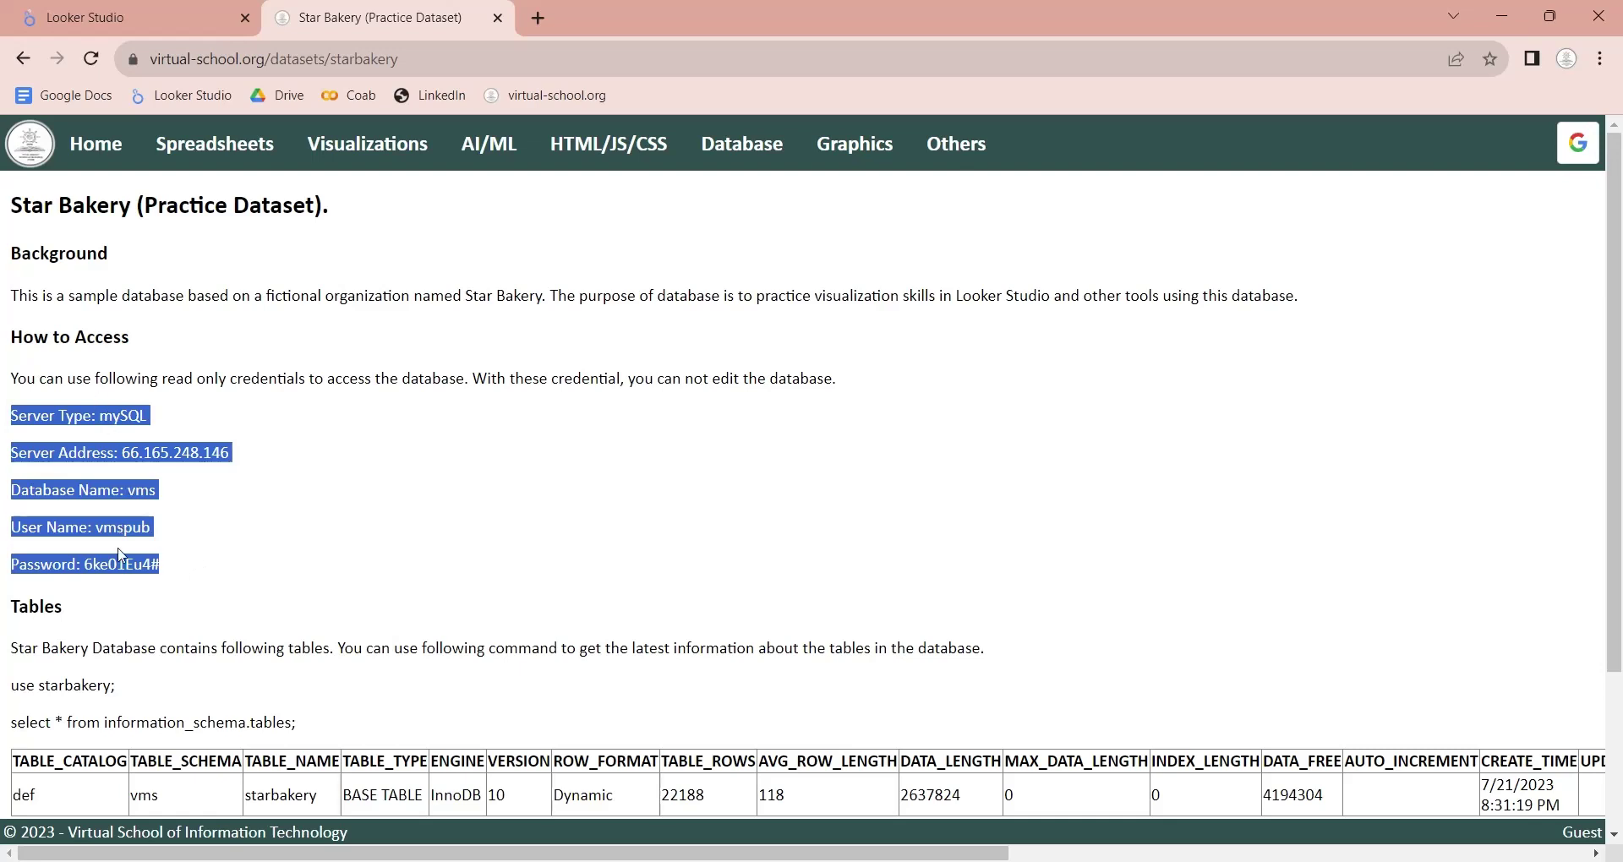
pyautogui.click(288, 556)
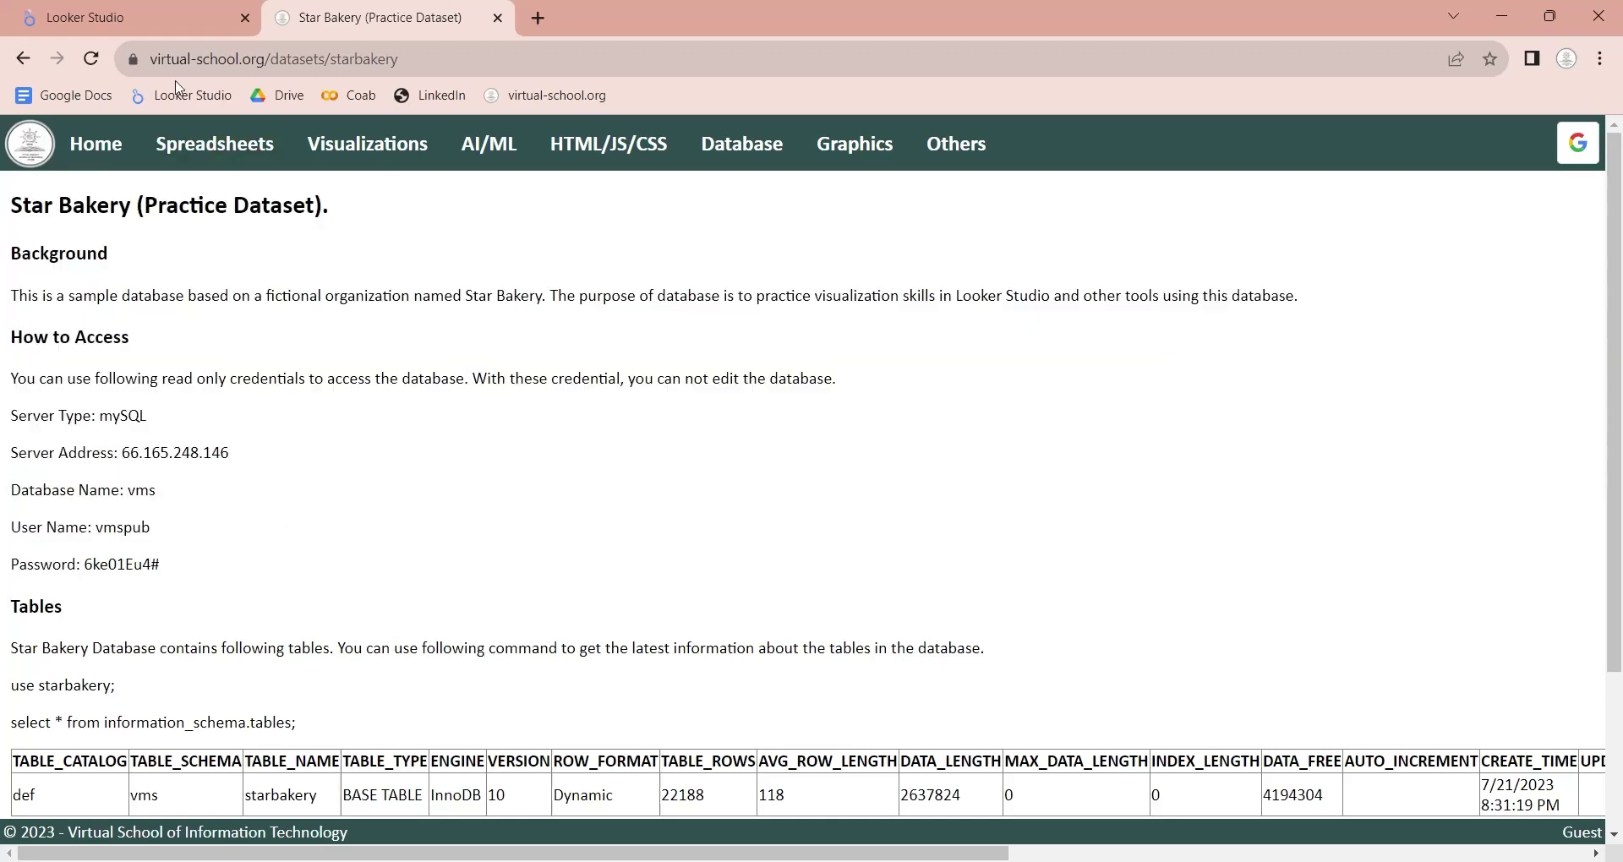
# Return to the Looker Studio home page and bring up the Create menu
pyautogui.click(163, 28)
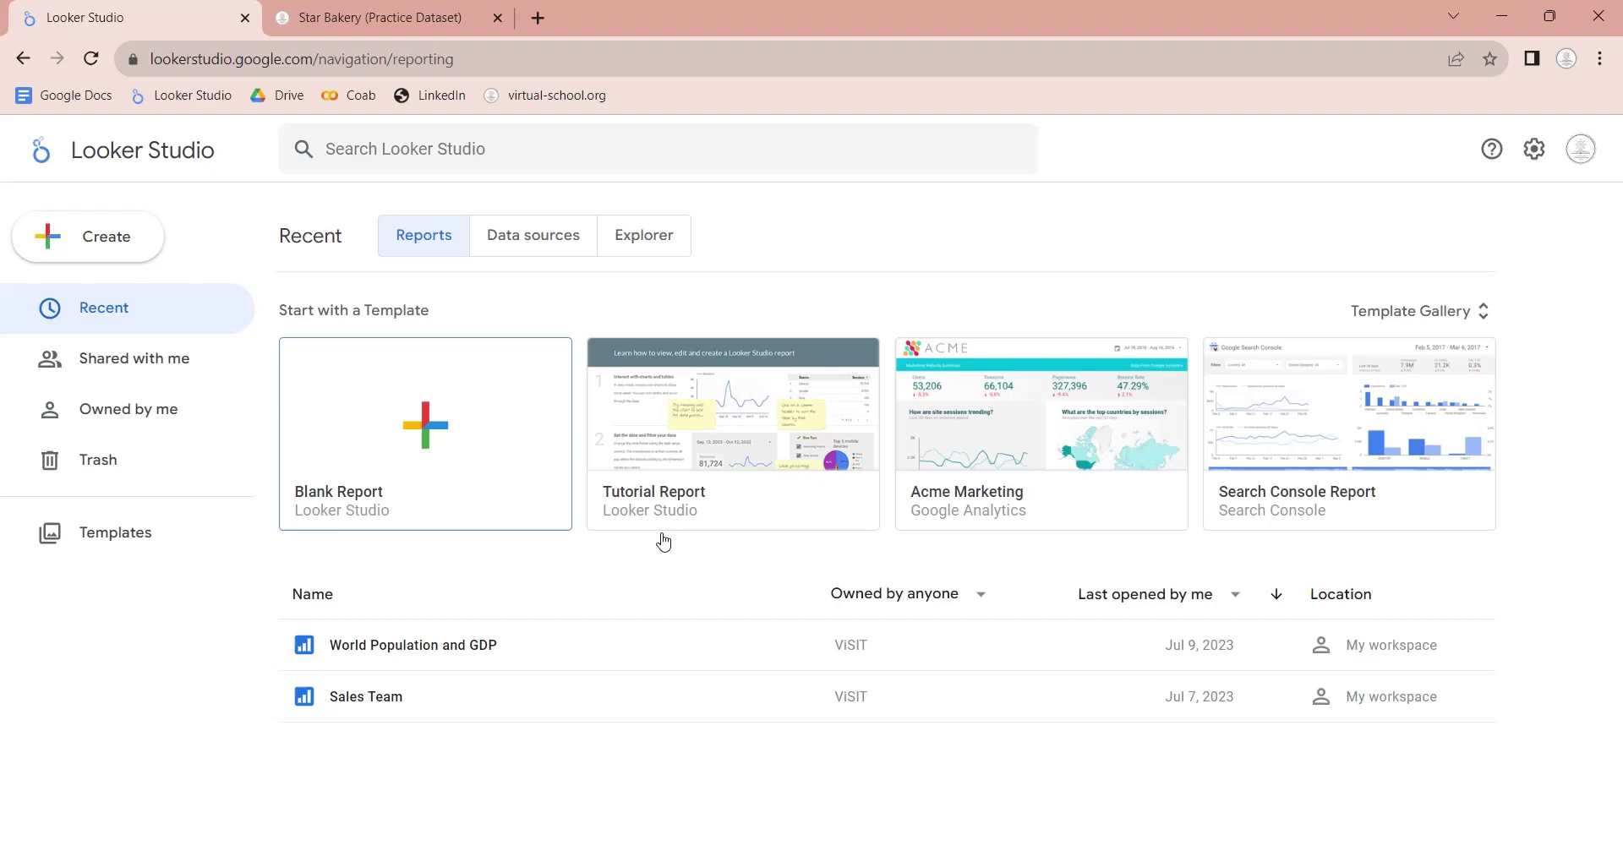
pyautogui.click(127, 253)
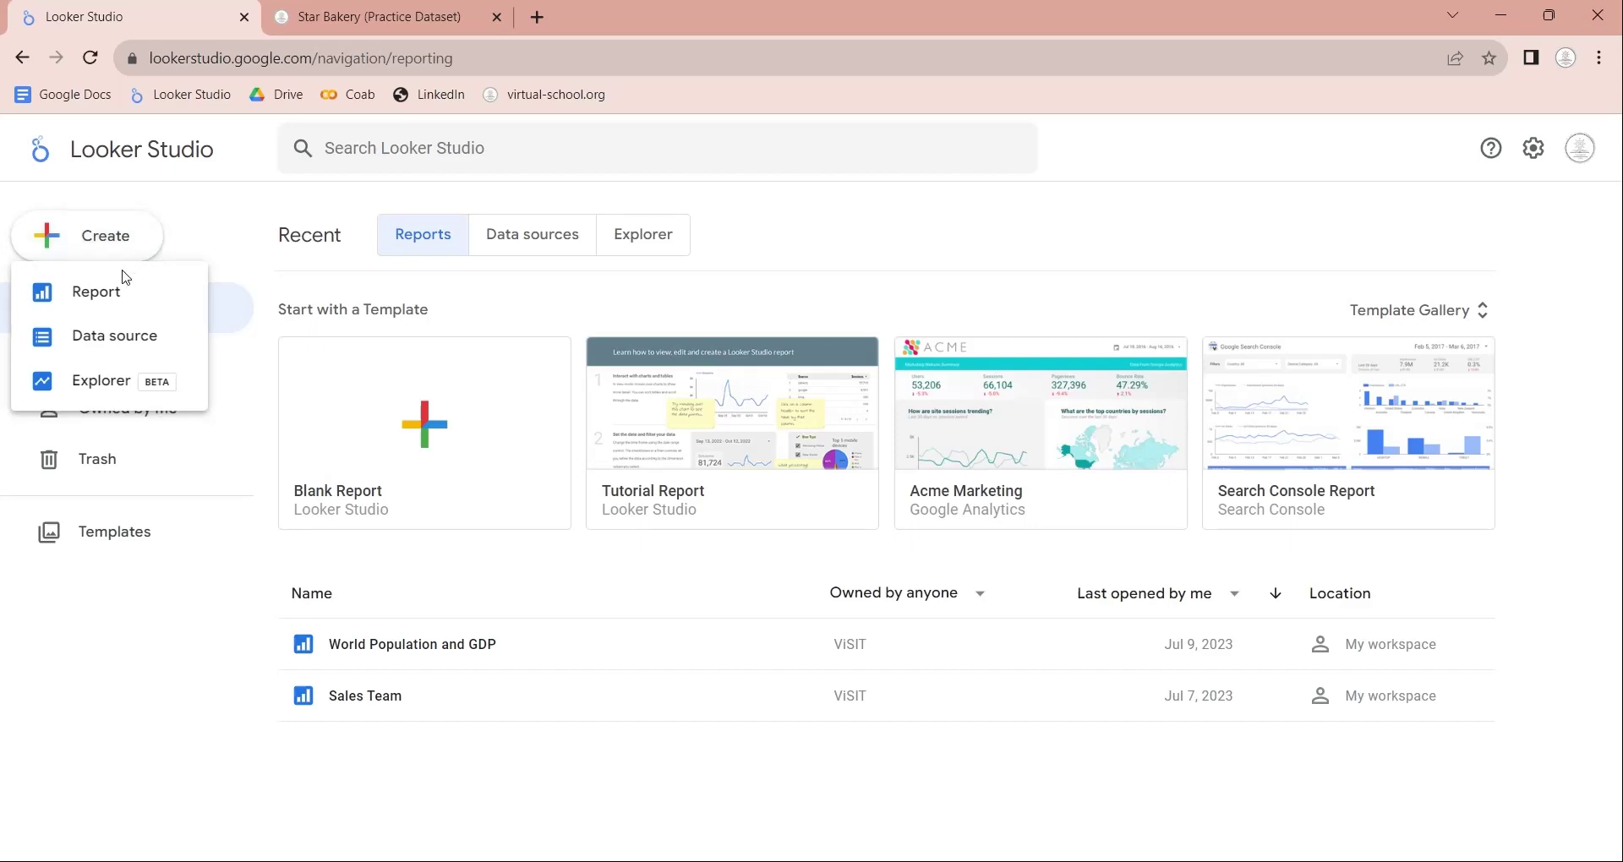
# Start a new data source and search the connectors for 'mysql'
pyautogui.click(120, 337)
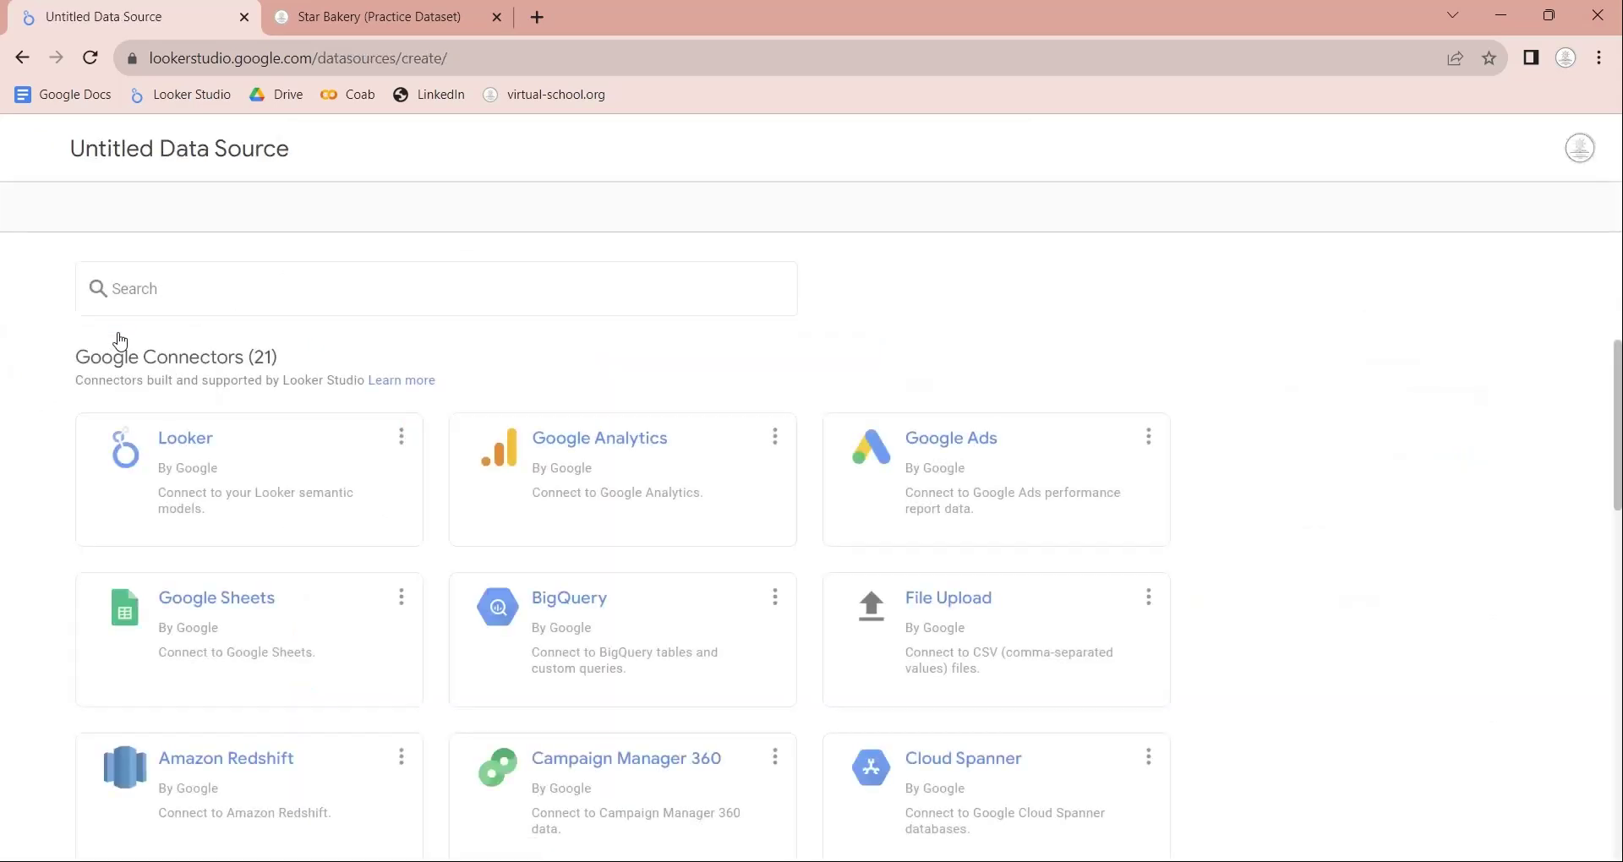
pyautogui.click(226, 291)
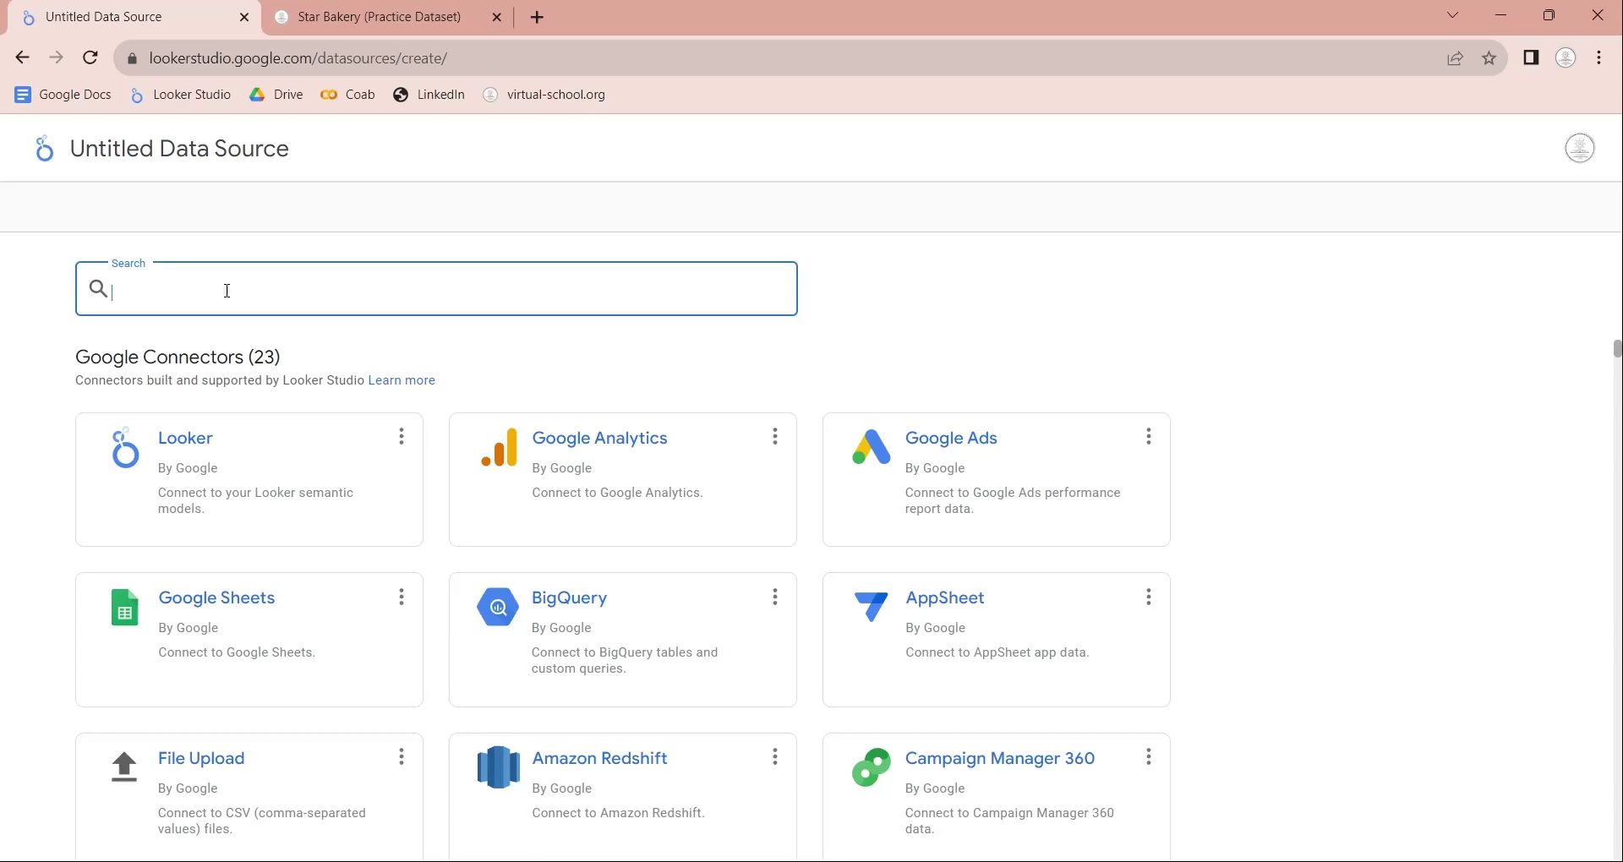
pyautogui.write('mysql')
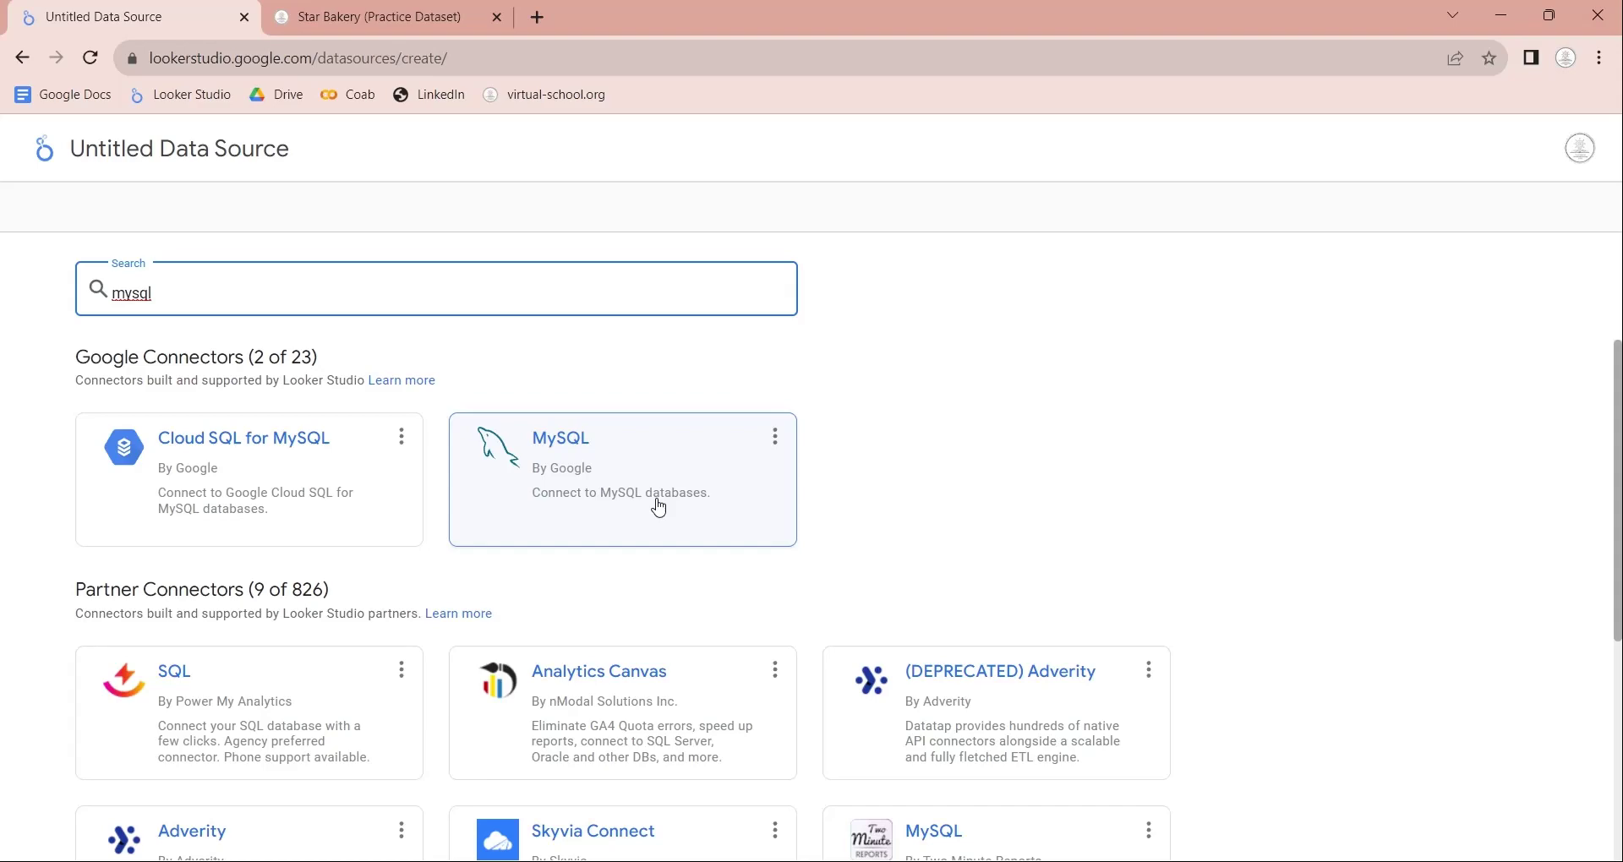
# Choose the MySQL connector and copy in host 66.165.248.146 and database vms from the credentials page
pyautogui.click(659, 507)
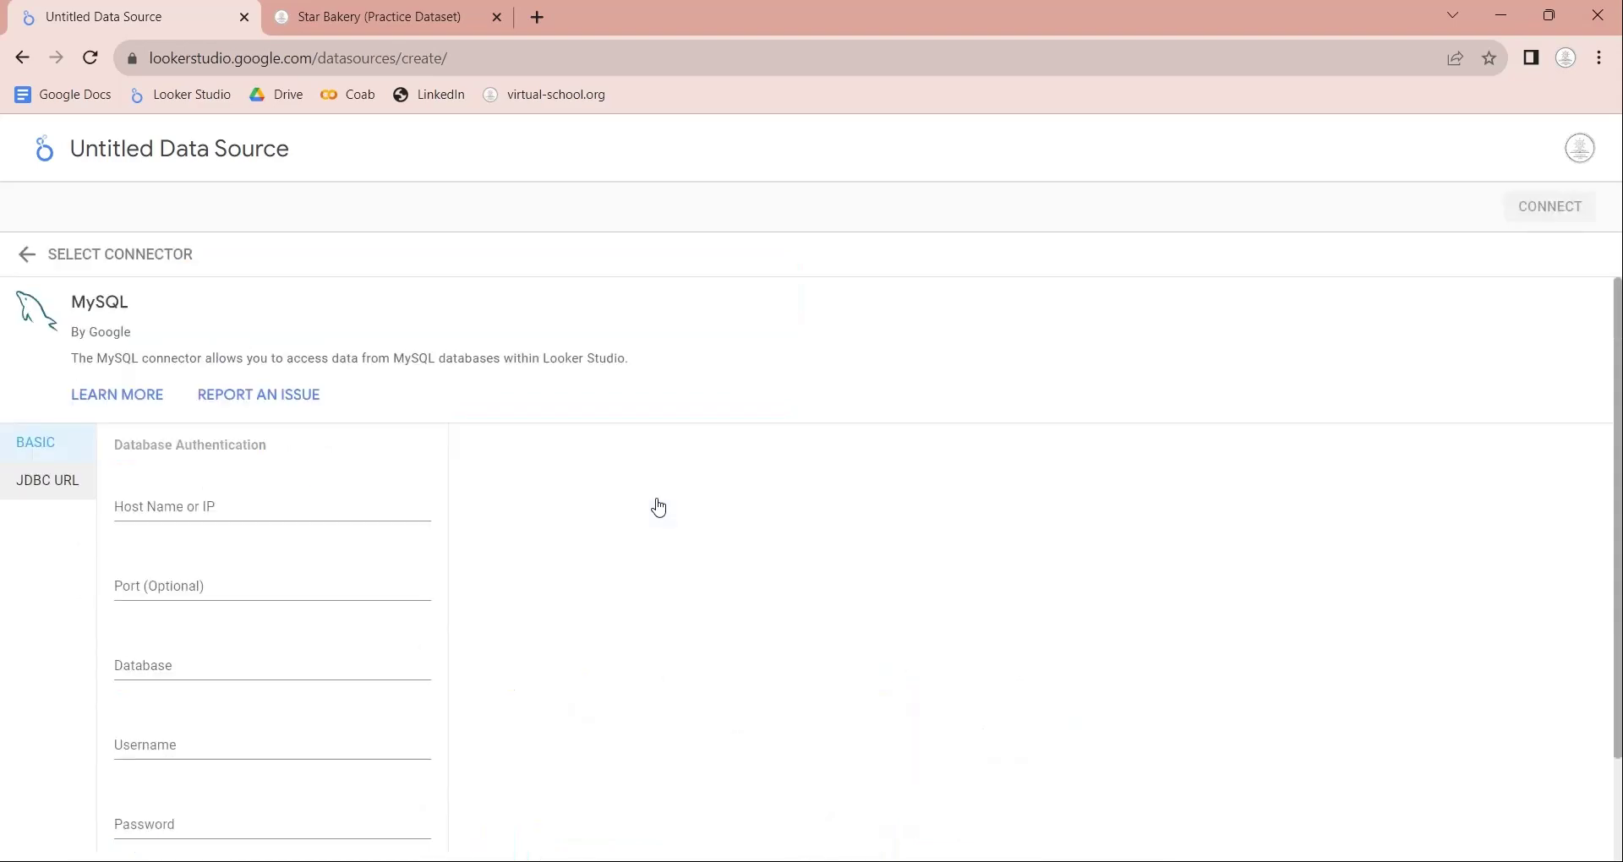
pyautogui.click(355, 16)
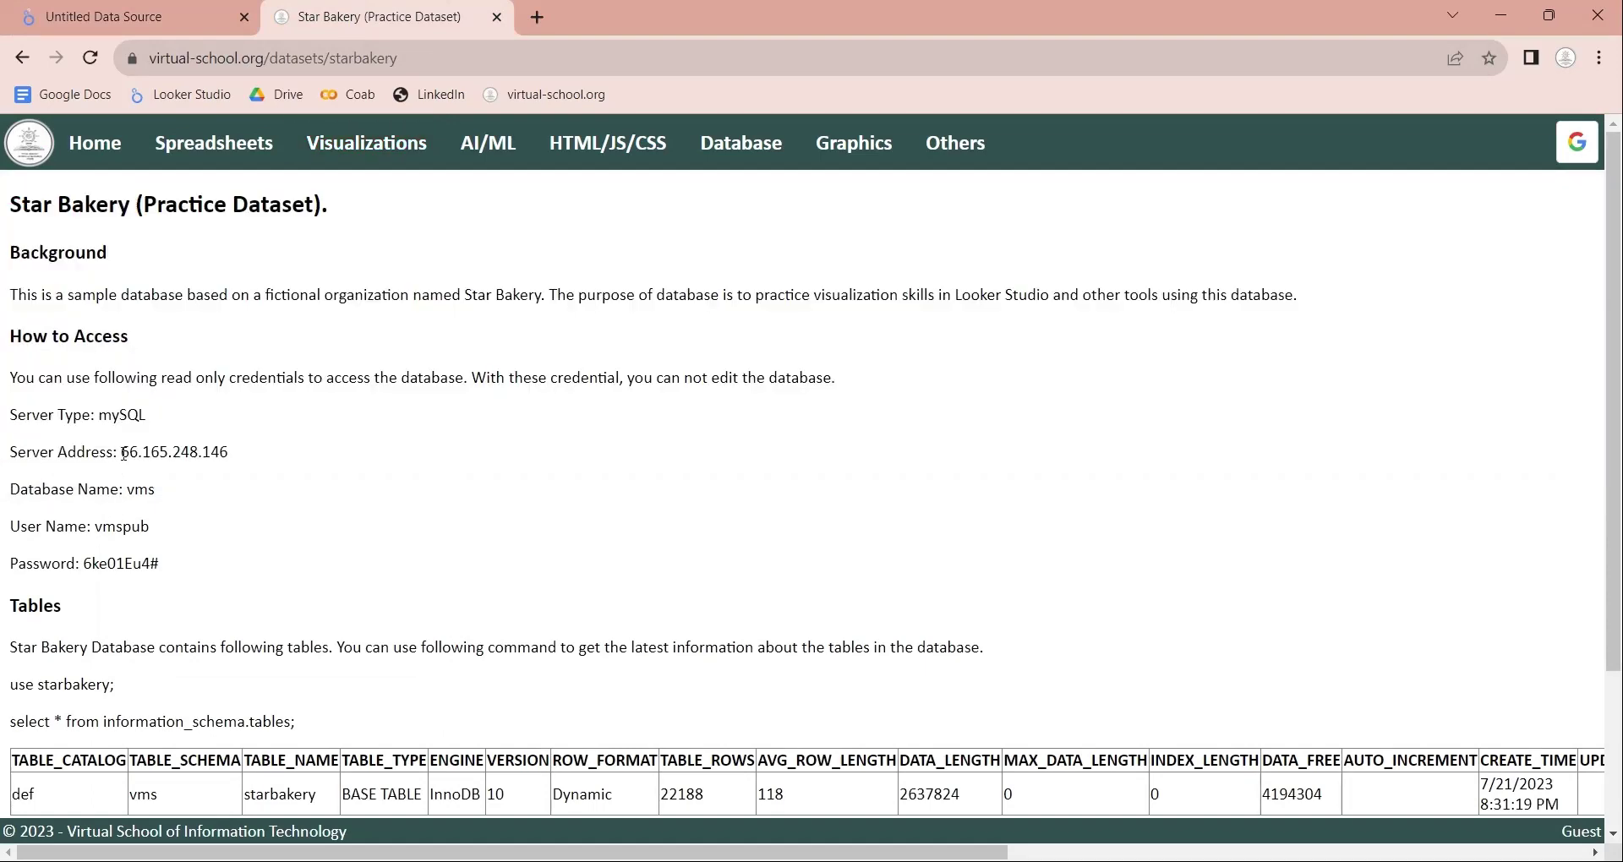
pyautogui.moveTo(120, 452); pyautogui.dragTo(251, 460)
pyautogui.hotkey('ctrl', 'c')
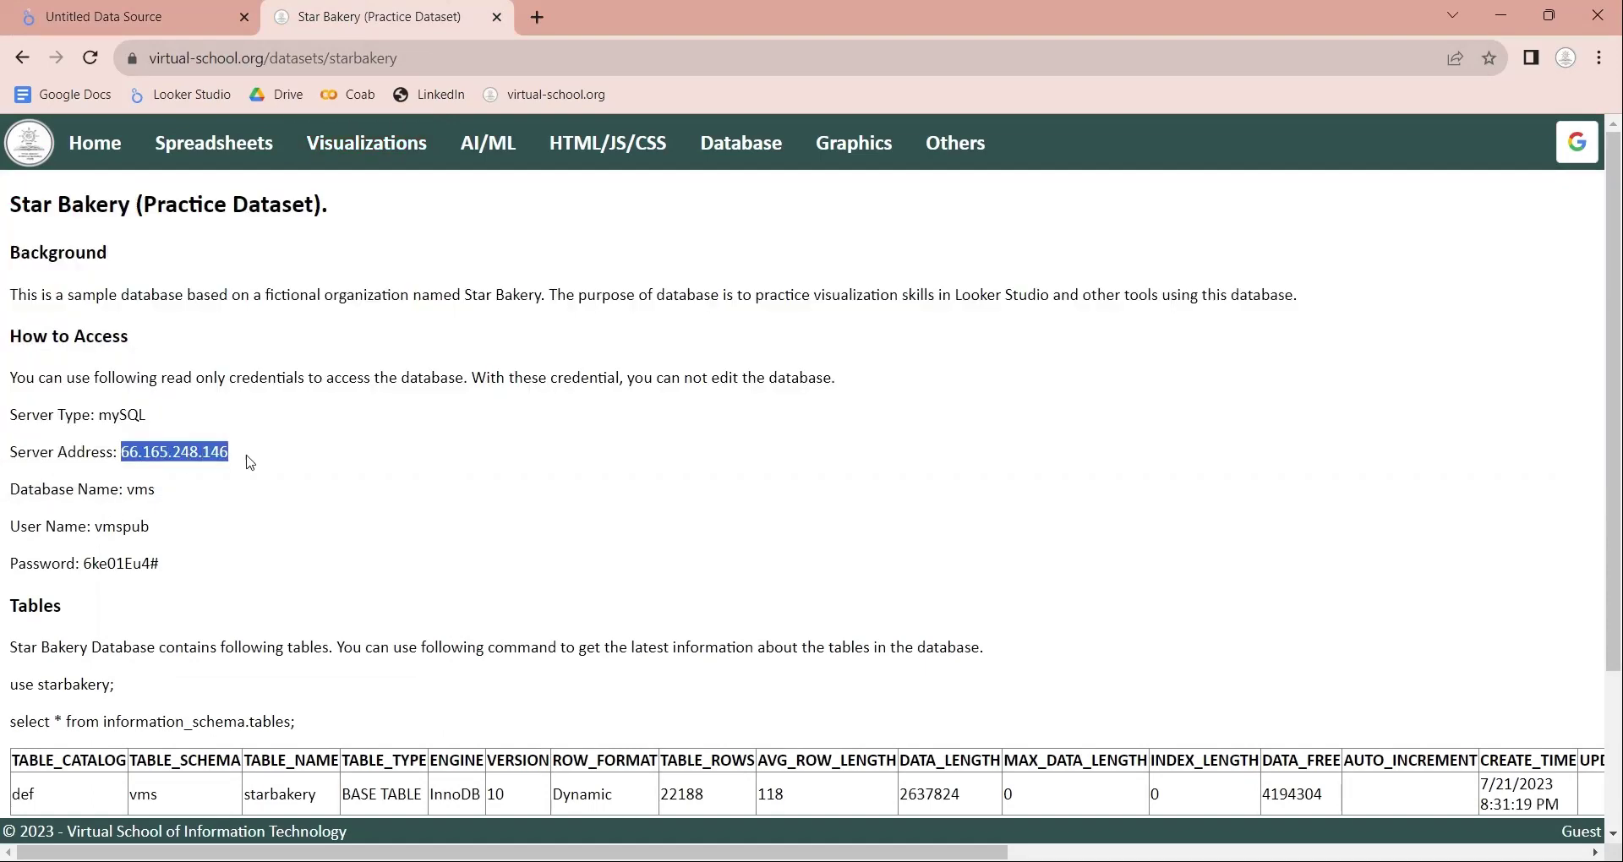
pyautogui.click(127, 16)
pyautogui.click(194, 504)
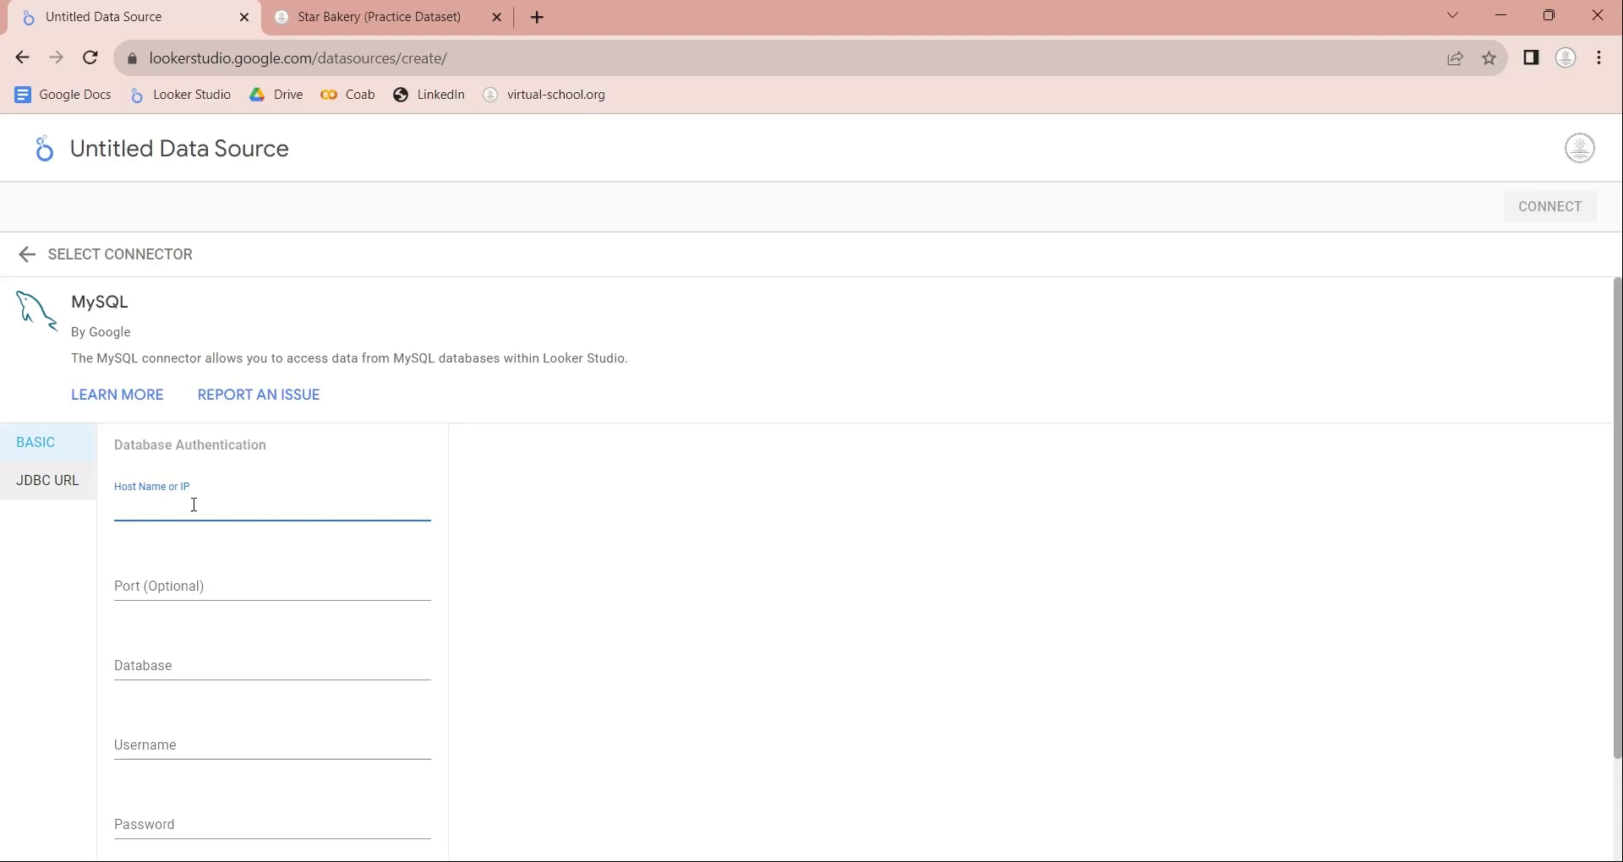
pyautogui.hotkey('ctrl', 'v')
pyautogui.click(338, 17)
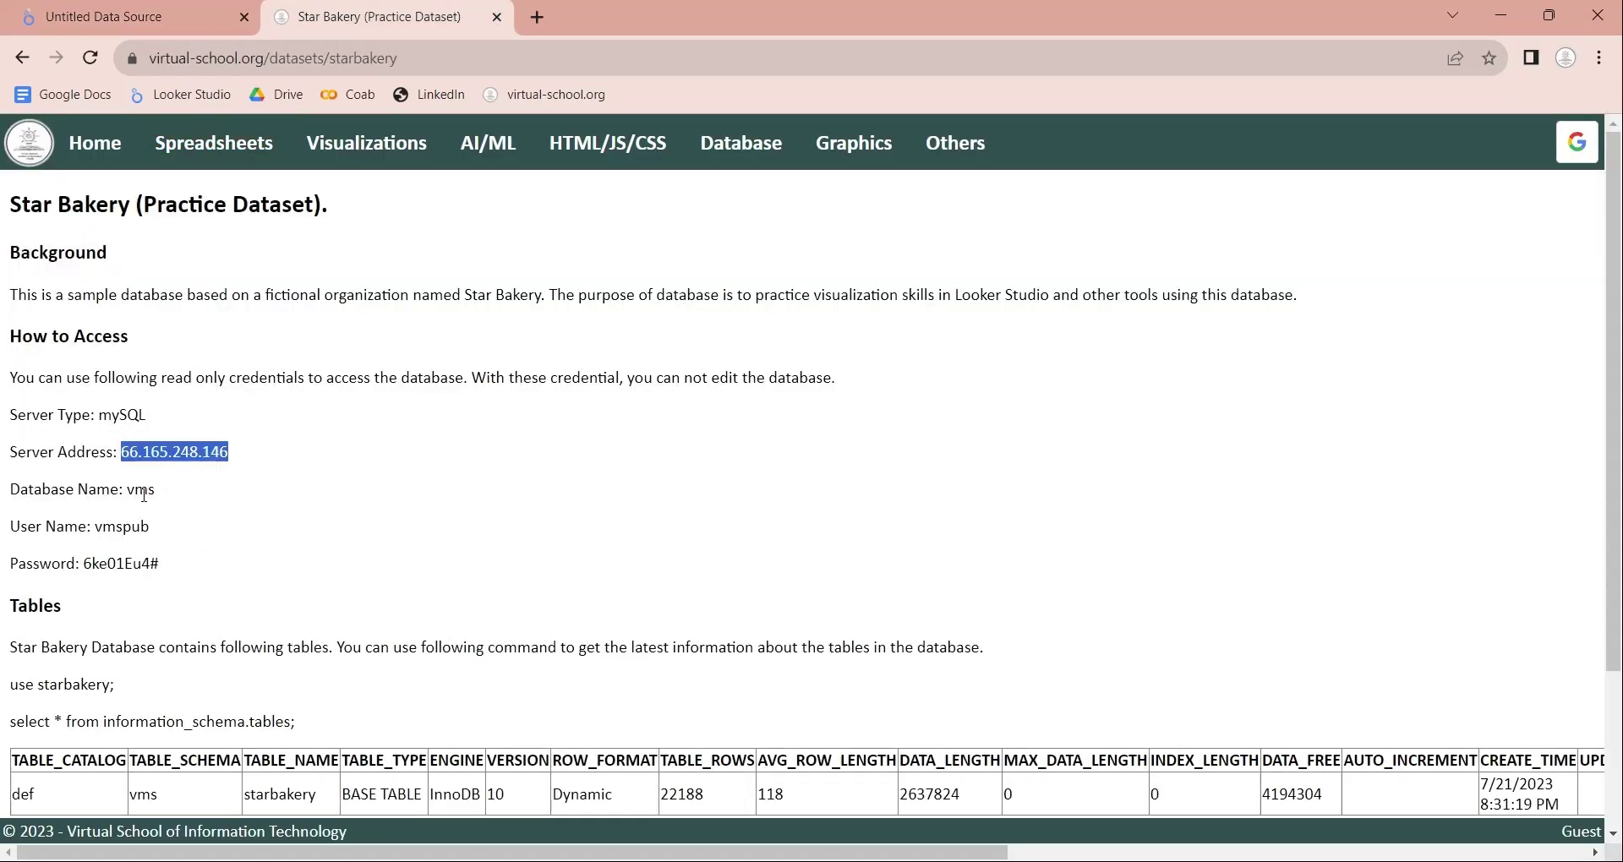
pyautogui.doubleClick(142, 492)
pyautogui.hotkey('ctrl', 'c')
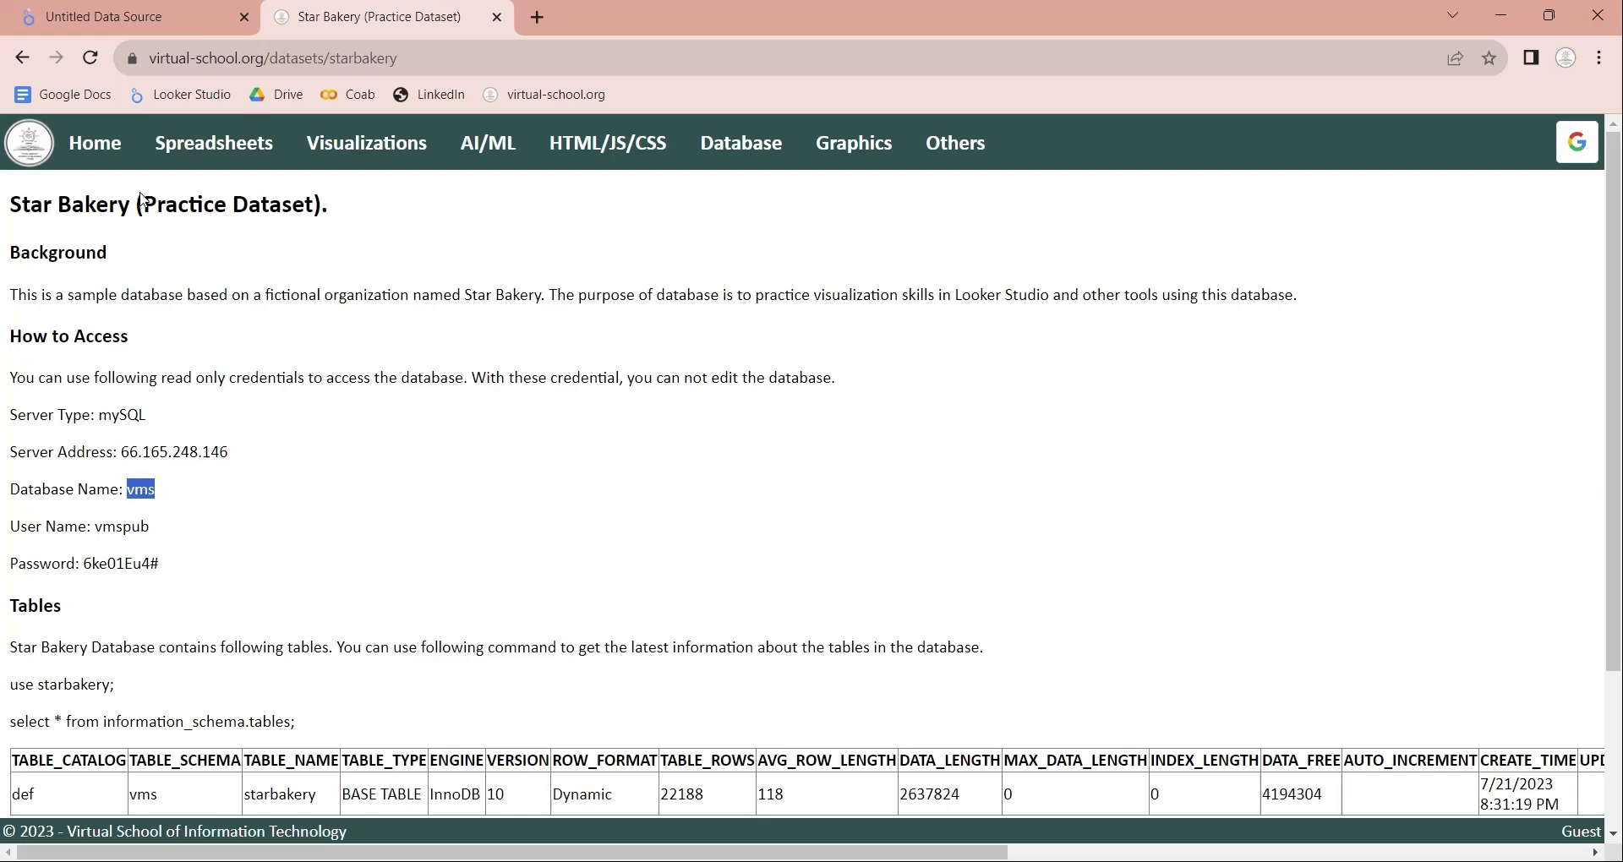
pyautogui.click(123, 16)
pyautogui.click(229, 660)
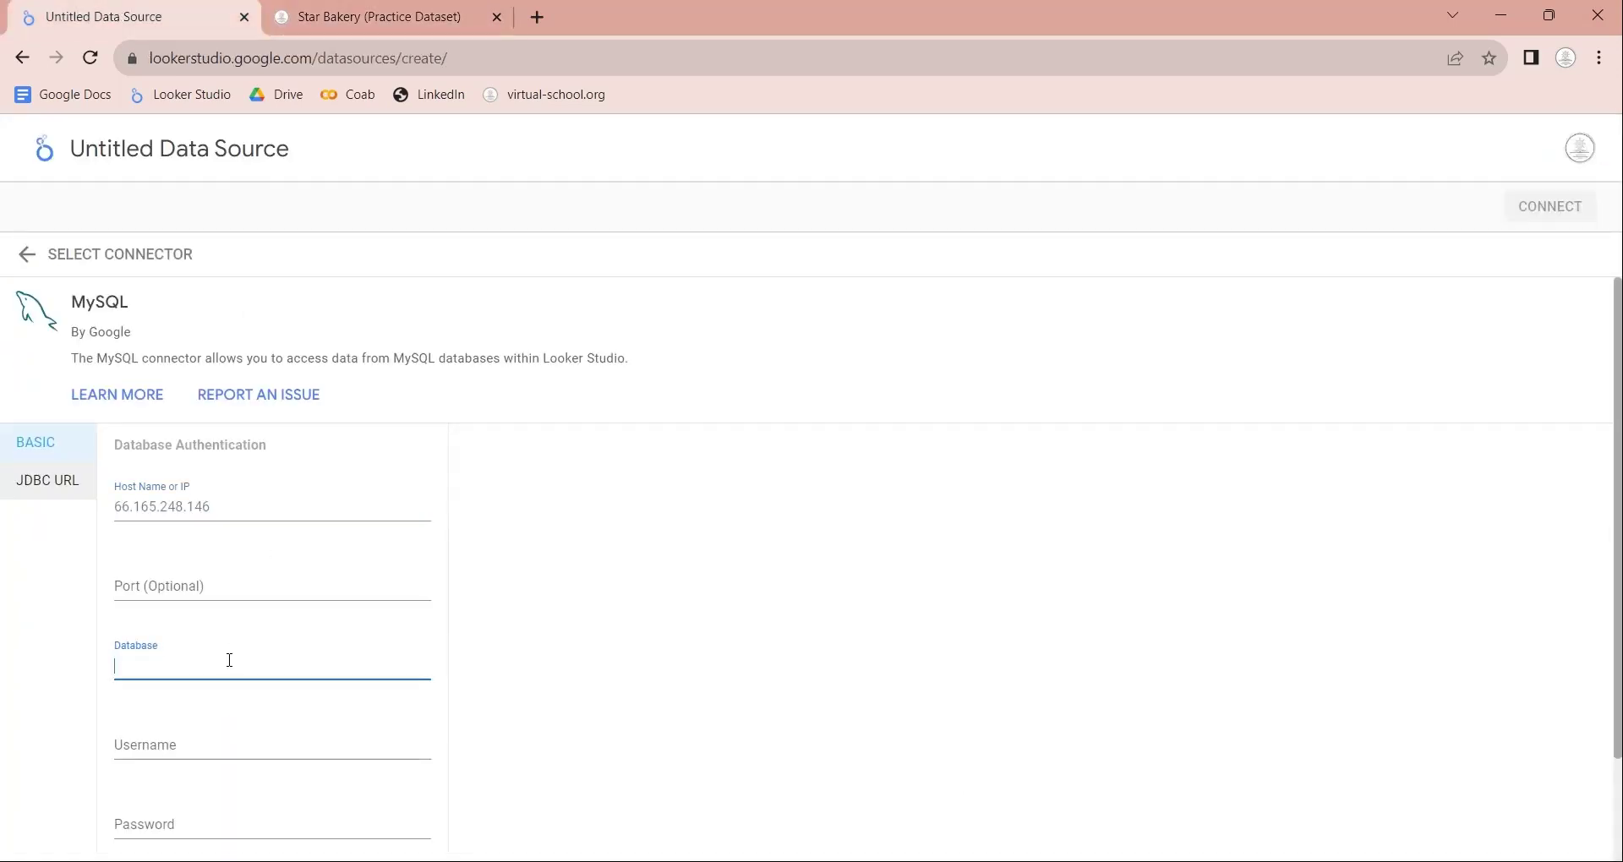
pyautogui.hotkey('ctrl', 'v')
# Copy the read-only database username and password from the credentials page into the connector form
pyautogui.click(363, 17)
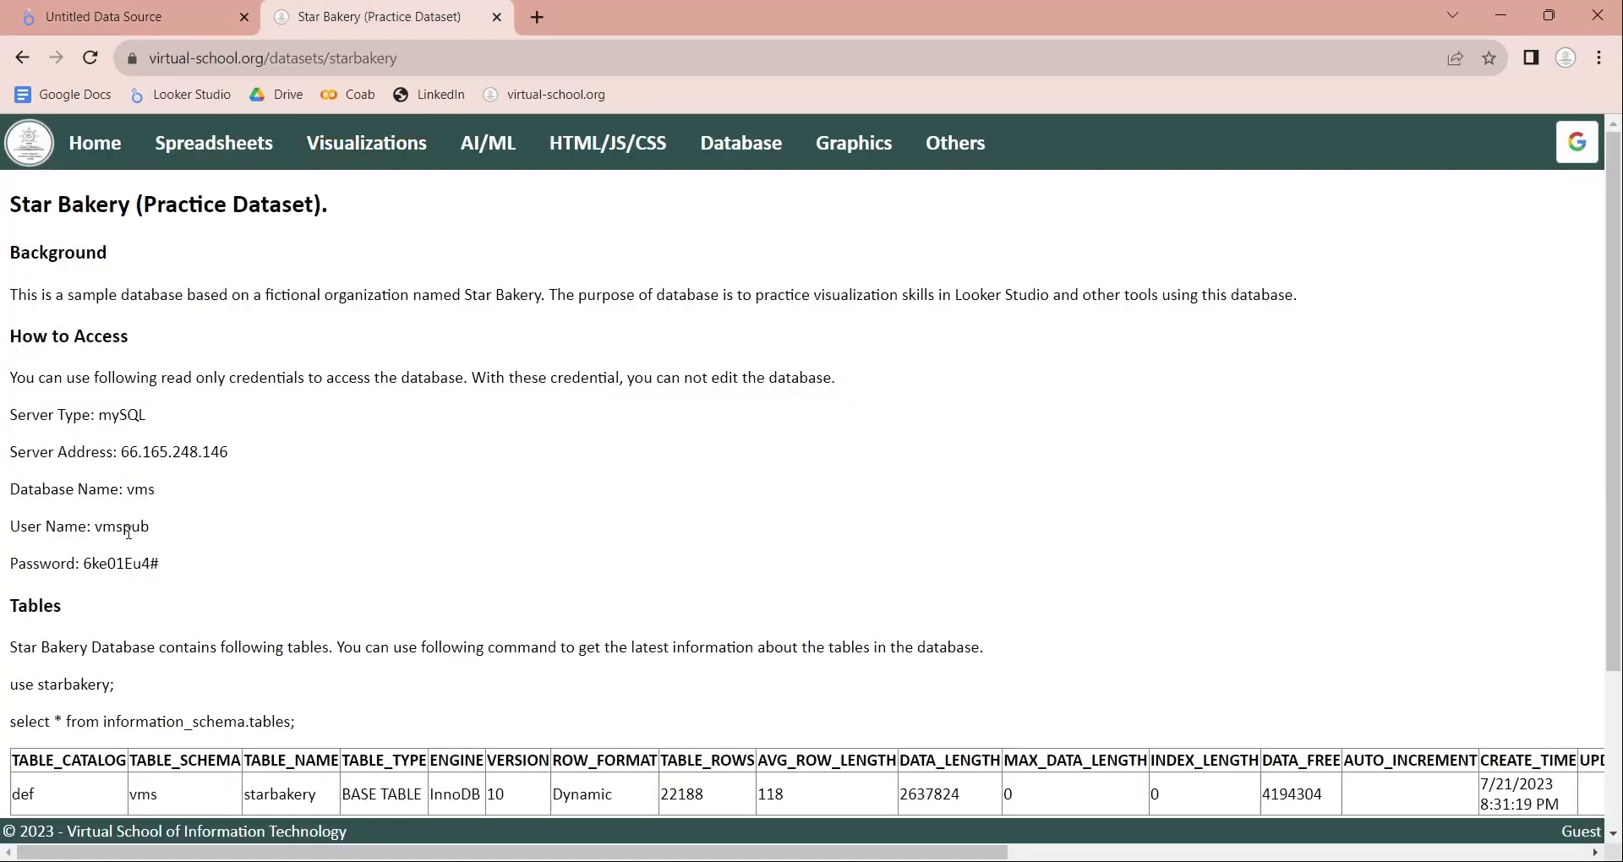
pyautogui.doubleClick(128, 528)
pyautogui.hotkey('ctrl', 'c')
pyautogui.click(95, 21)
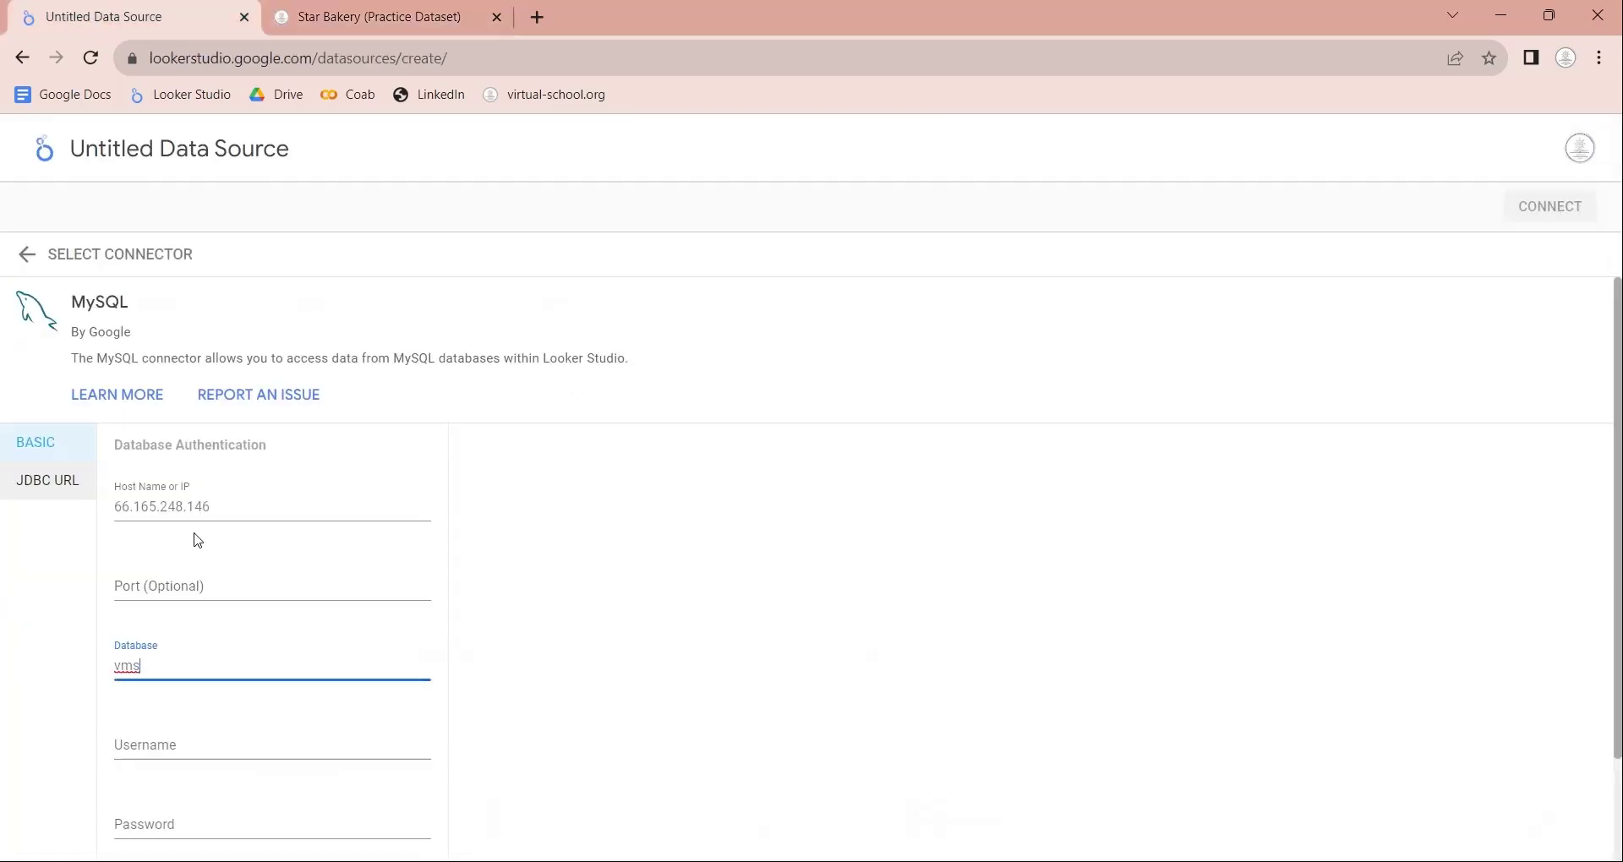
pyautogui.click(175, 745)
pyautogui.hotkey('ctrl', 'v')
pyautogui.click(321, 17)
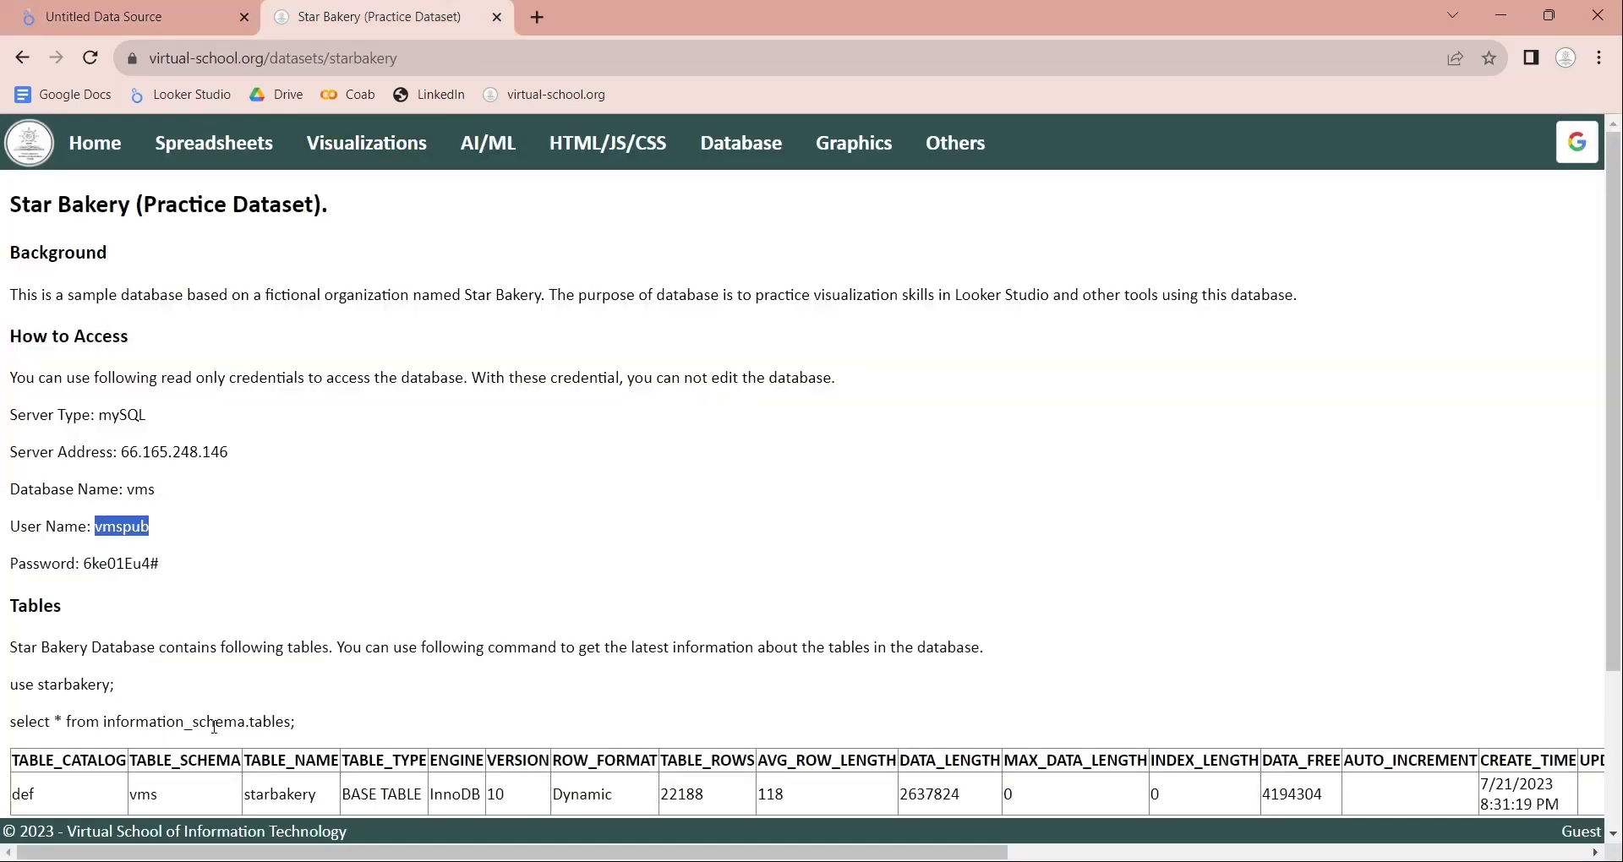
pyautogui.moveTo(85, 564); pyautogui.dragTo(156, 564)
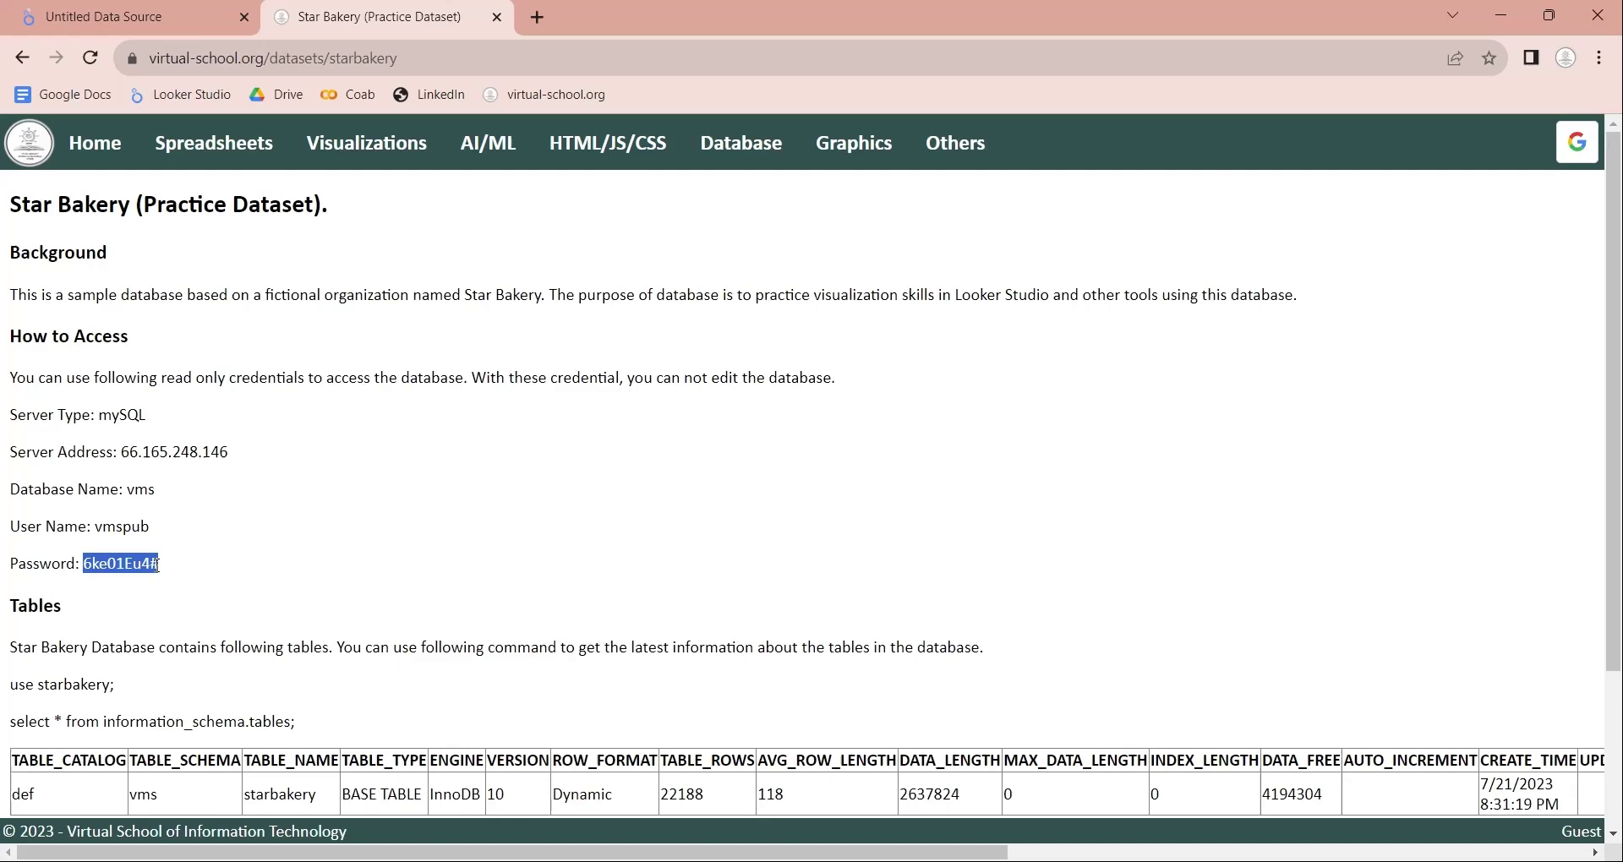
pyautogui.hotkey('ctrl', 'c')
pyautogui.click(127, 17)
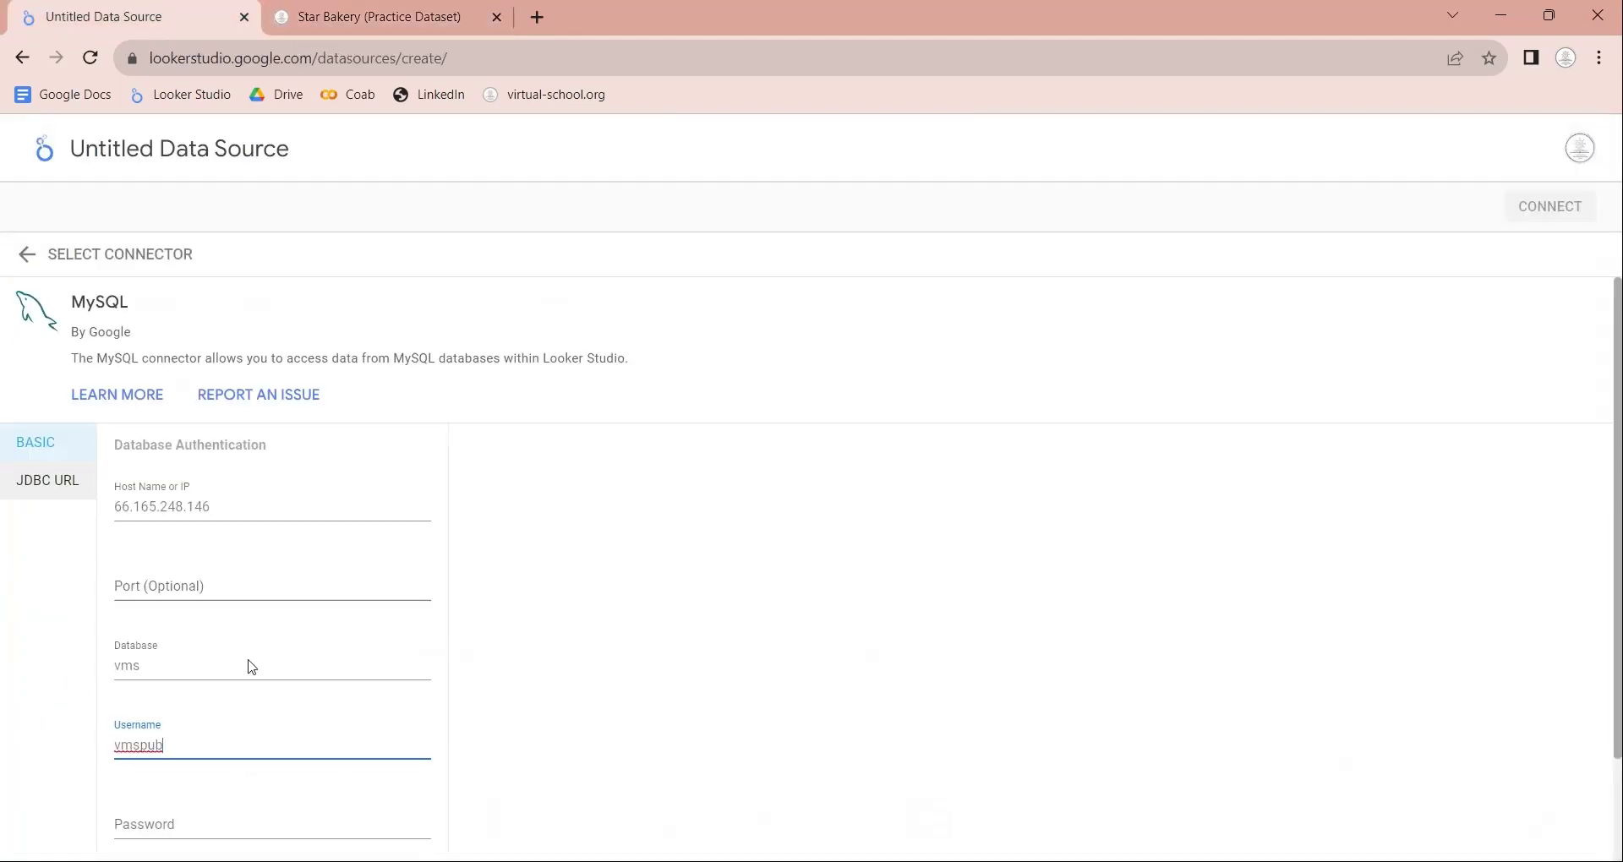
pyautogui.click(229, 830)
pyautogui.hotkey('ctrl', 'v')
pyautogui.scroll(-2, 541, 685)
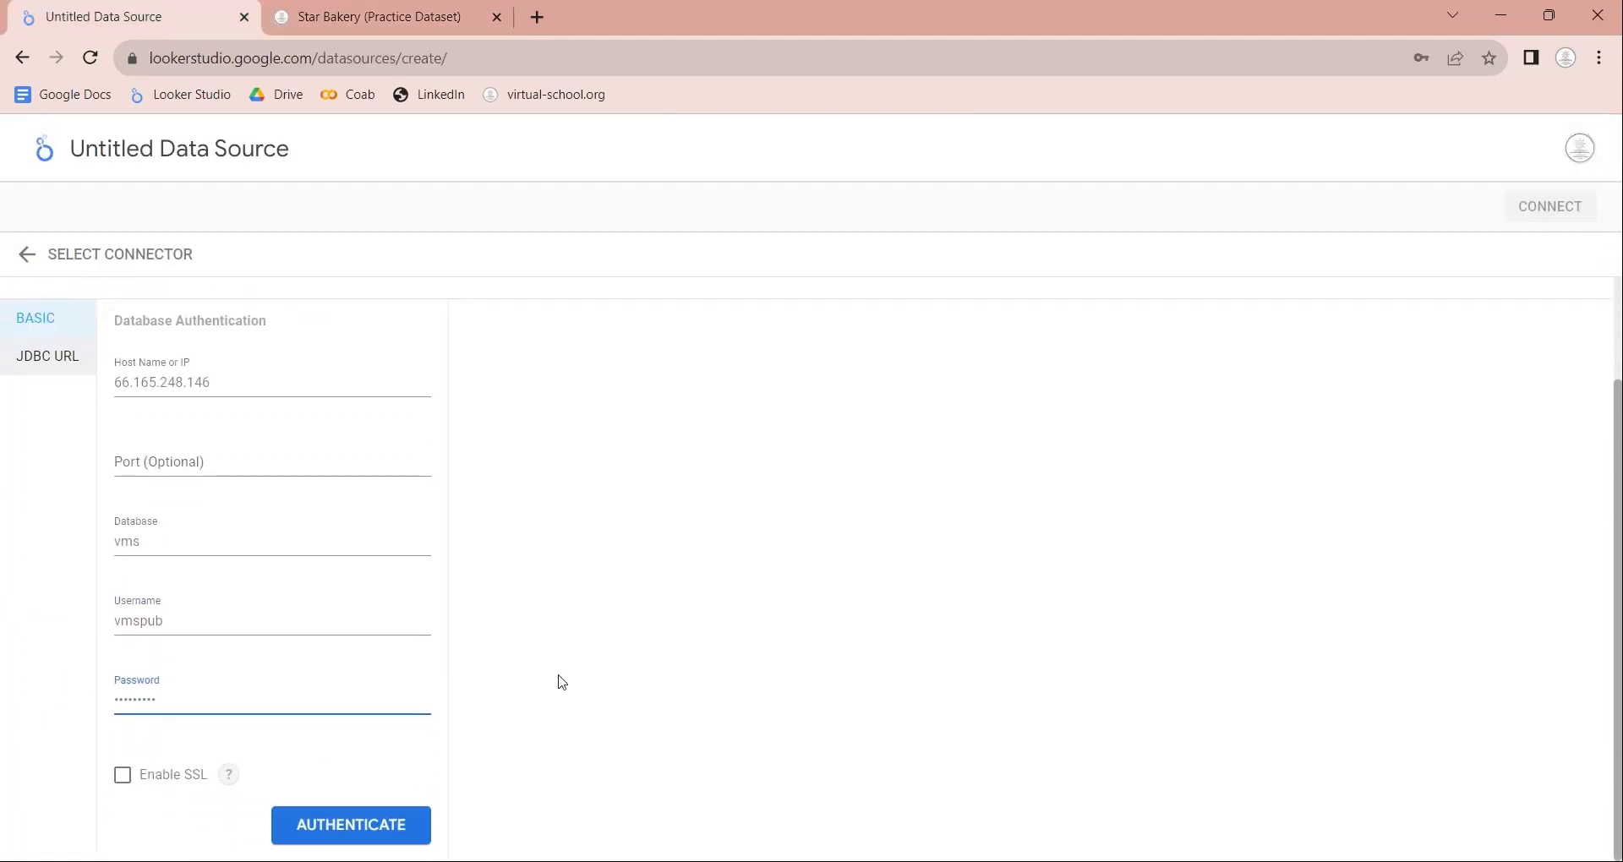
# Authenticate the MySQL credentials, select the starbakery table and connect the data source
pyautogui.click(309, 833)
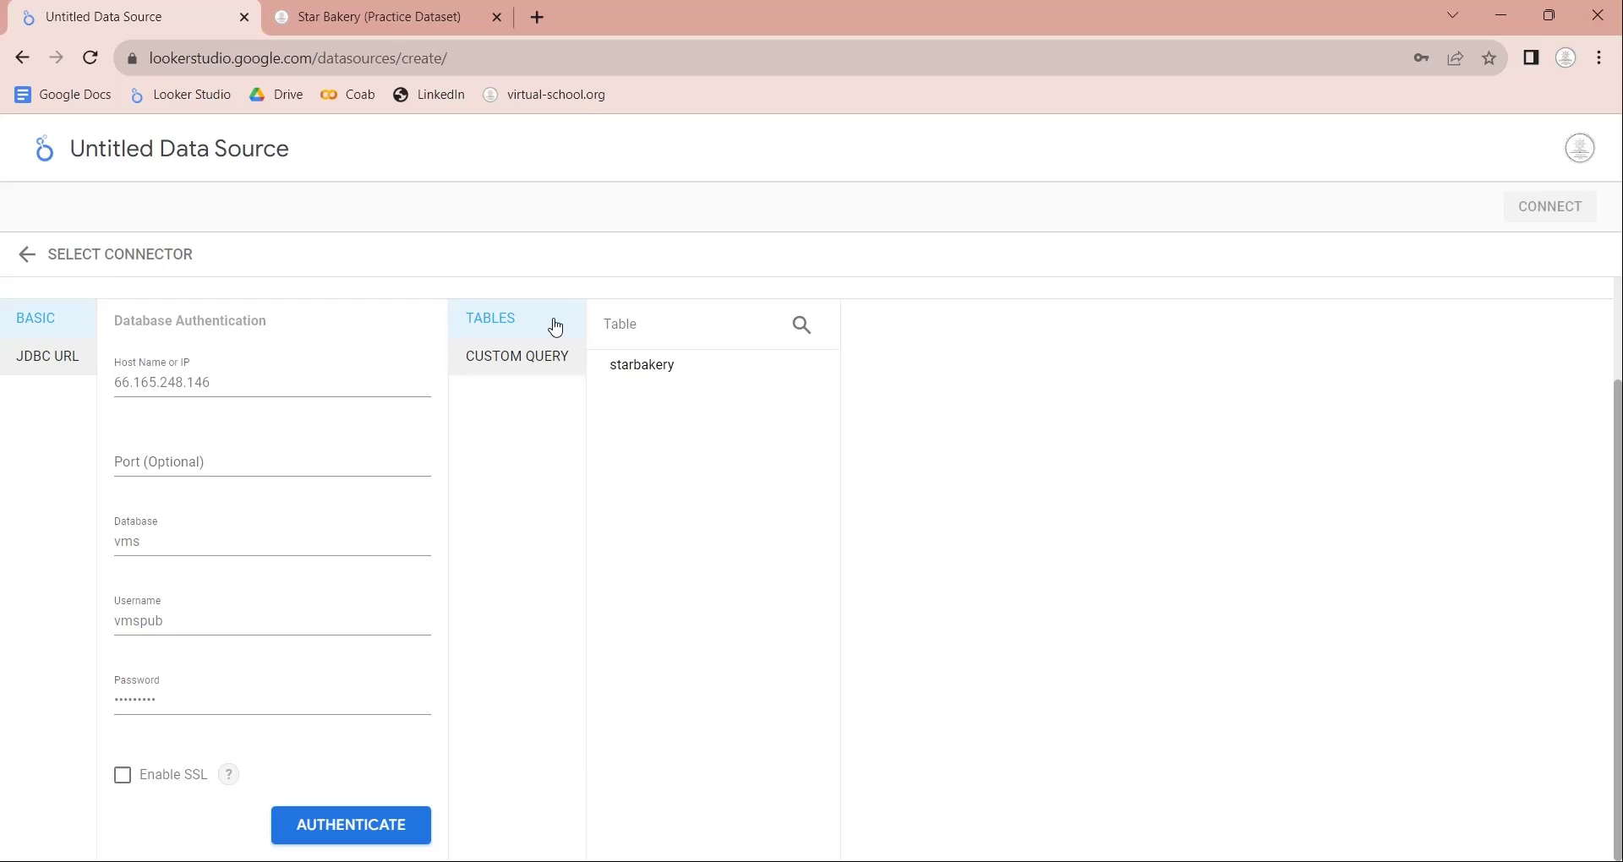
pyautogui.click(640, 367)
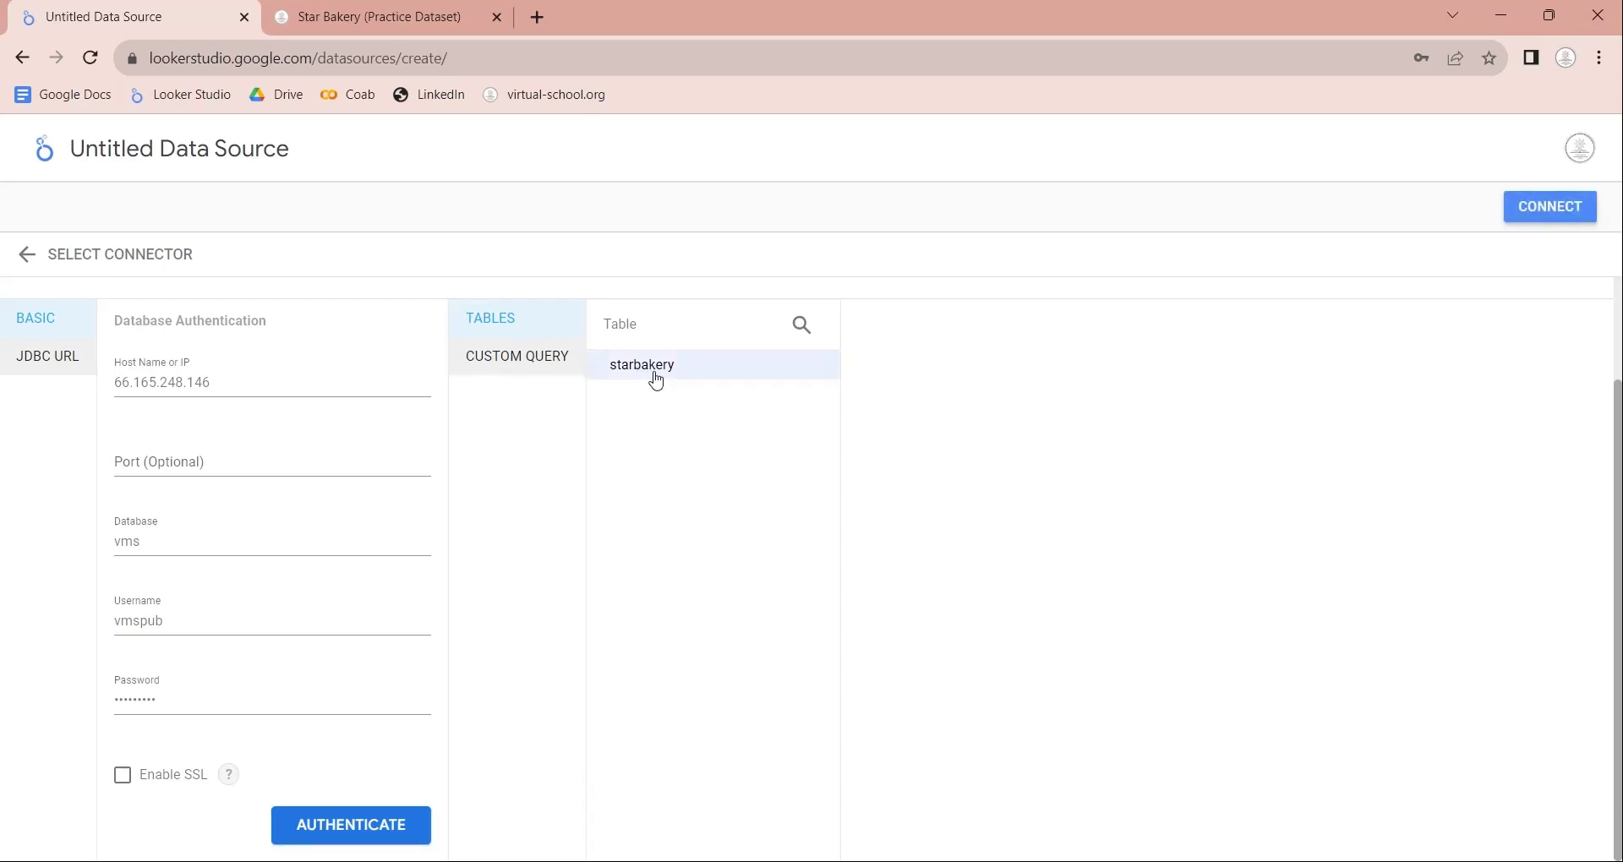
pyautogui.scroll(2, 1012, 417)
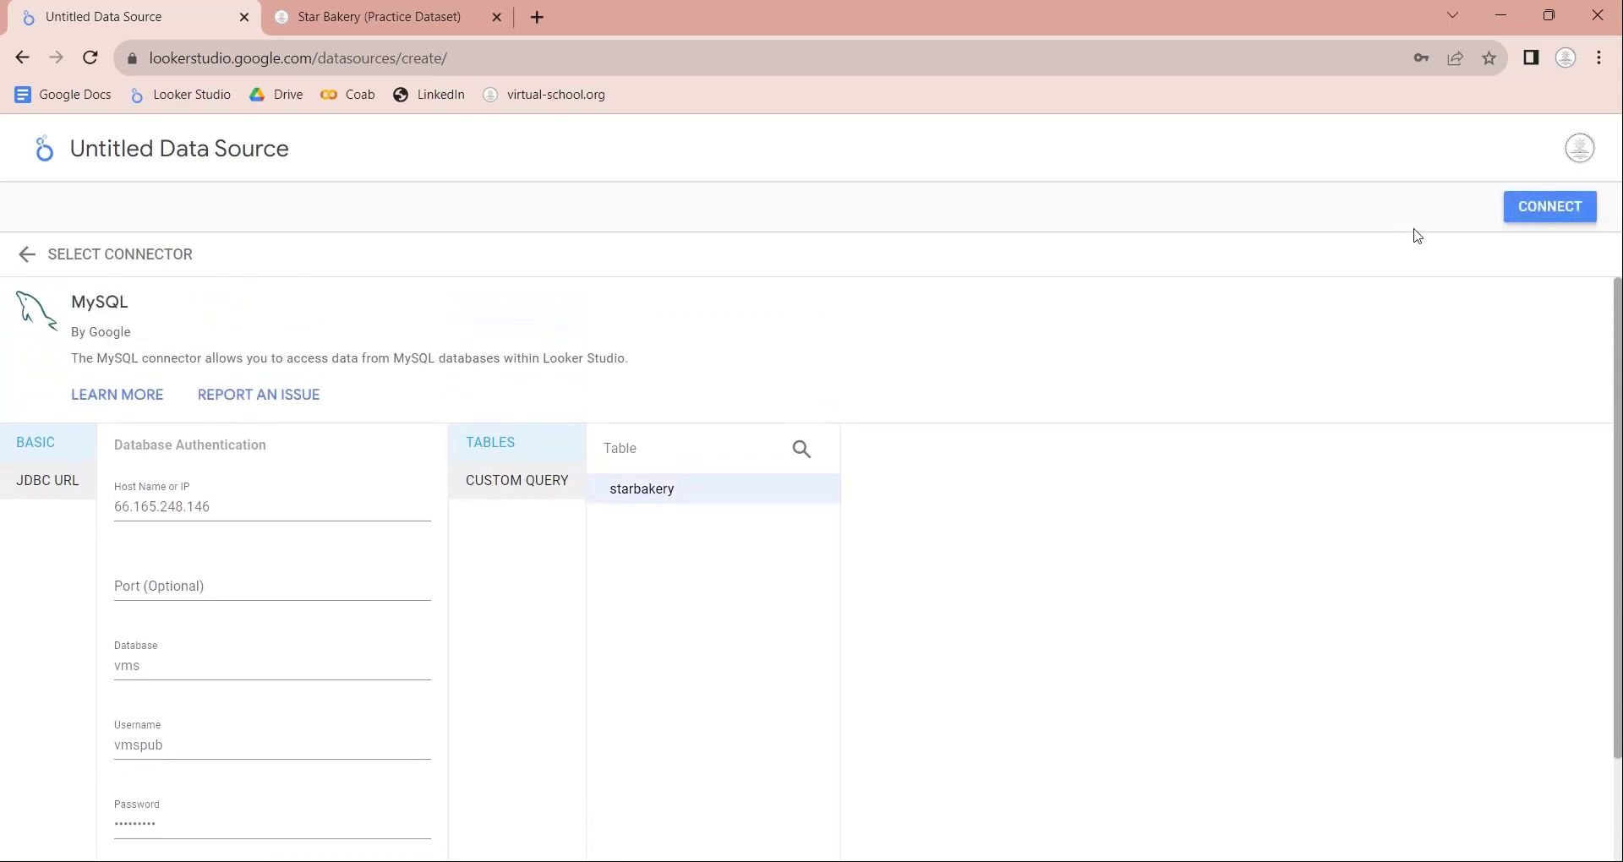
pyautogui.click(1521, 217)
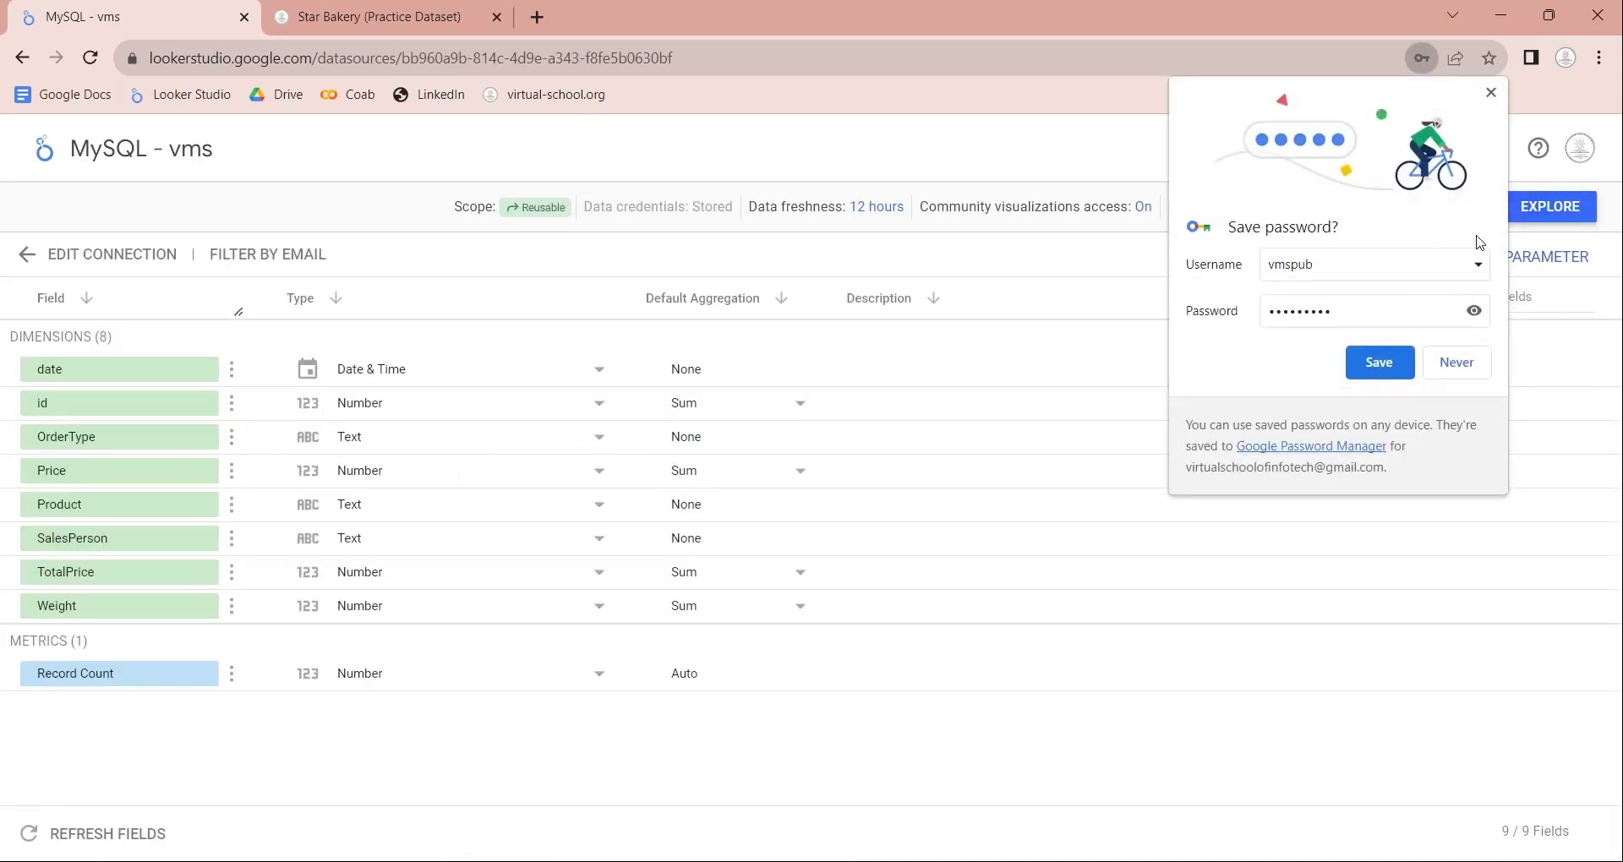
# Dismiss the save-password prompt and rename the data source to 'vms - starbakery'
pyautogui.click(1491, 92)
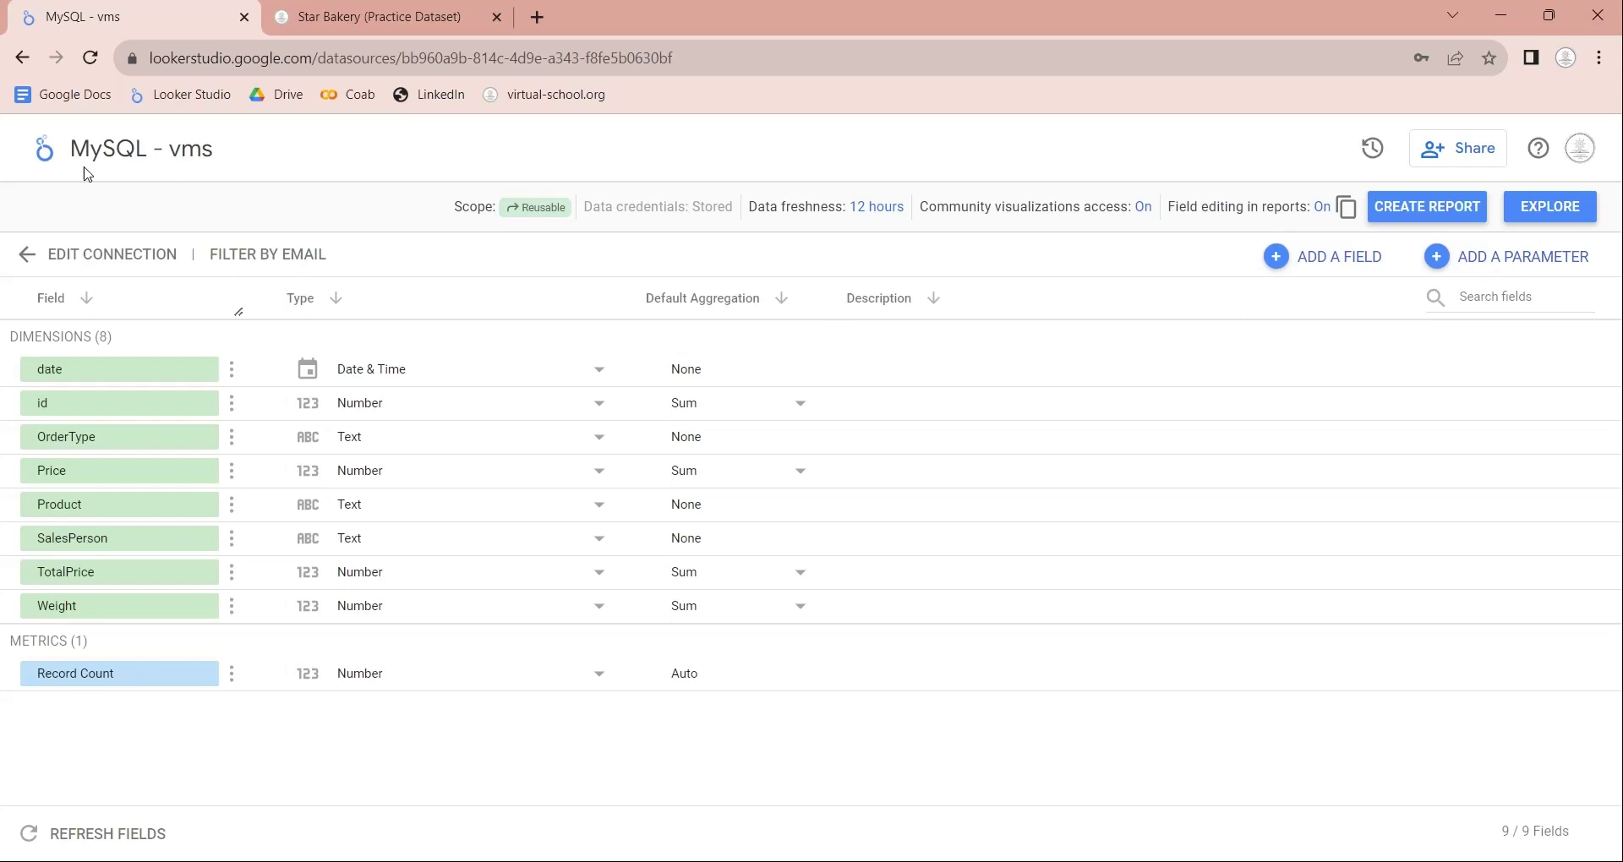
pyautogui.moveTo(71, 150); pyautogui.dragTo(325, 169)
pyautogui.write('vms')
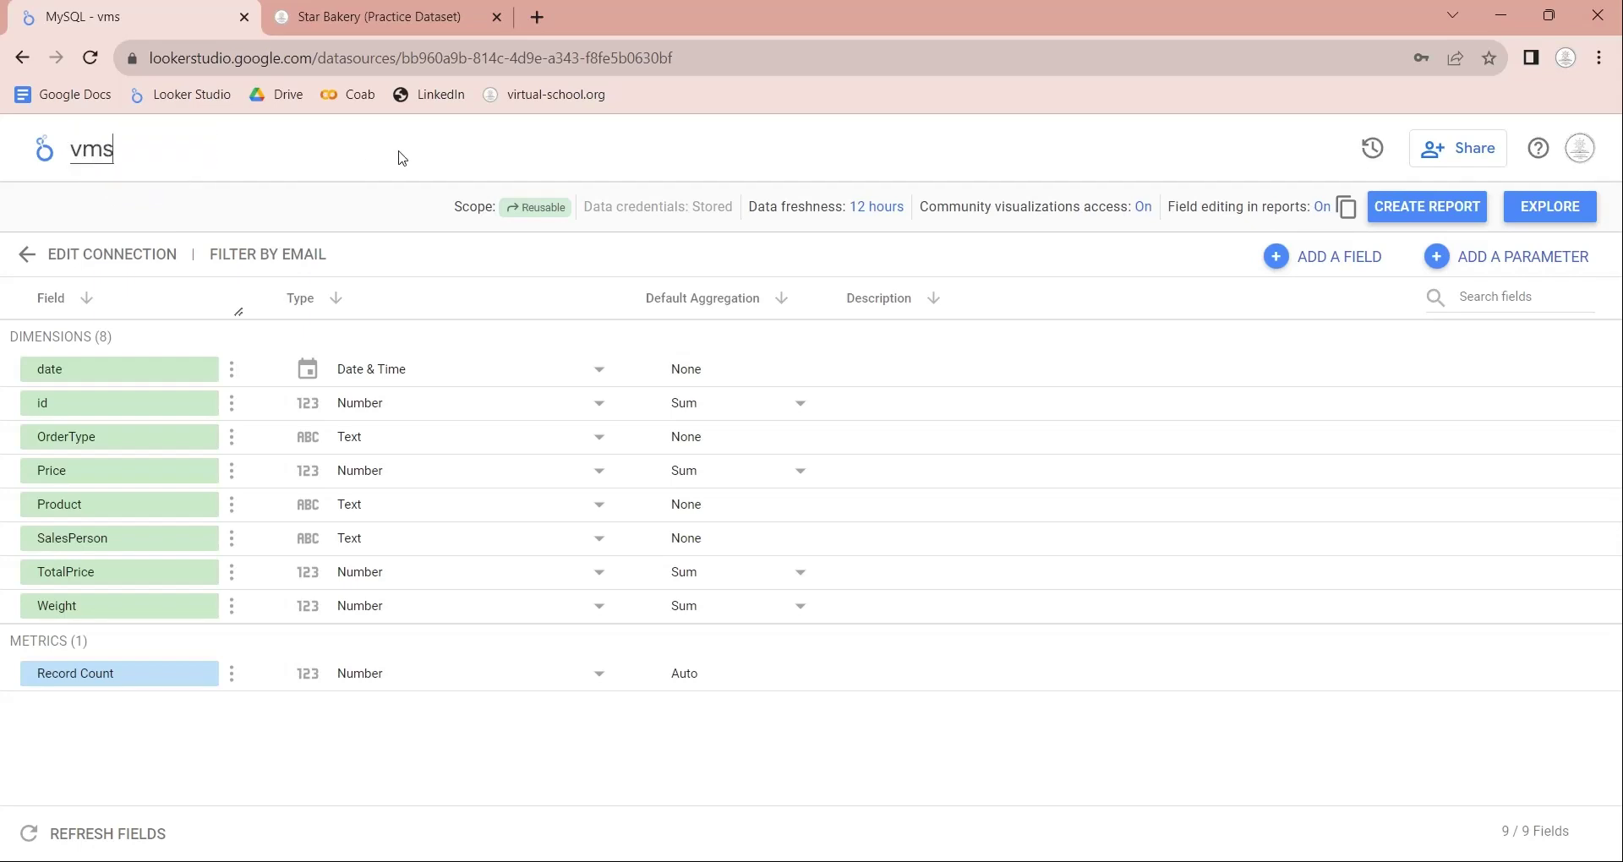
pyautogui.write(' - starbakery')
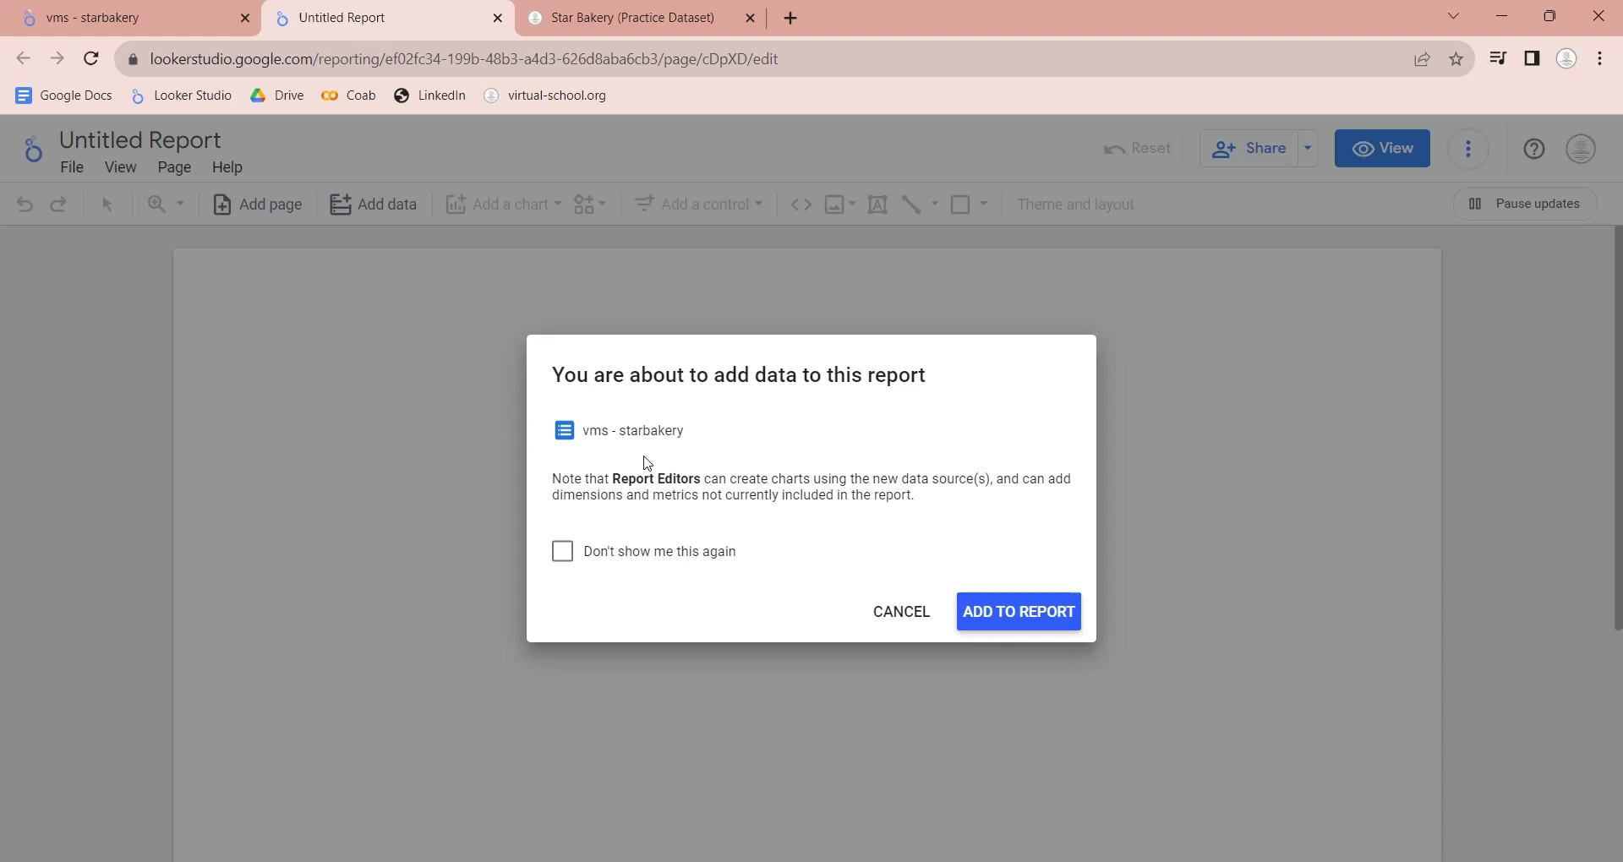
# Confirm adding the vms - starbakery data to the new report
pyautogui.click(1025, 625)
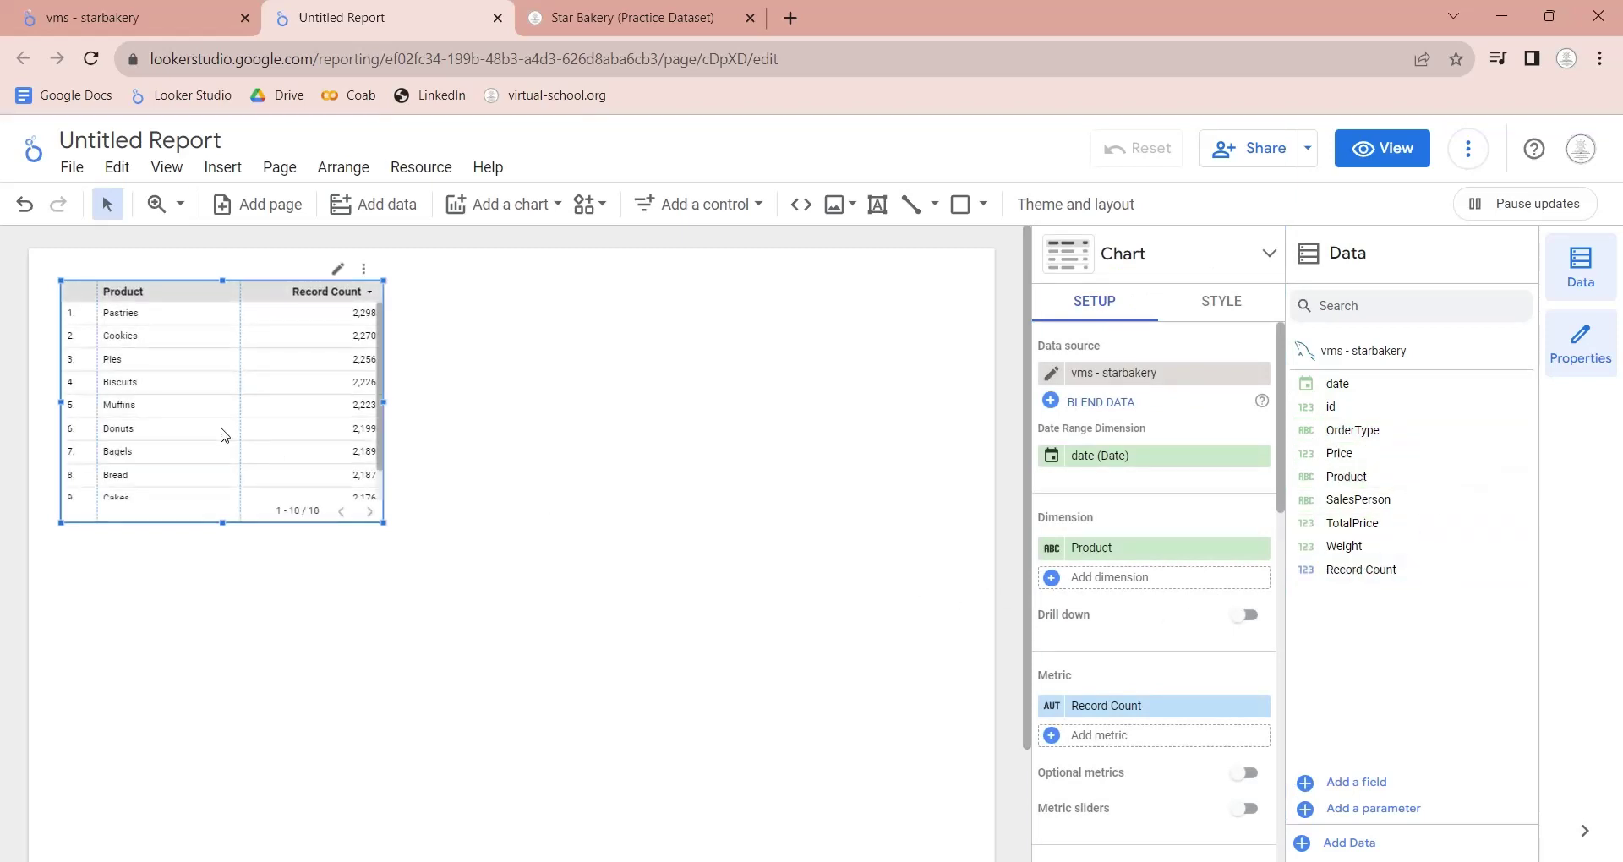
# Rename the untitled report to 'Star Bakery' and deselect the table
pyautogui.tripleClick(178, 142)
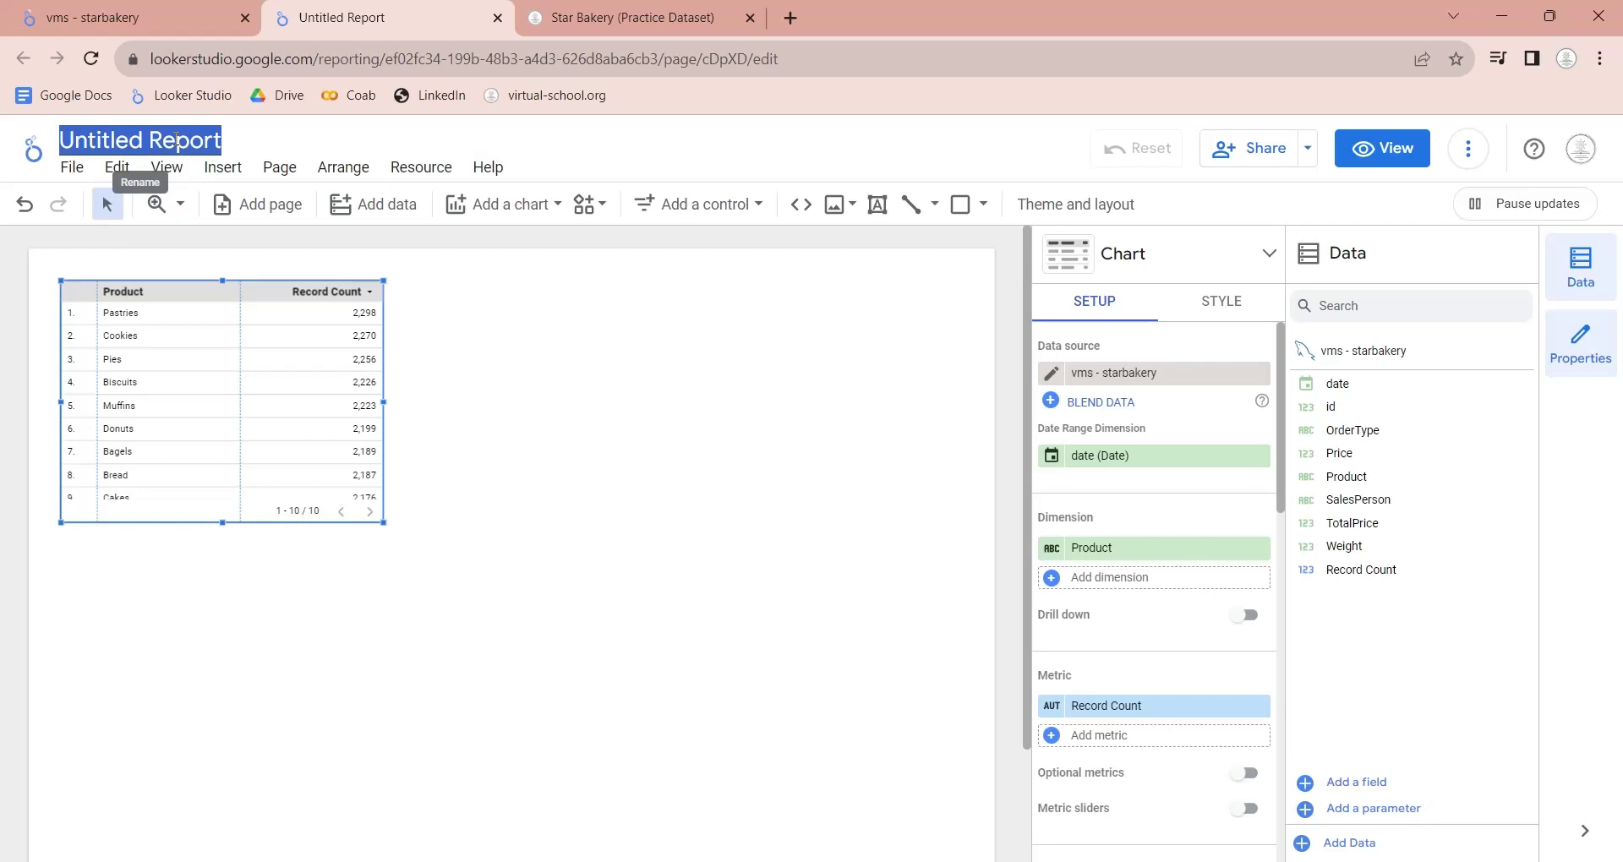
pyautogui.write('Star')
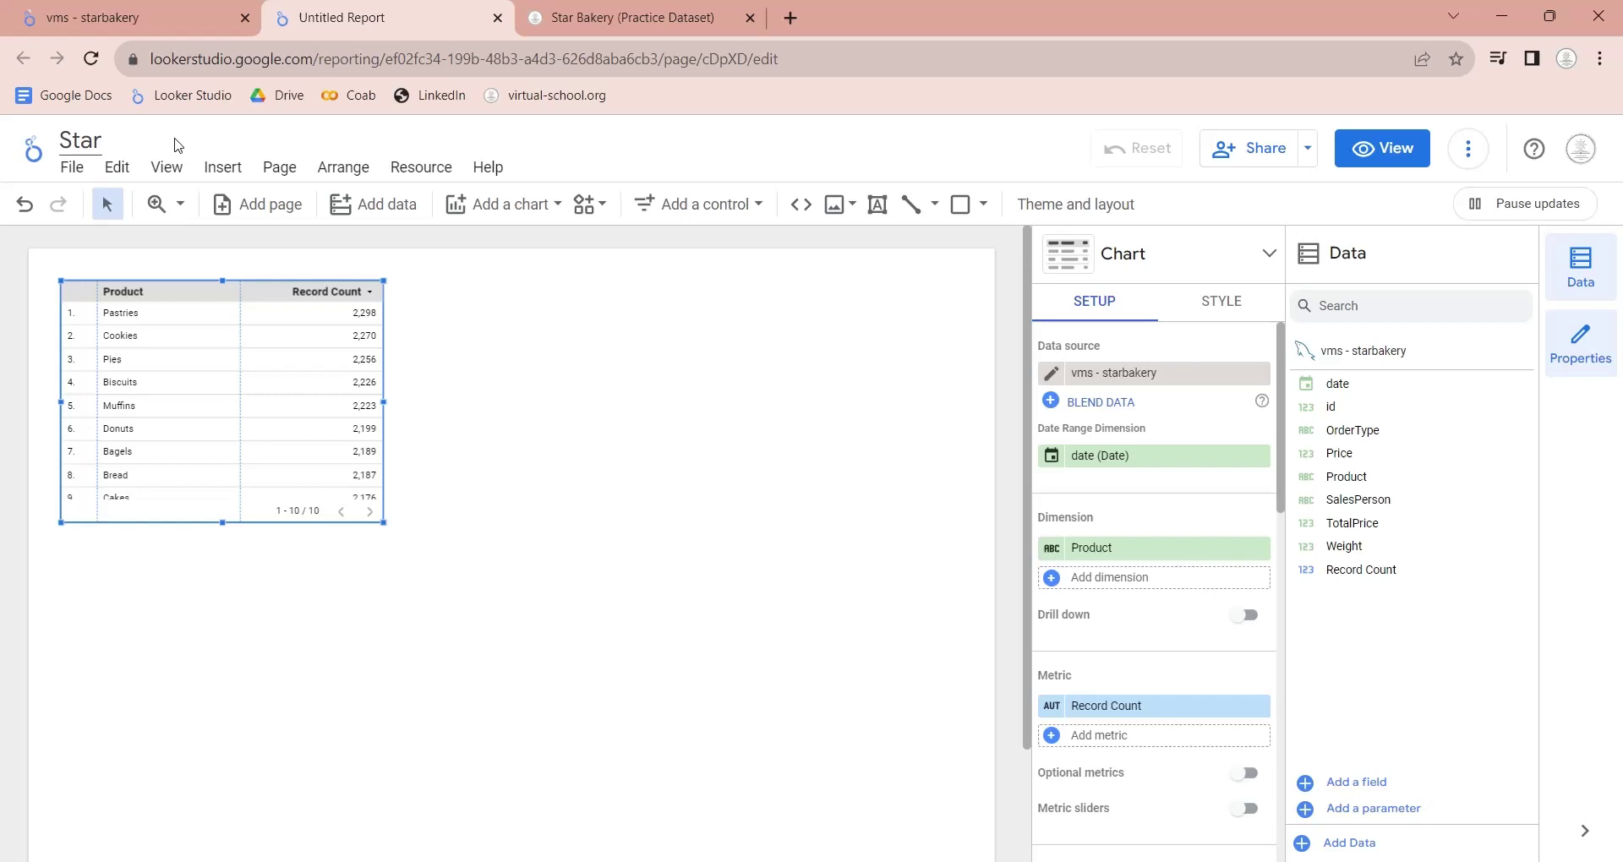
pyautogui.write('Ba')
pyautogui.write(' Bakery')
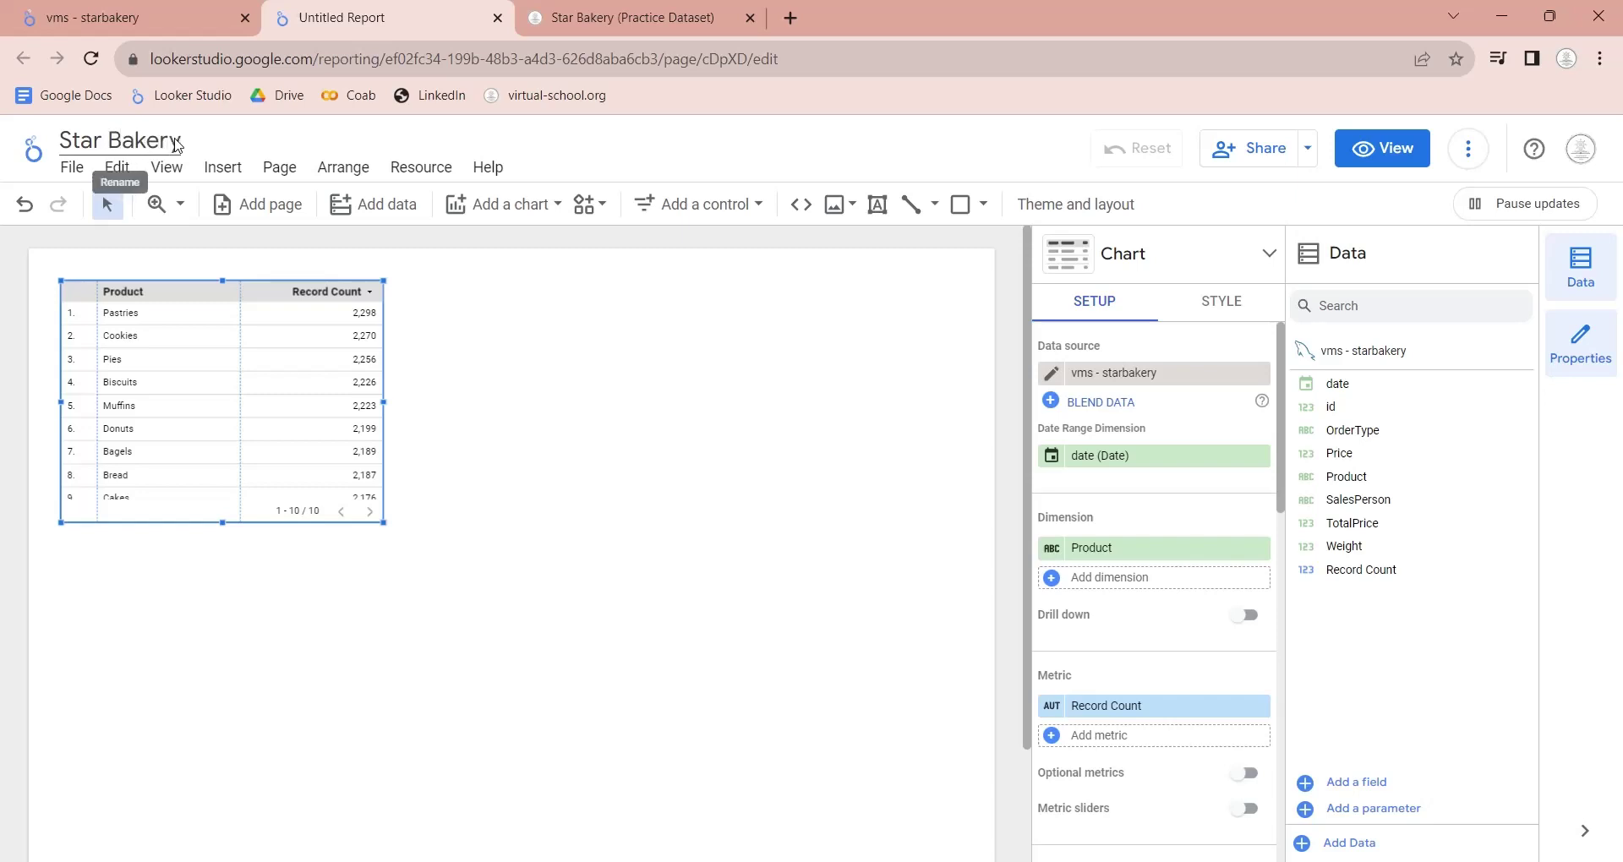
pyautogui.press('Return')
pyautogui.click(497, 341)
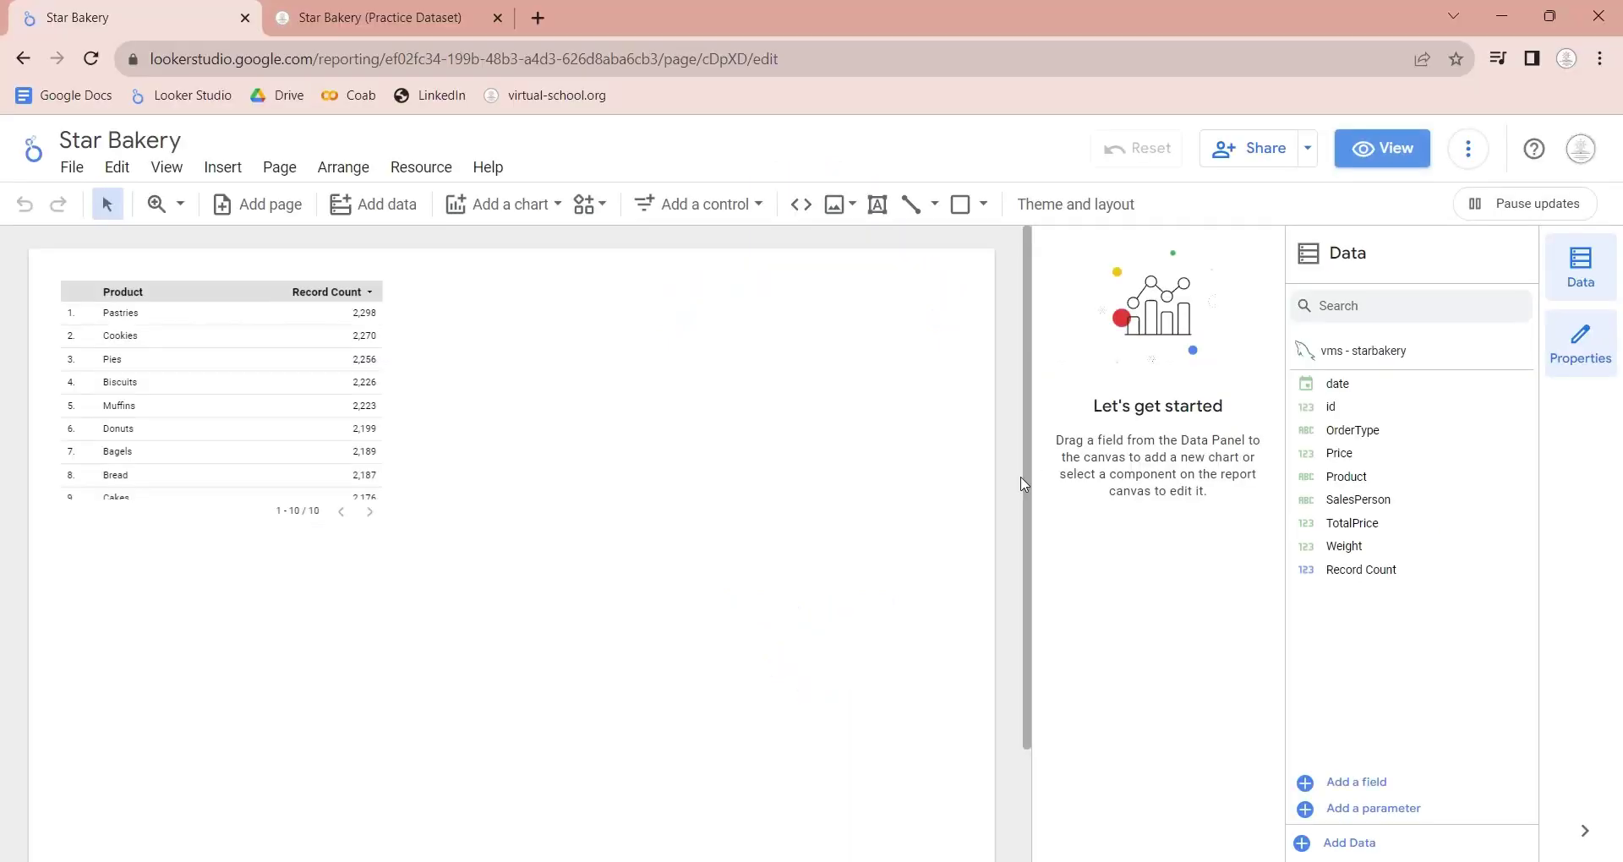
# Replace the default table with a pie chart placed at the lower left of the page
pyautogui.click(257, 454)
pyautogui.press('Delete')
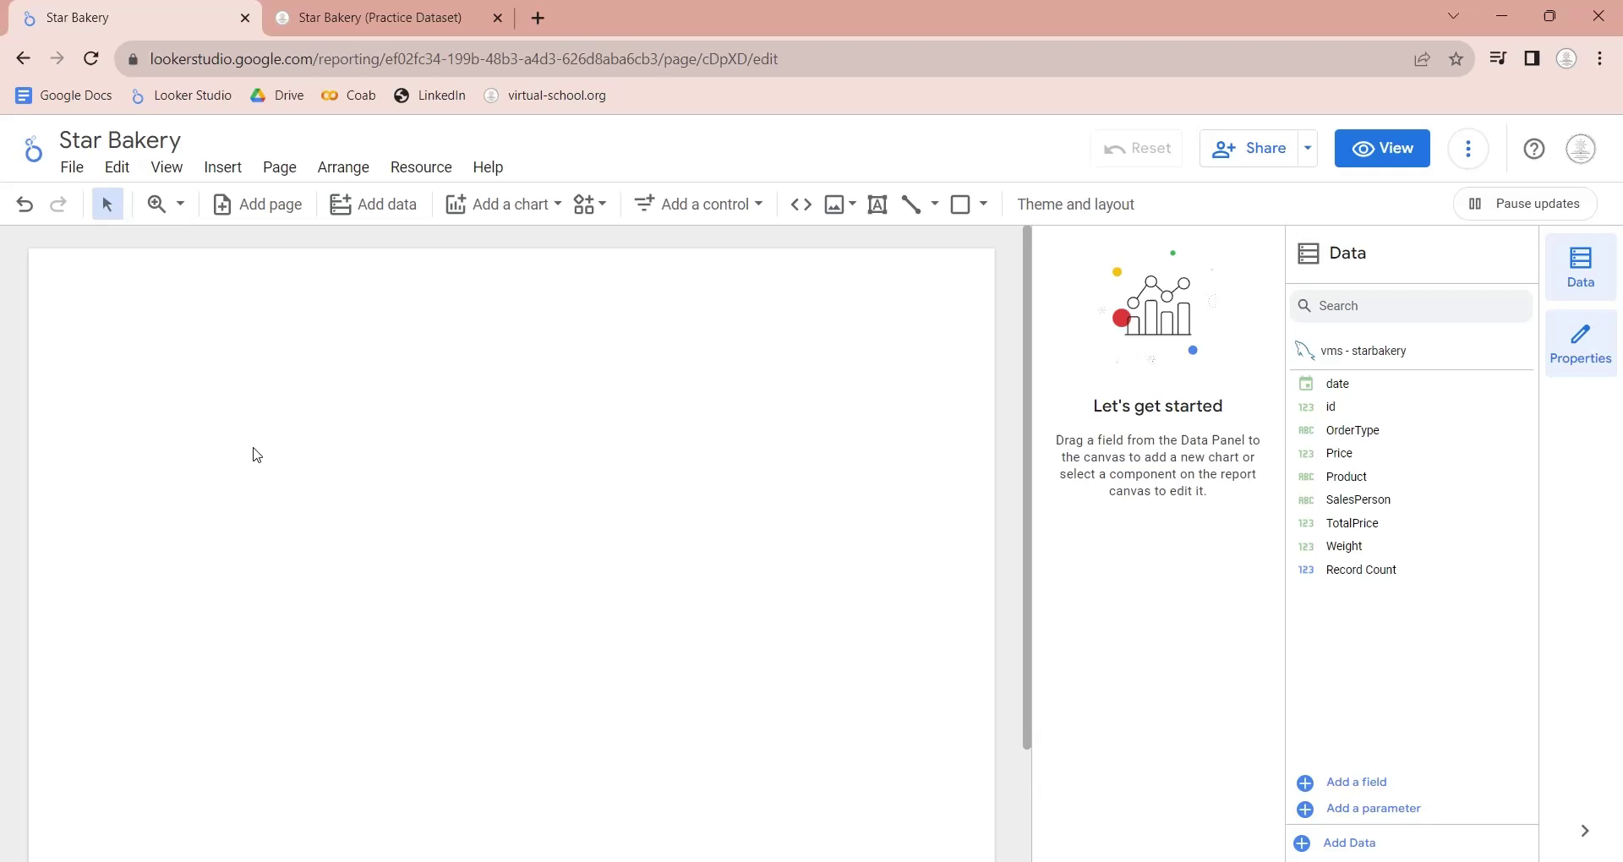
pyautogui.click(222, 167)
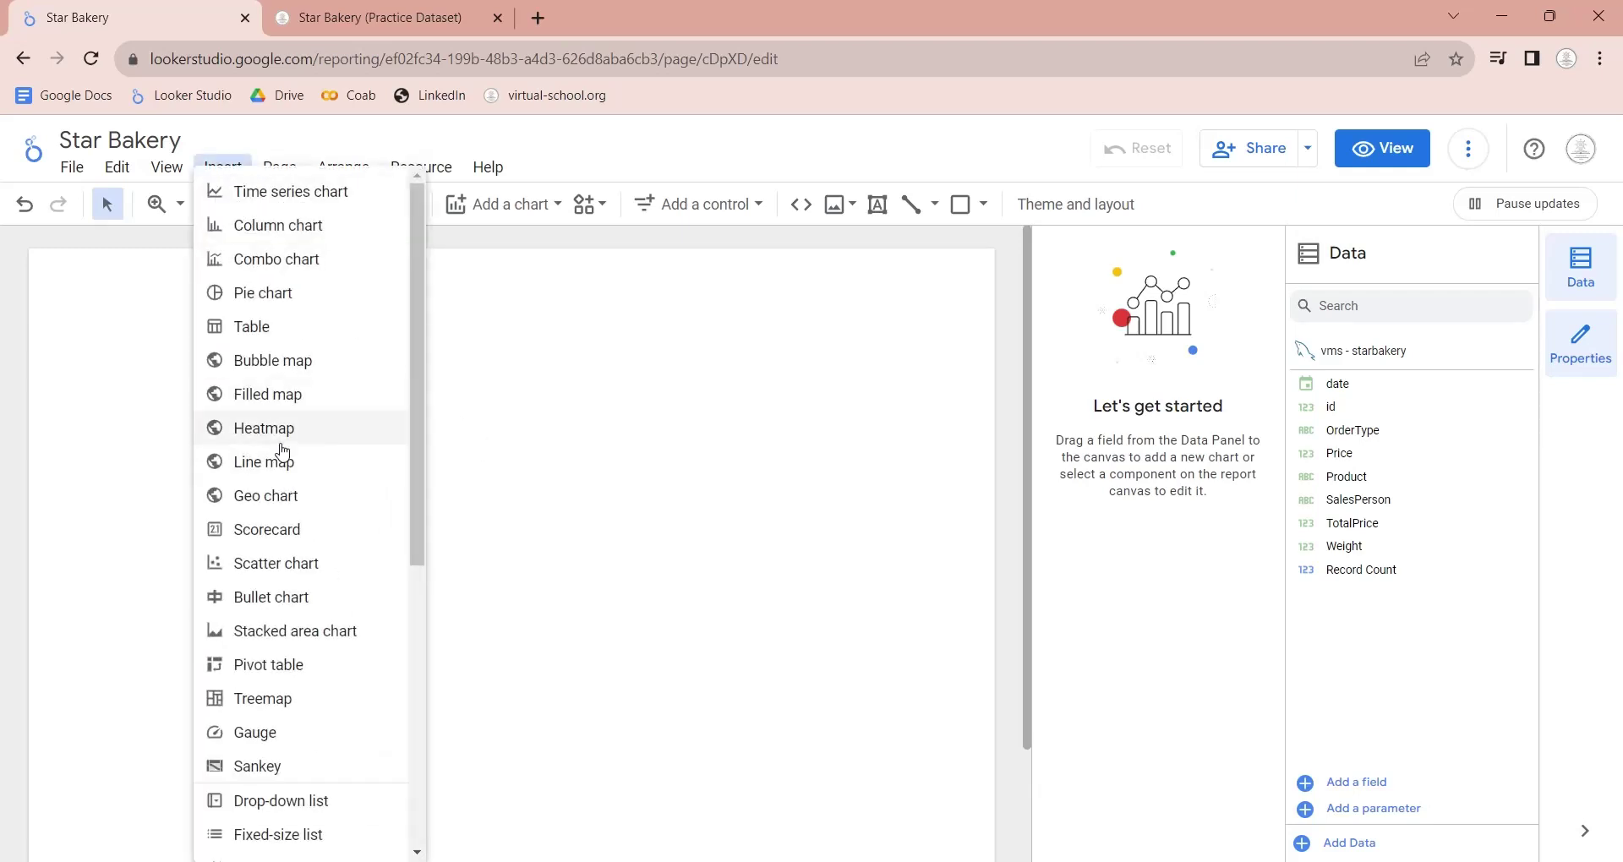
pyautogui.click(283, 293)
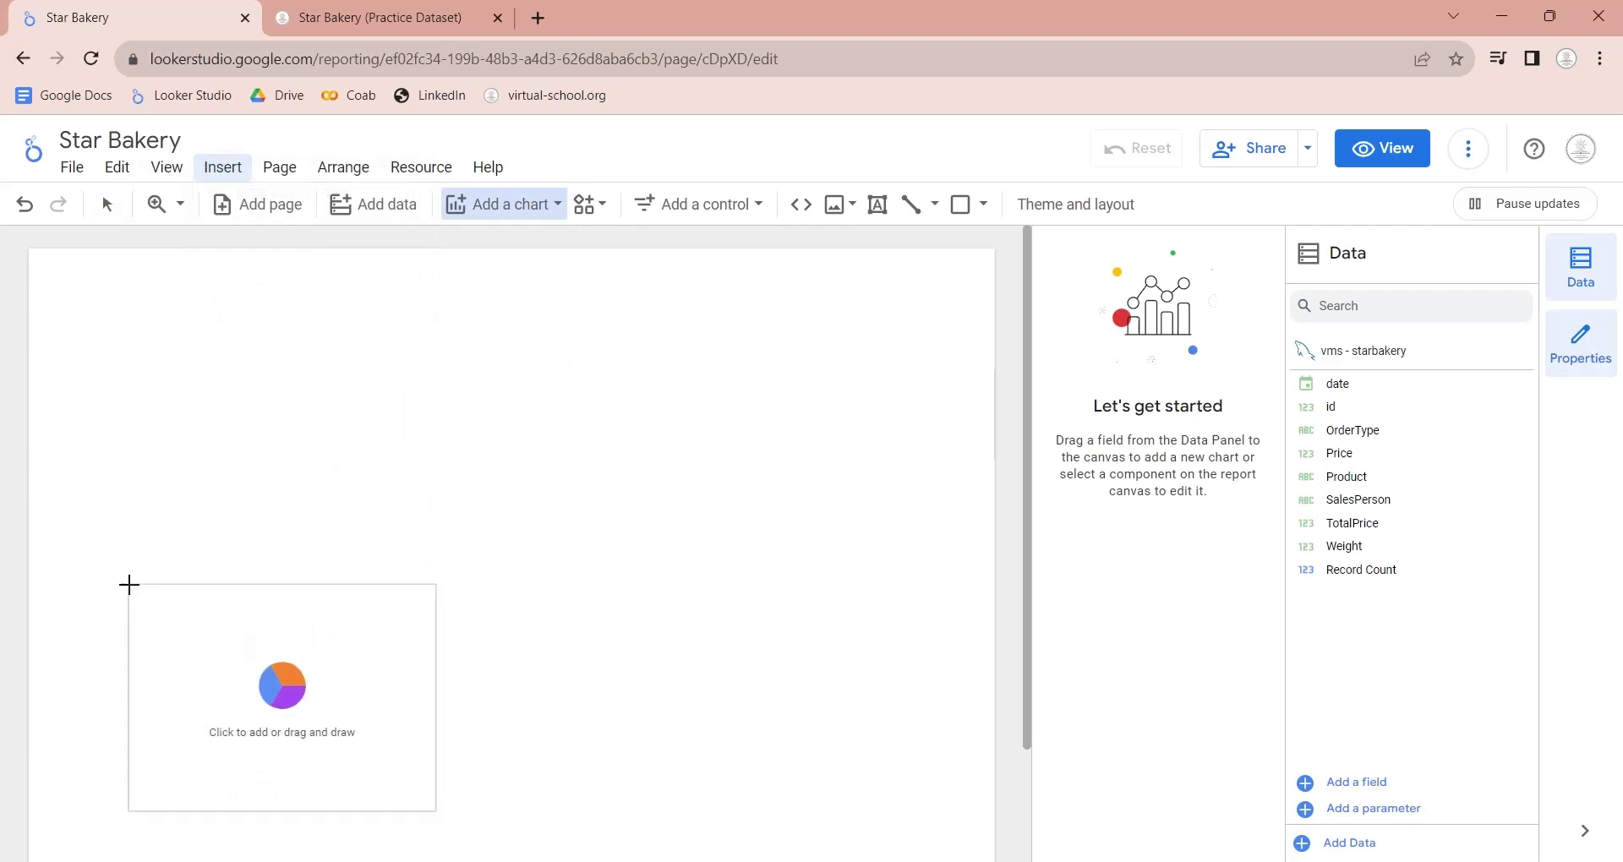
pyautogui.click(91, 605)
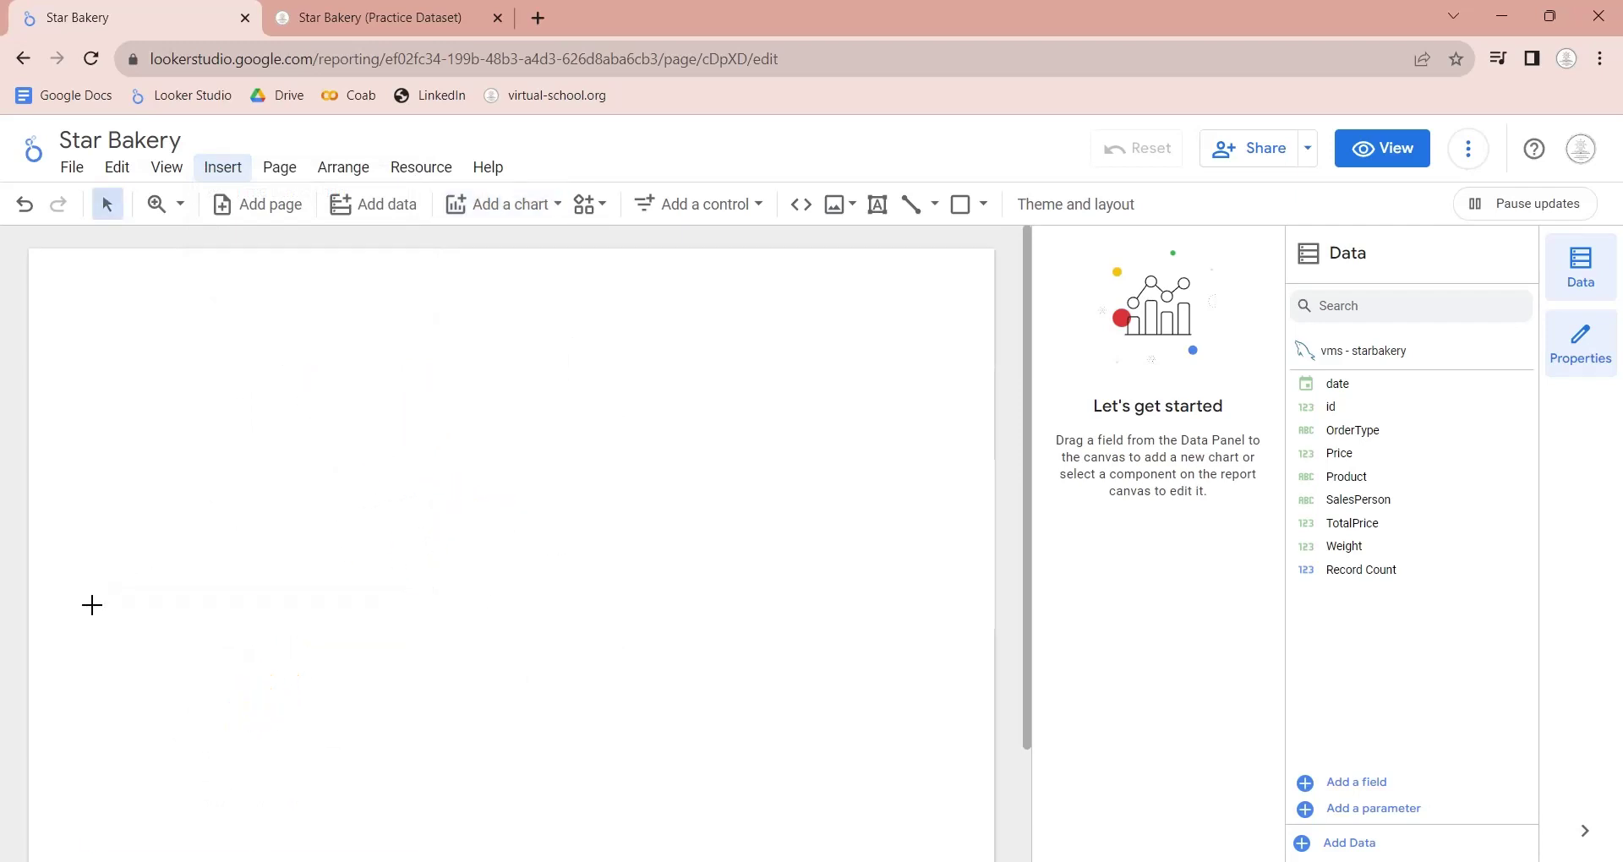
# Set the grid size to 30 and enable snap to grid
pyautogui.click(167, 168)
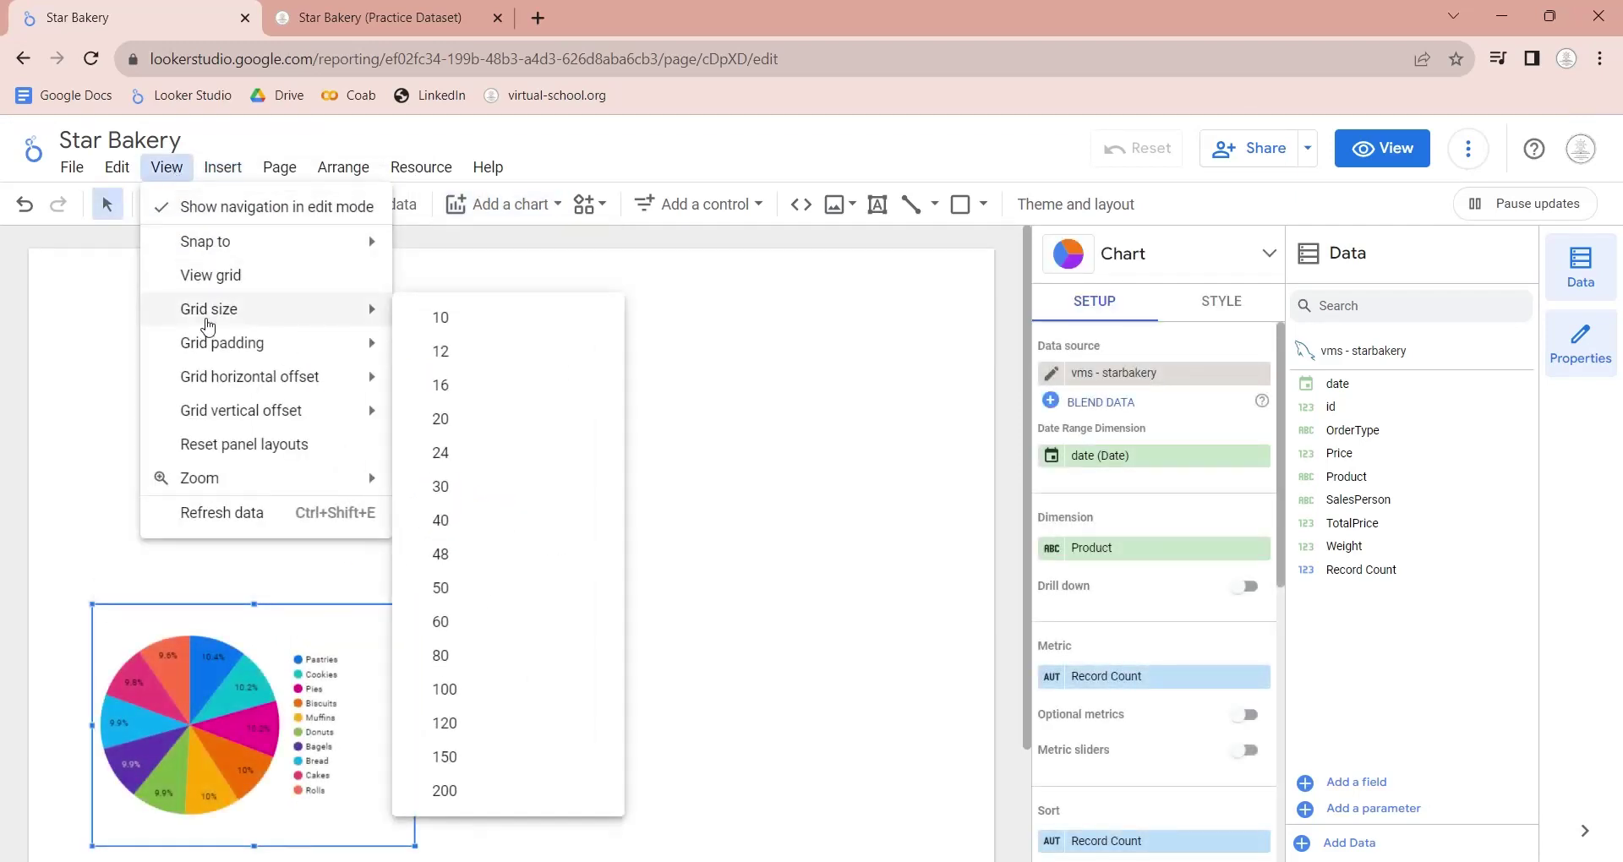
pyautogui.click(460, 499)
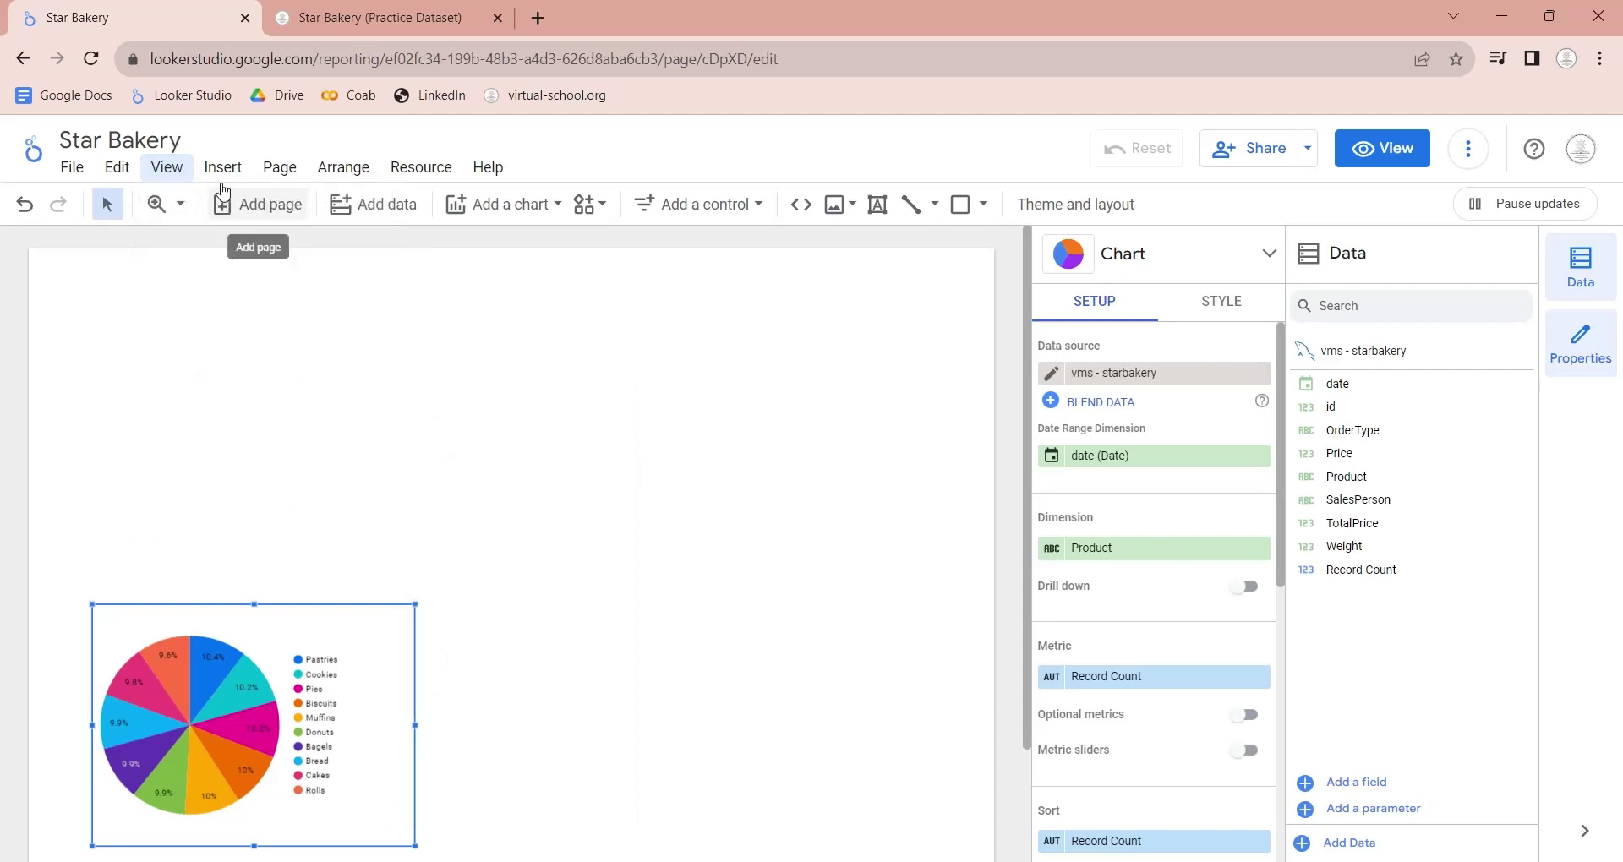
pyautogui.click(167, 166)
pyautogui.moveTo(208, 307)
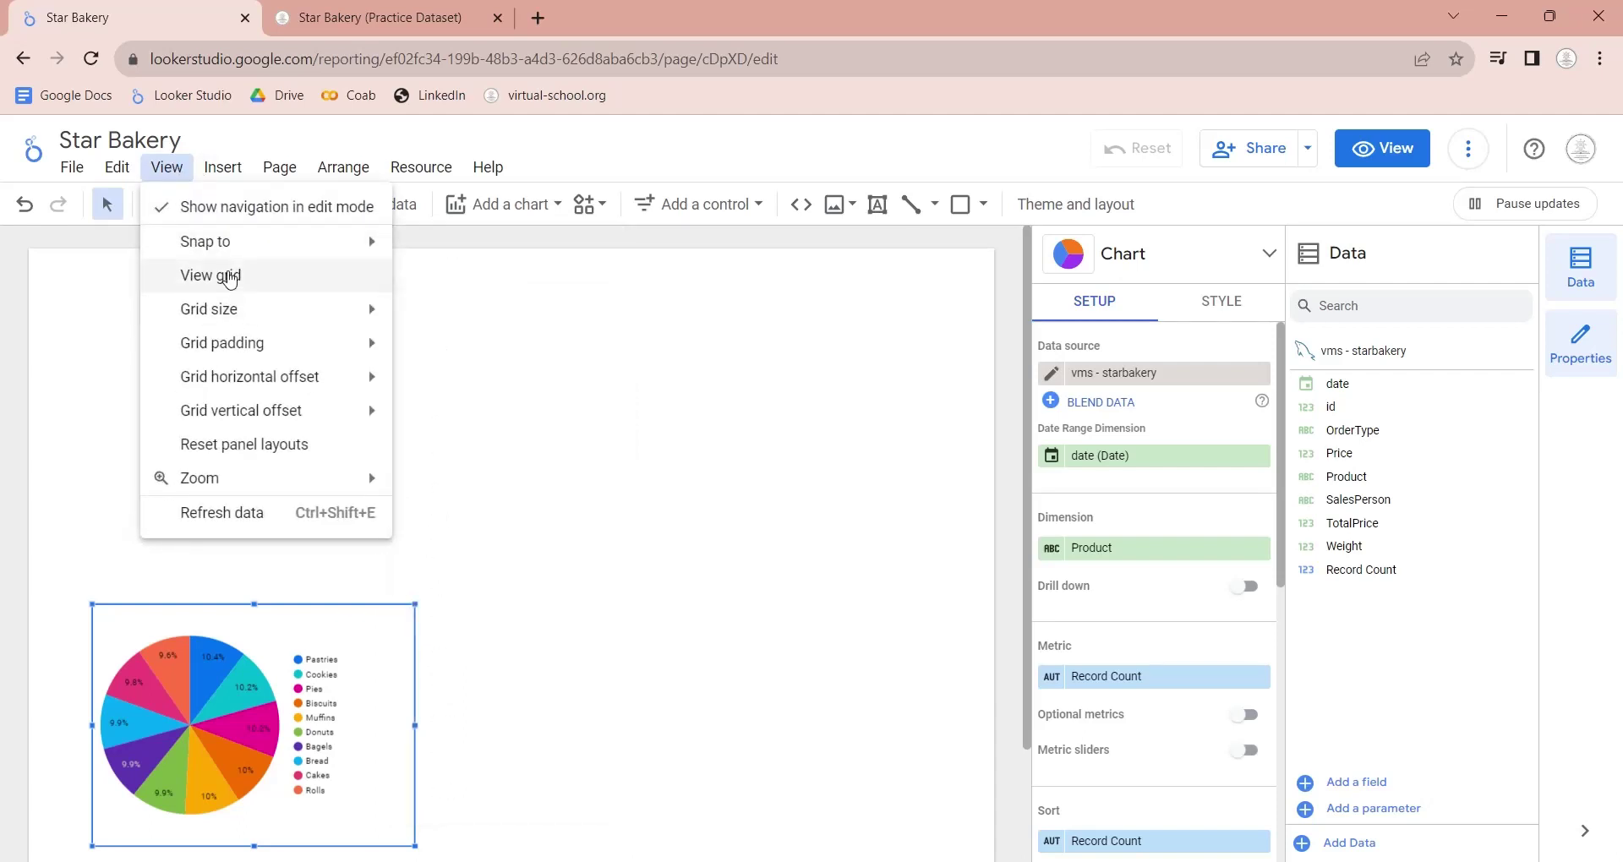
pyautogui.moveTo(217, 243)
pyautogui.click(477, 246)
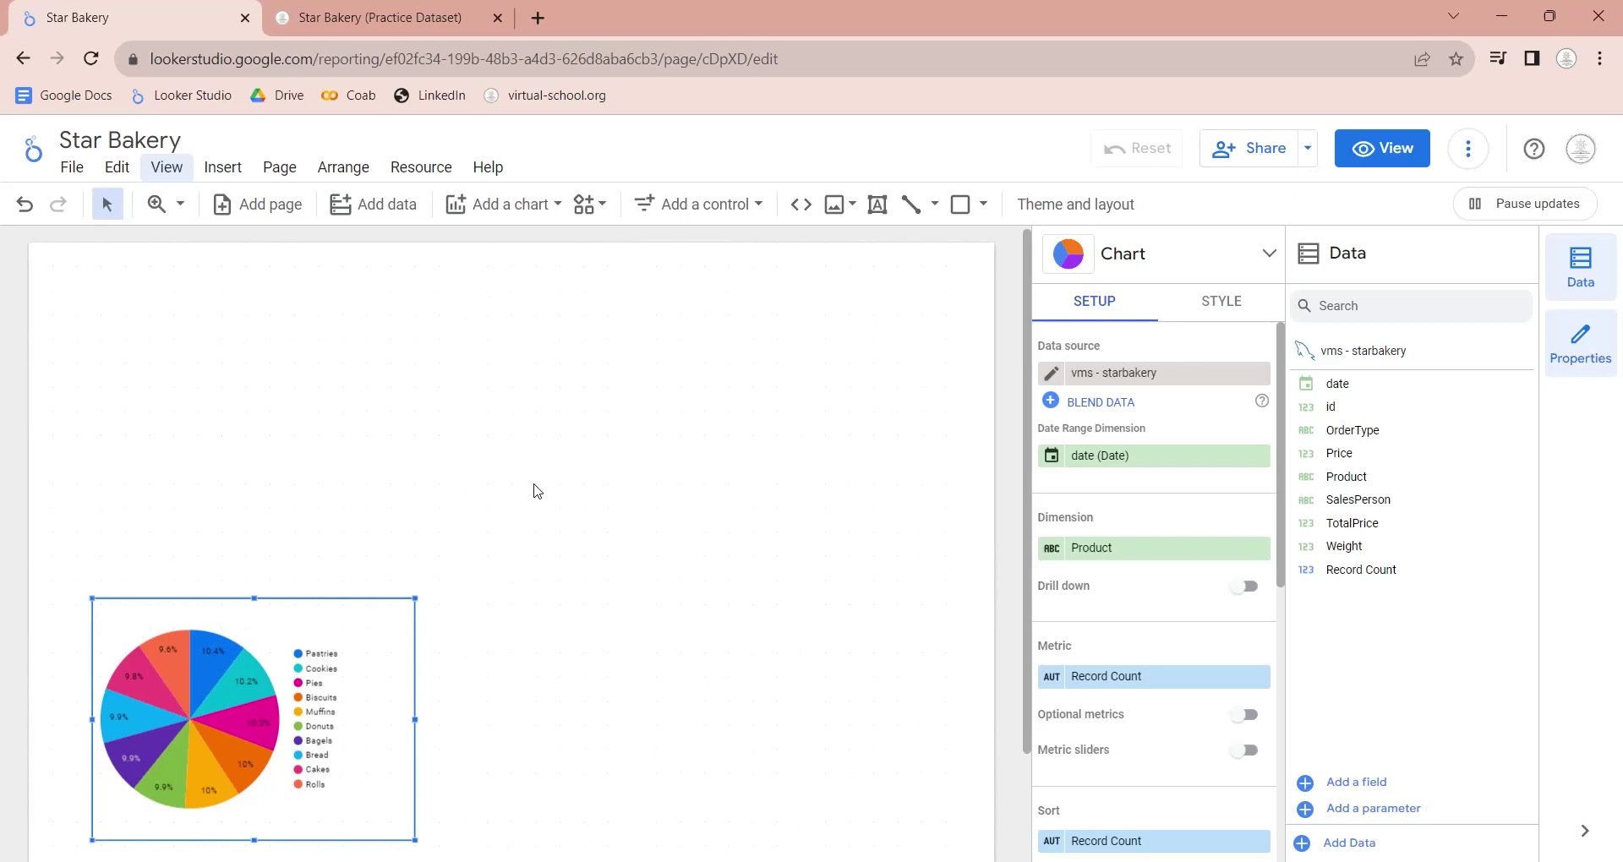
# Move the pie chart to the lower-left corner, switch its metric to TotalPrice, and narrow it
pyautogui.scroll(-2, 457, 516)
pyautogui.moveTo(387, 543); pyautogui.dragTo(312, 684)
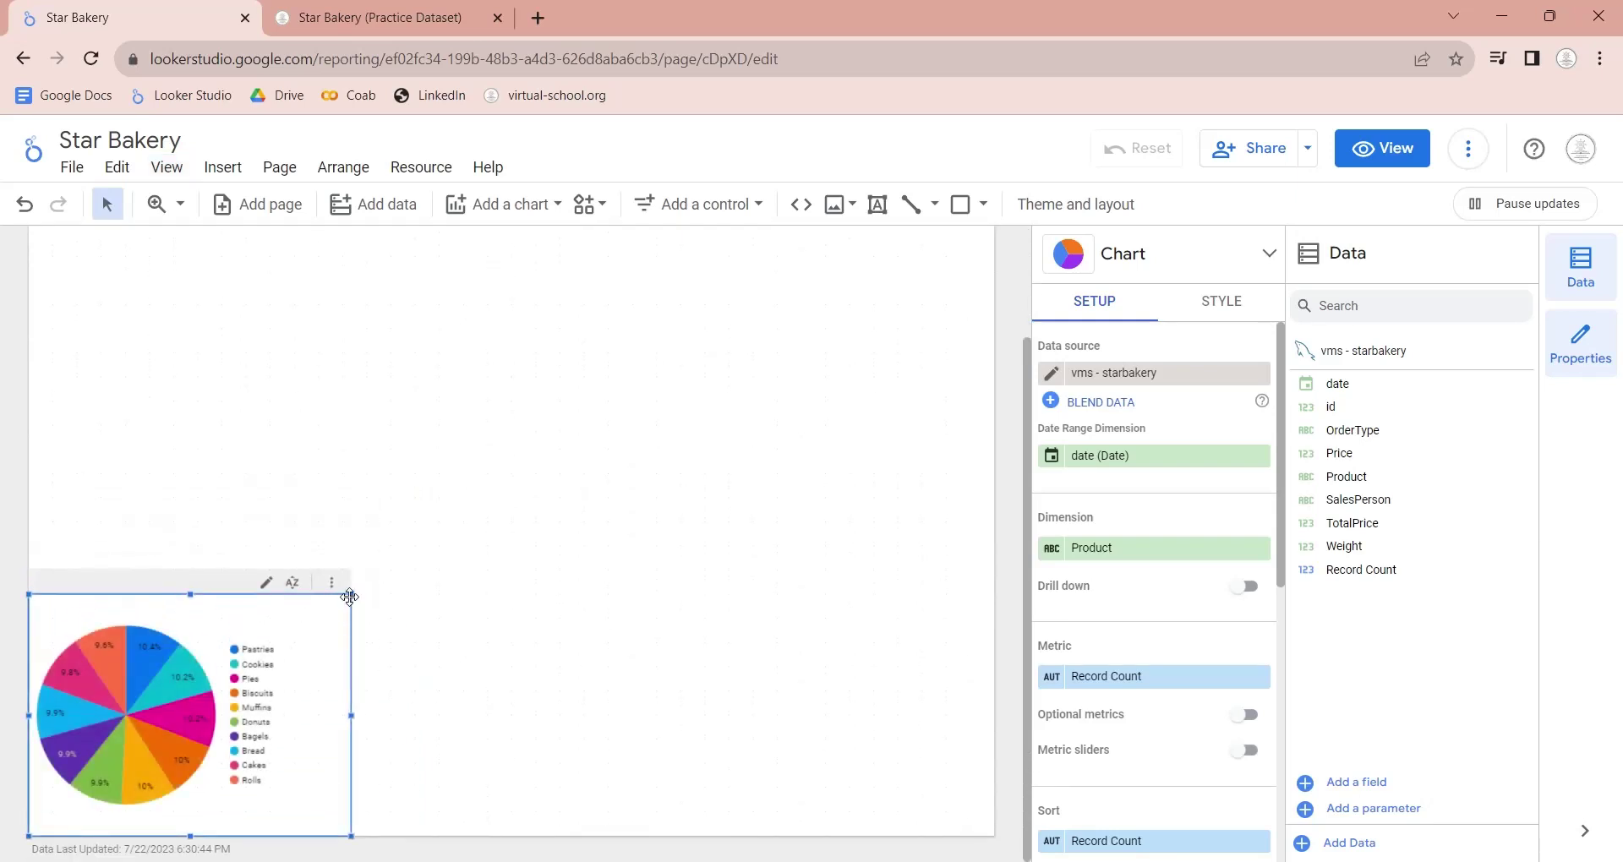
pyautogui.moveTo(350, 597); pyautogui.dragTo(420, 535)
pyautogui.hotkey('ctrl', 'z')
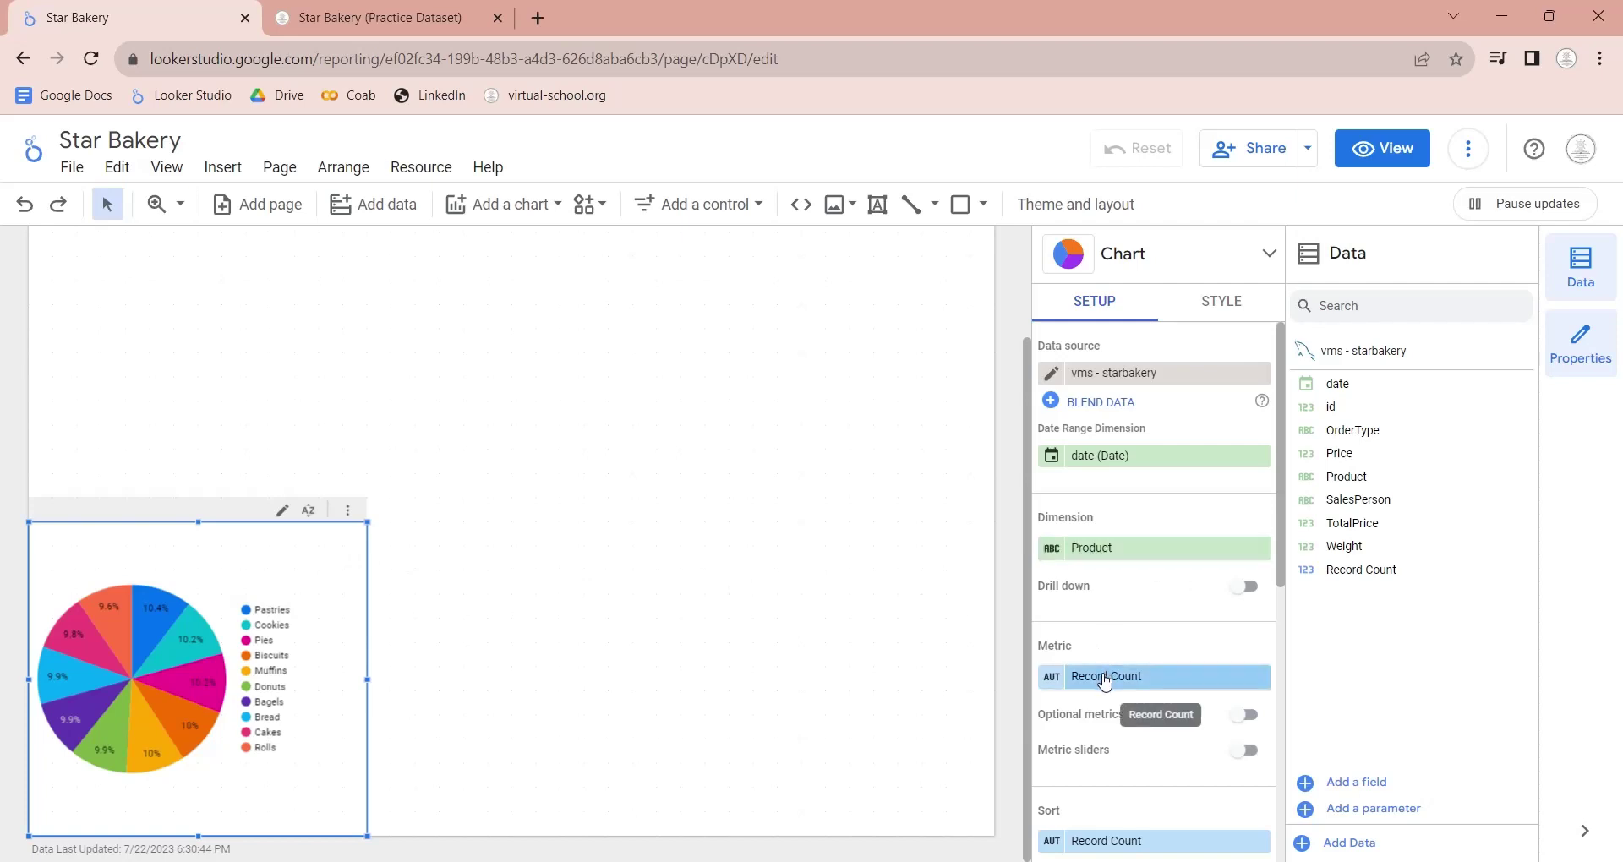
pyautogui.moveTo(1357, 526); pyautogui.dragTo(1135, 682)
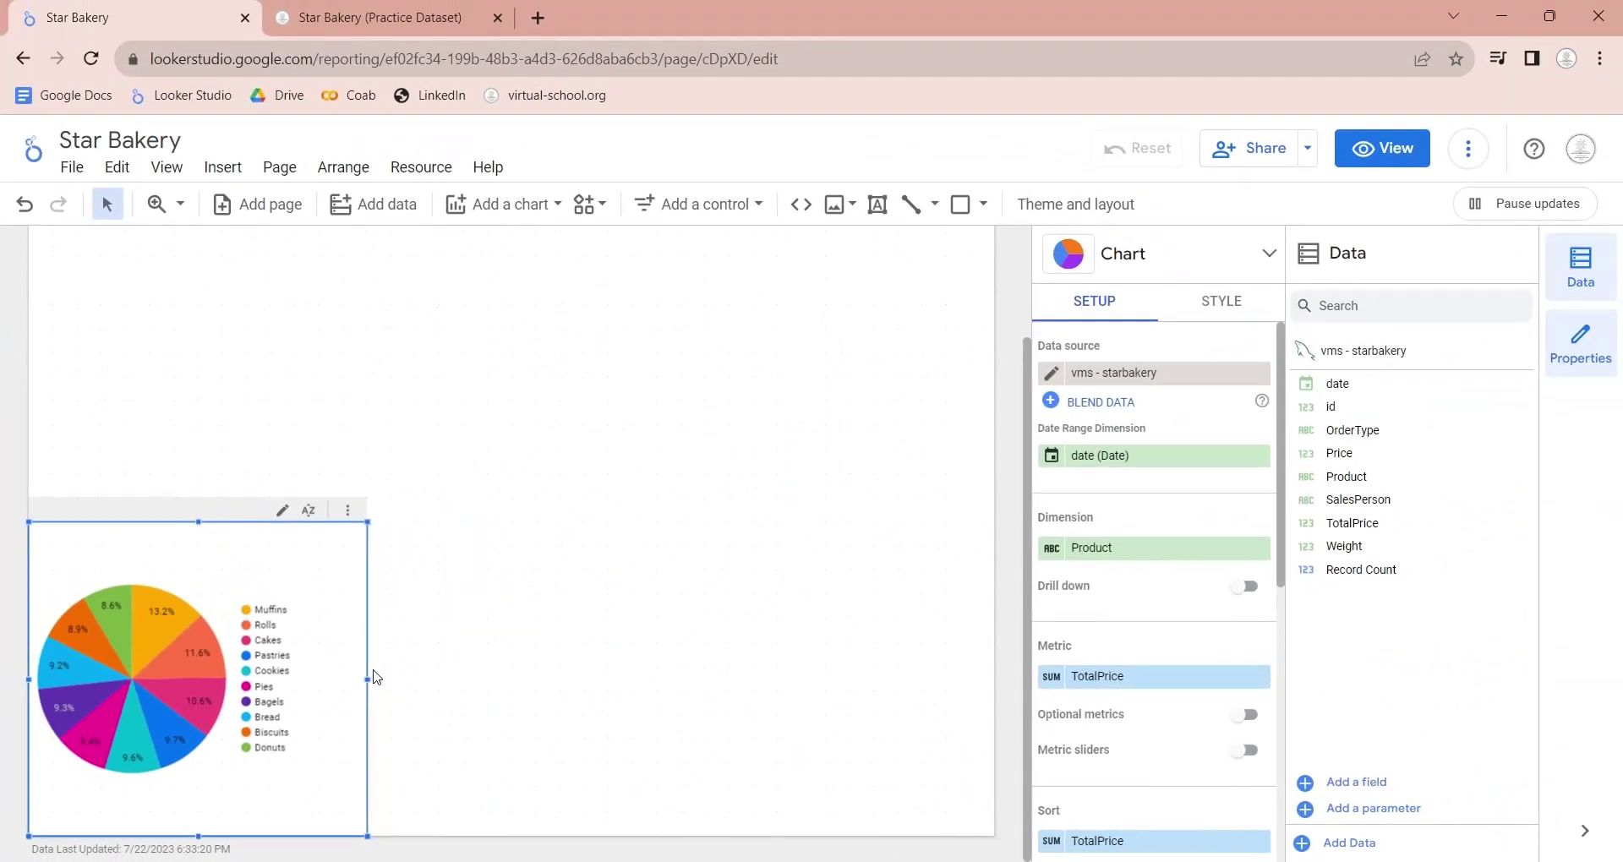
pyautogui.moveTo(369, 681); pyautogui.dragTo(583, 629)
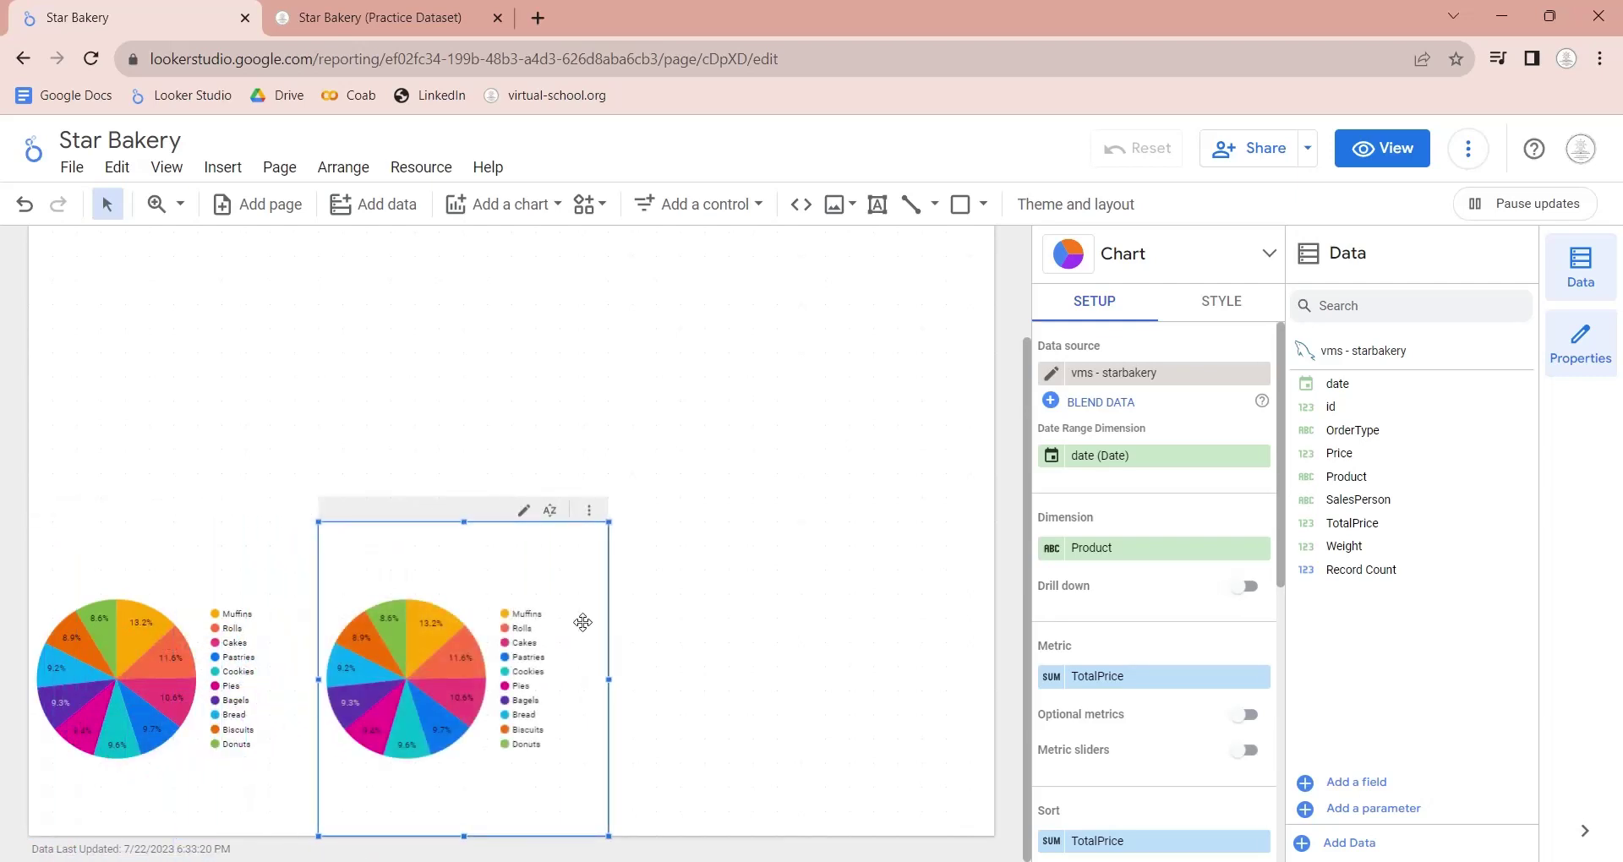
# Nudge and widen the second pie chart, then break it down by SalesPerson
pyautogui.click(310, 632)
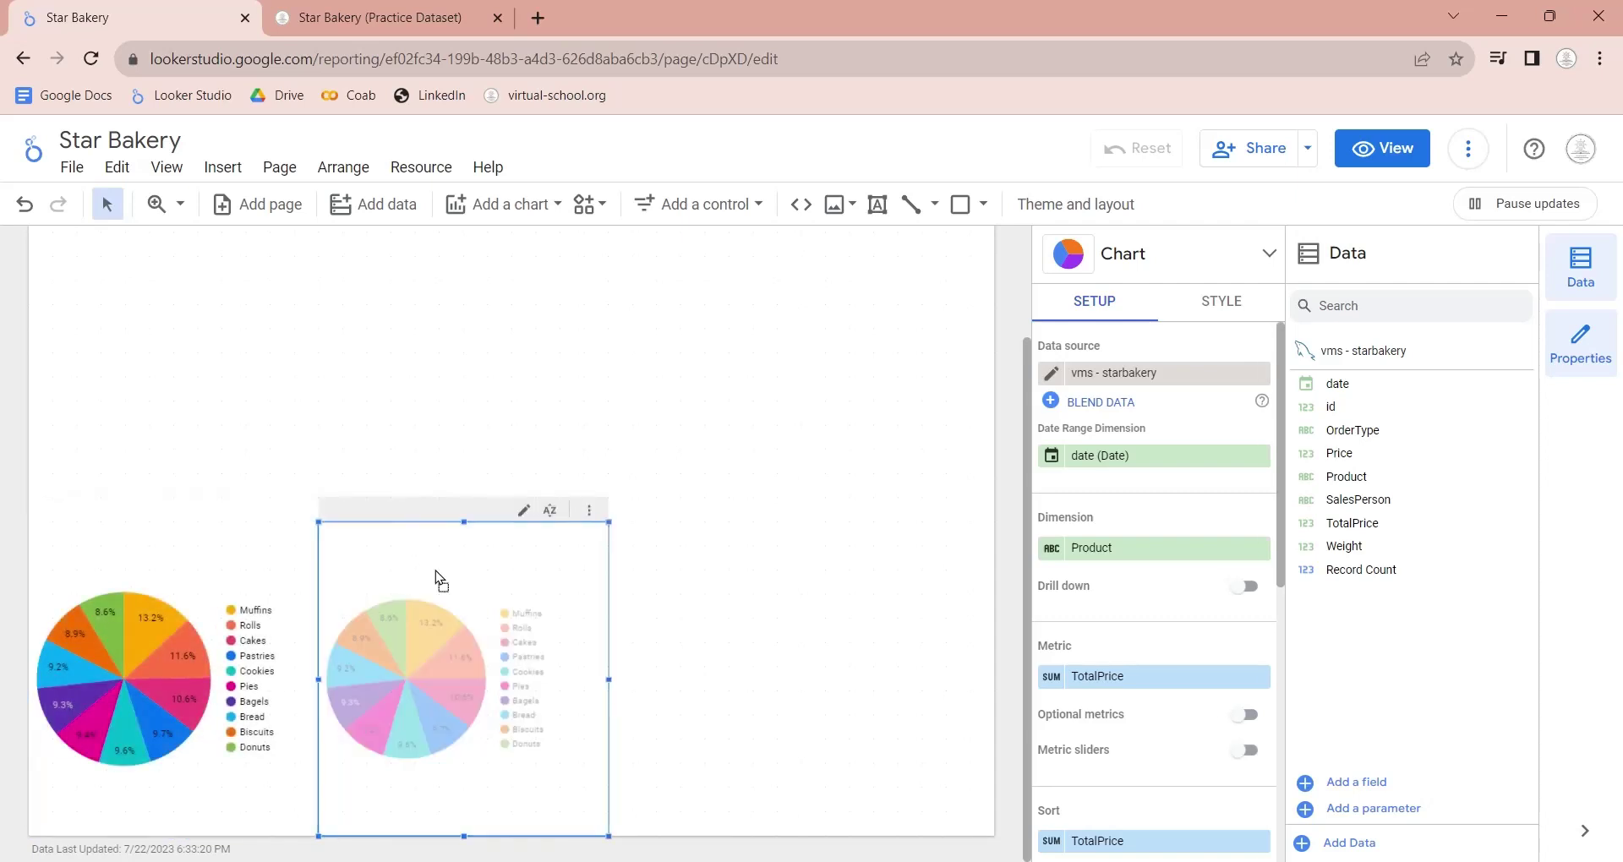
pyautogui.moveTo(438, 575); pyautogui.dragTo(462, 576)
pyautogui.moveTo(633, 679); pyautogui.dragTo(655, 680)
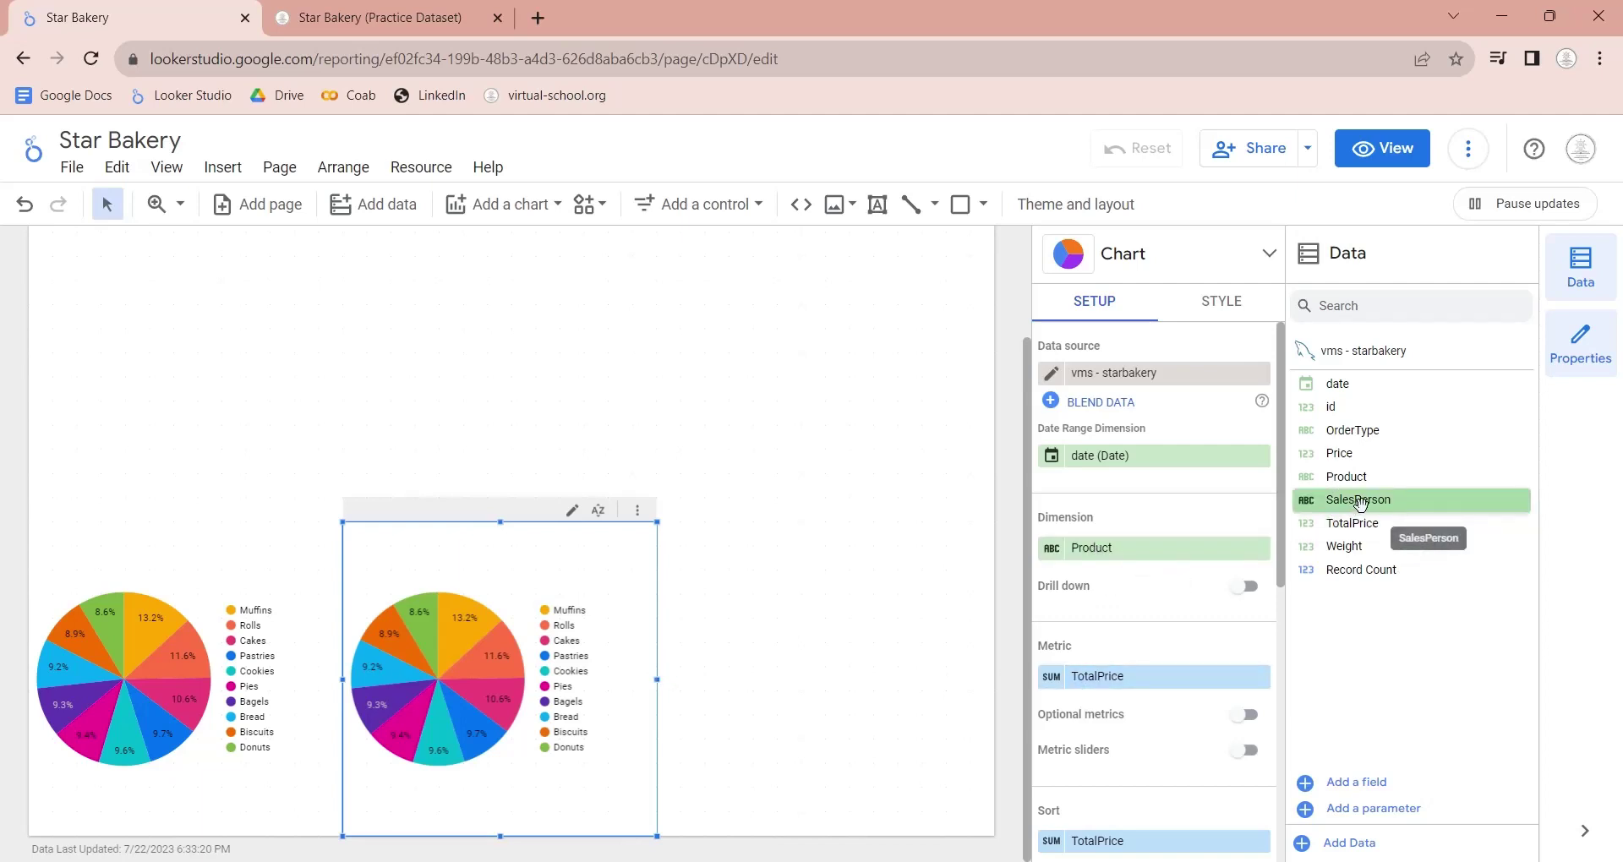
pyautogui.moveTo(1360, 504); pyautogui.dragTo(1116, 559)
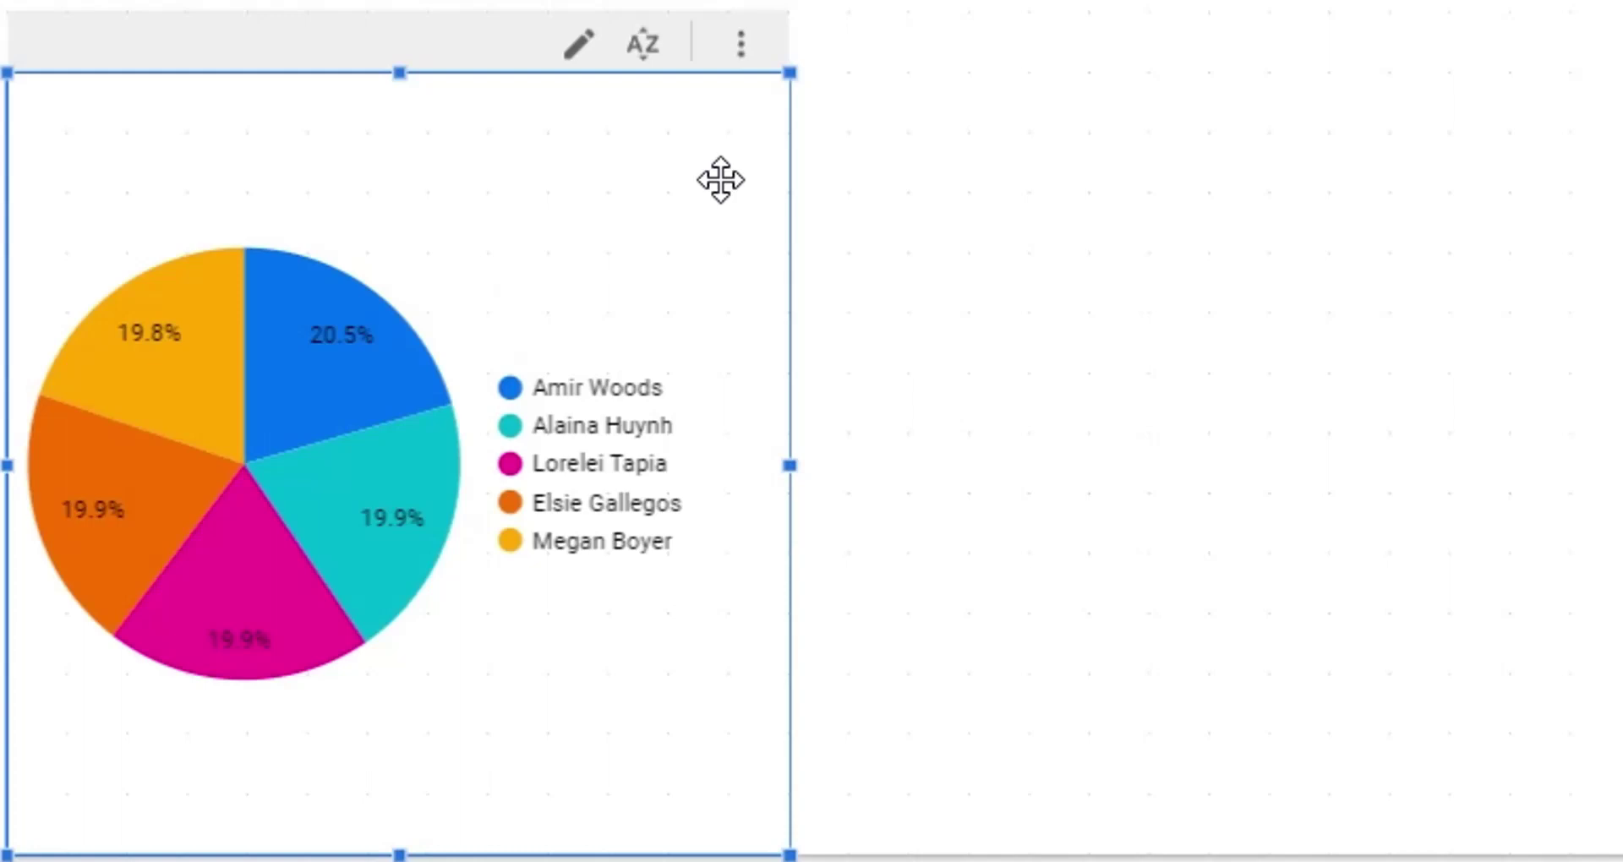
# Duplicate the SalesPerson pie chart and line the copy up to its right
pyautogui.hotkey('ctrl', 'd')
pyautogui.moveTo(720, 179); pyautogui.dragTo(1428, 146)
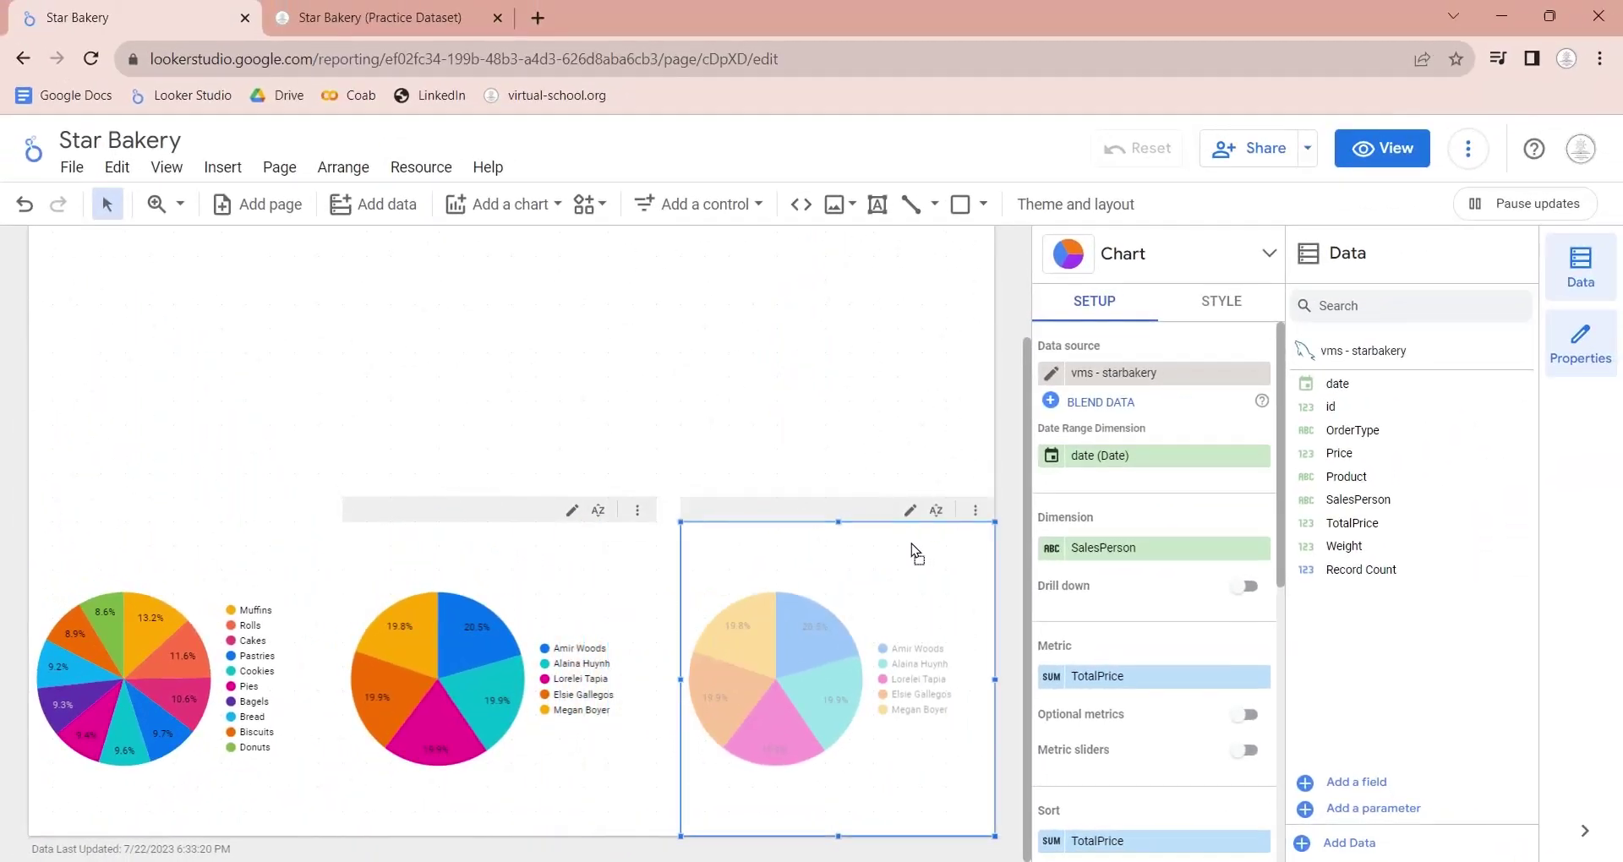
pyautogui.moveTo(914, 549); pyautogui.dragTo(875, 550)
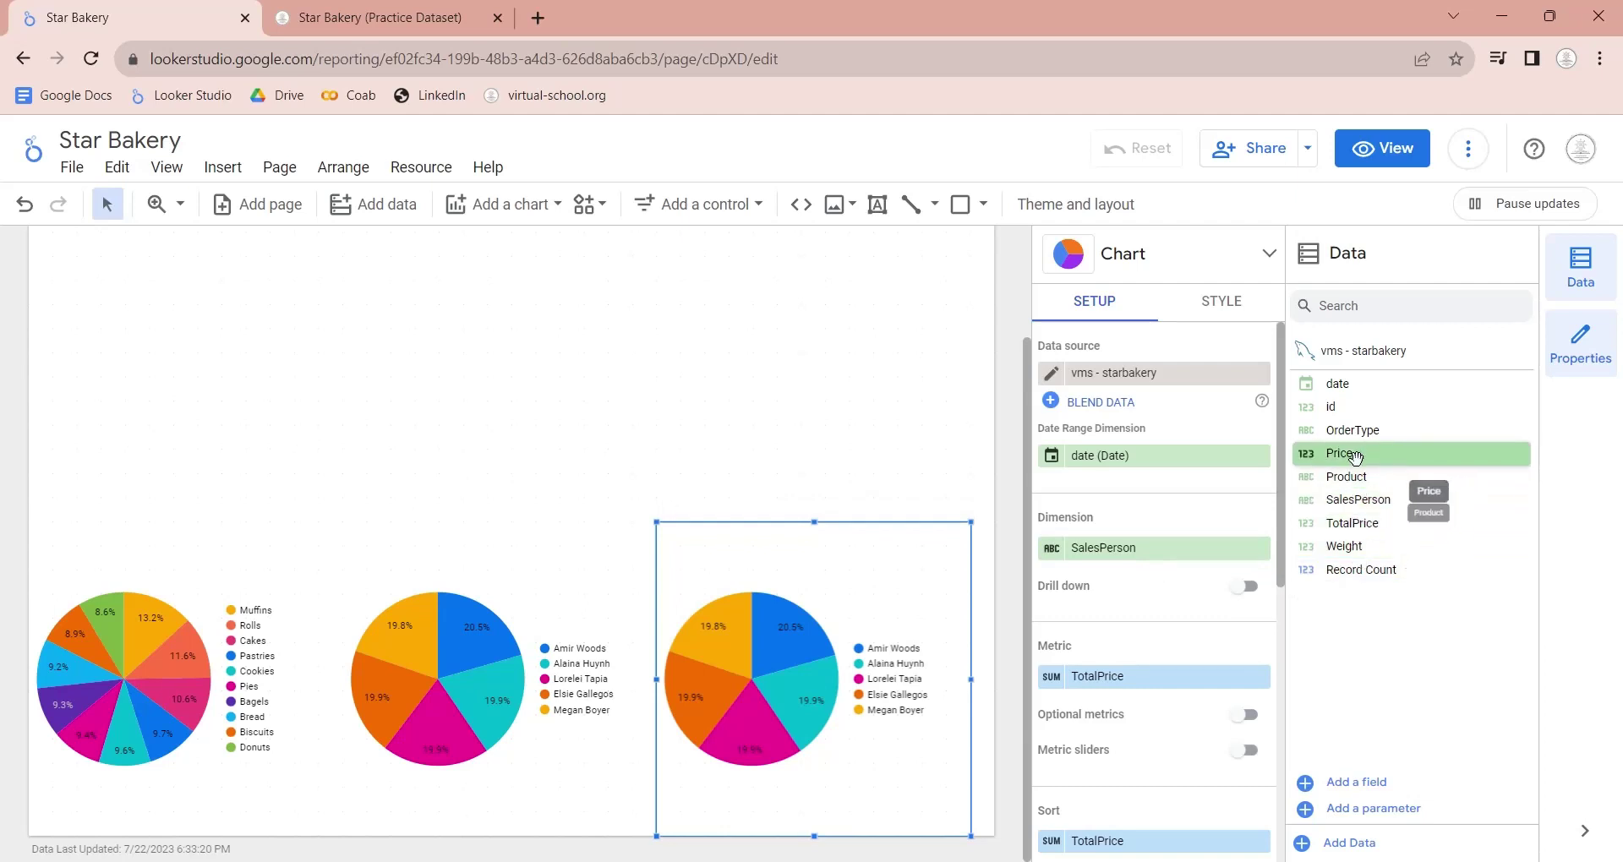
# Set the third pie's dimension to OrderType, giving Counter, Phone and Online slices
pyautogui.moveTo(1353, 431); pyautogui.dragTo(1107, 562)
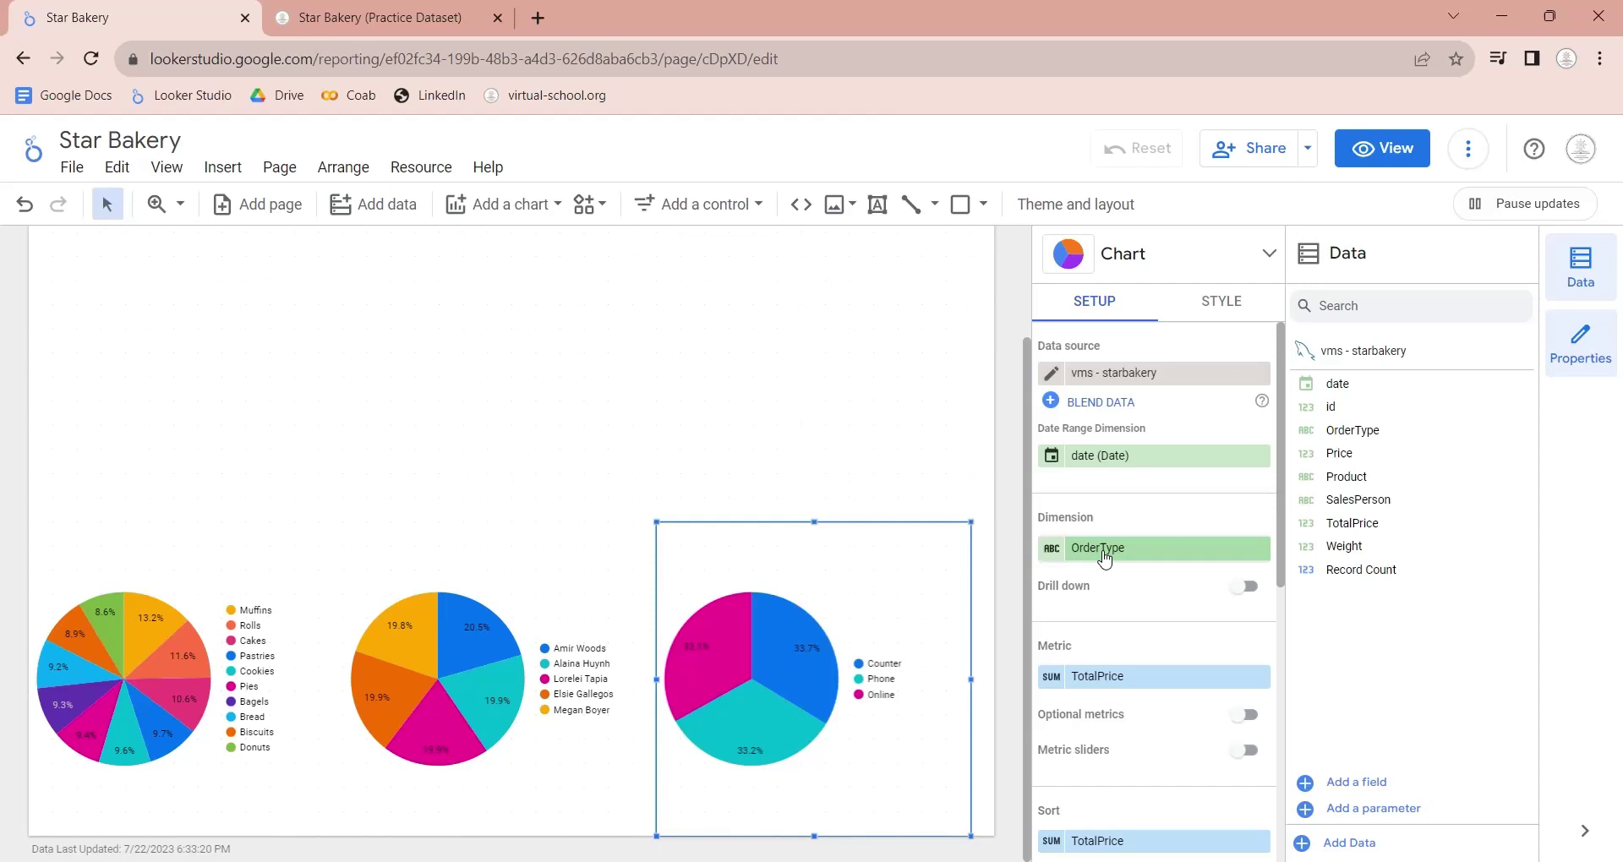
pyautogui.click(888, 464)
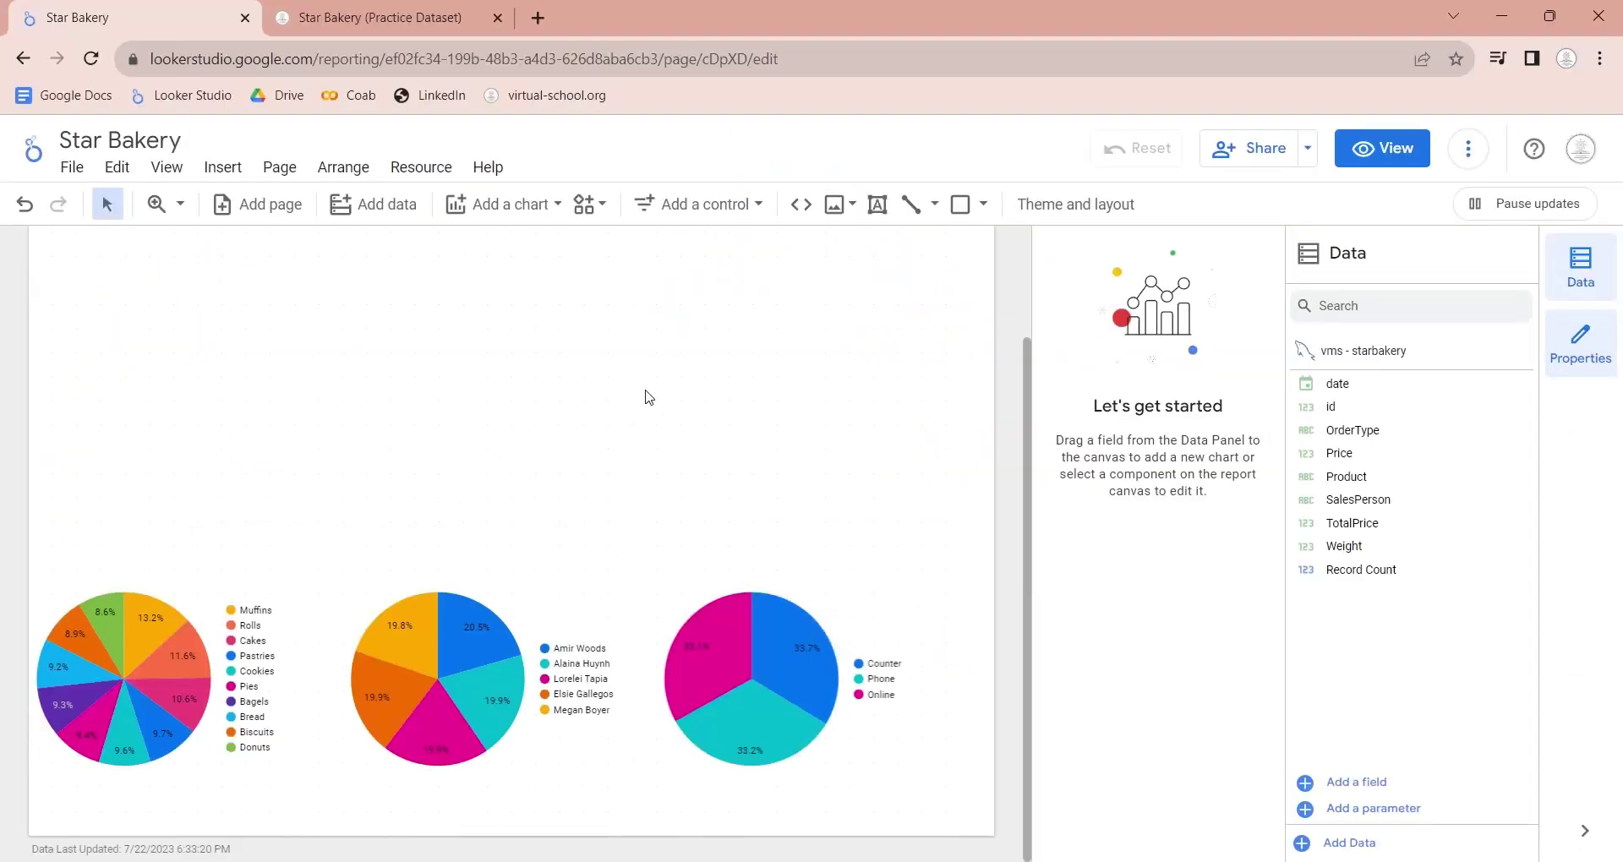
# Insert a combo chart at the page's top-left and enlarge it, showing TotalPrice and Record Count by Product
pyautogui.scroll(2, 647, 395)
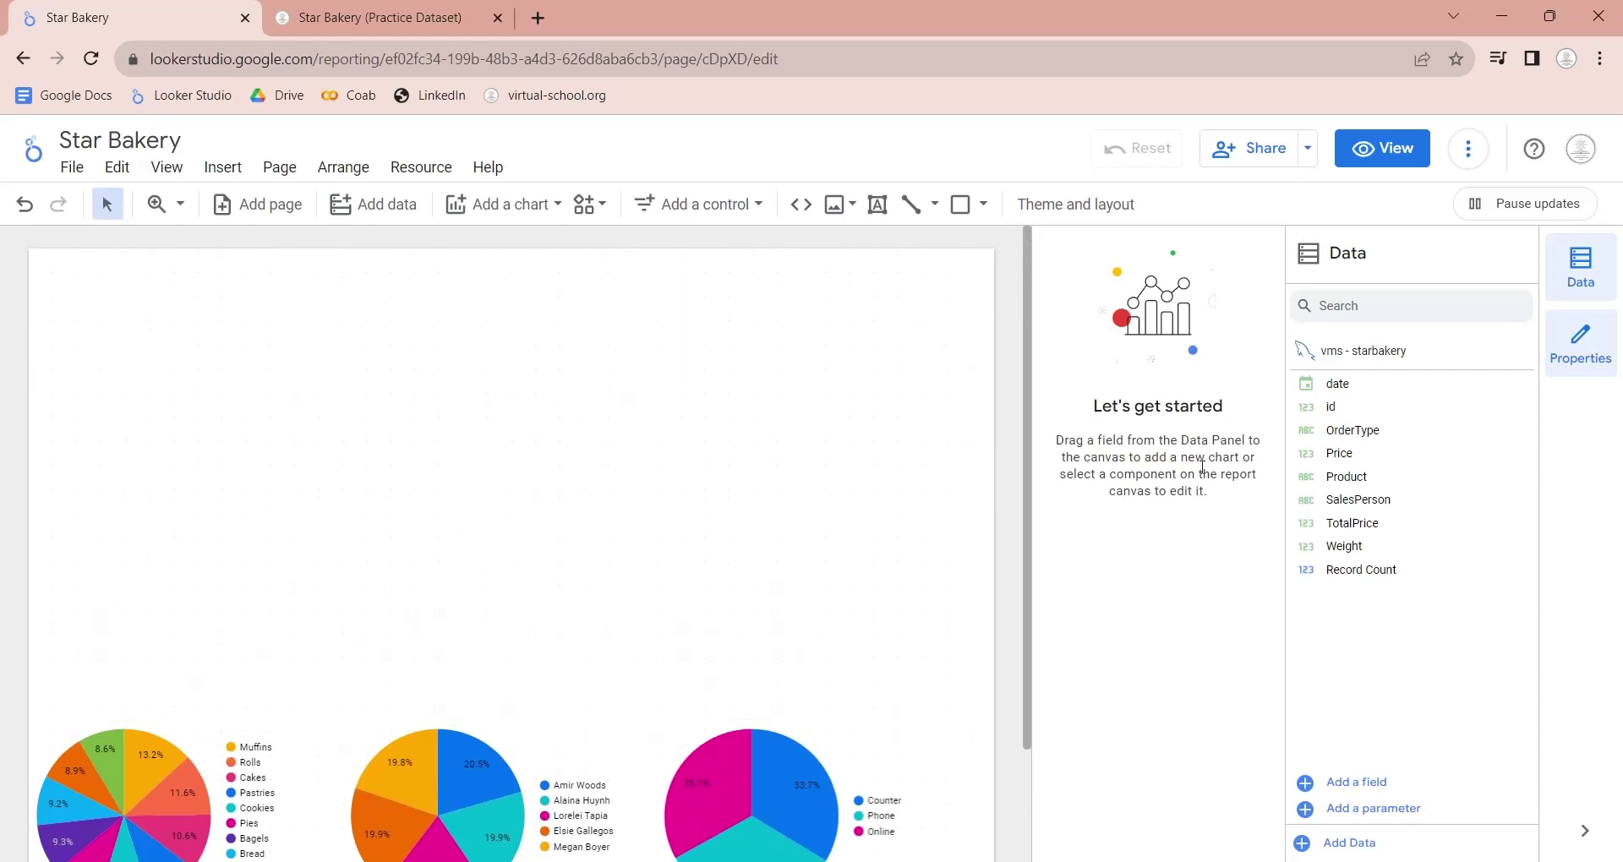
pyautogui.click(234, 168)
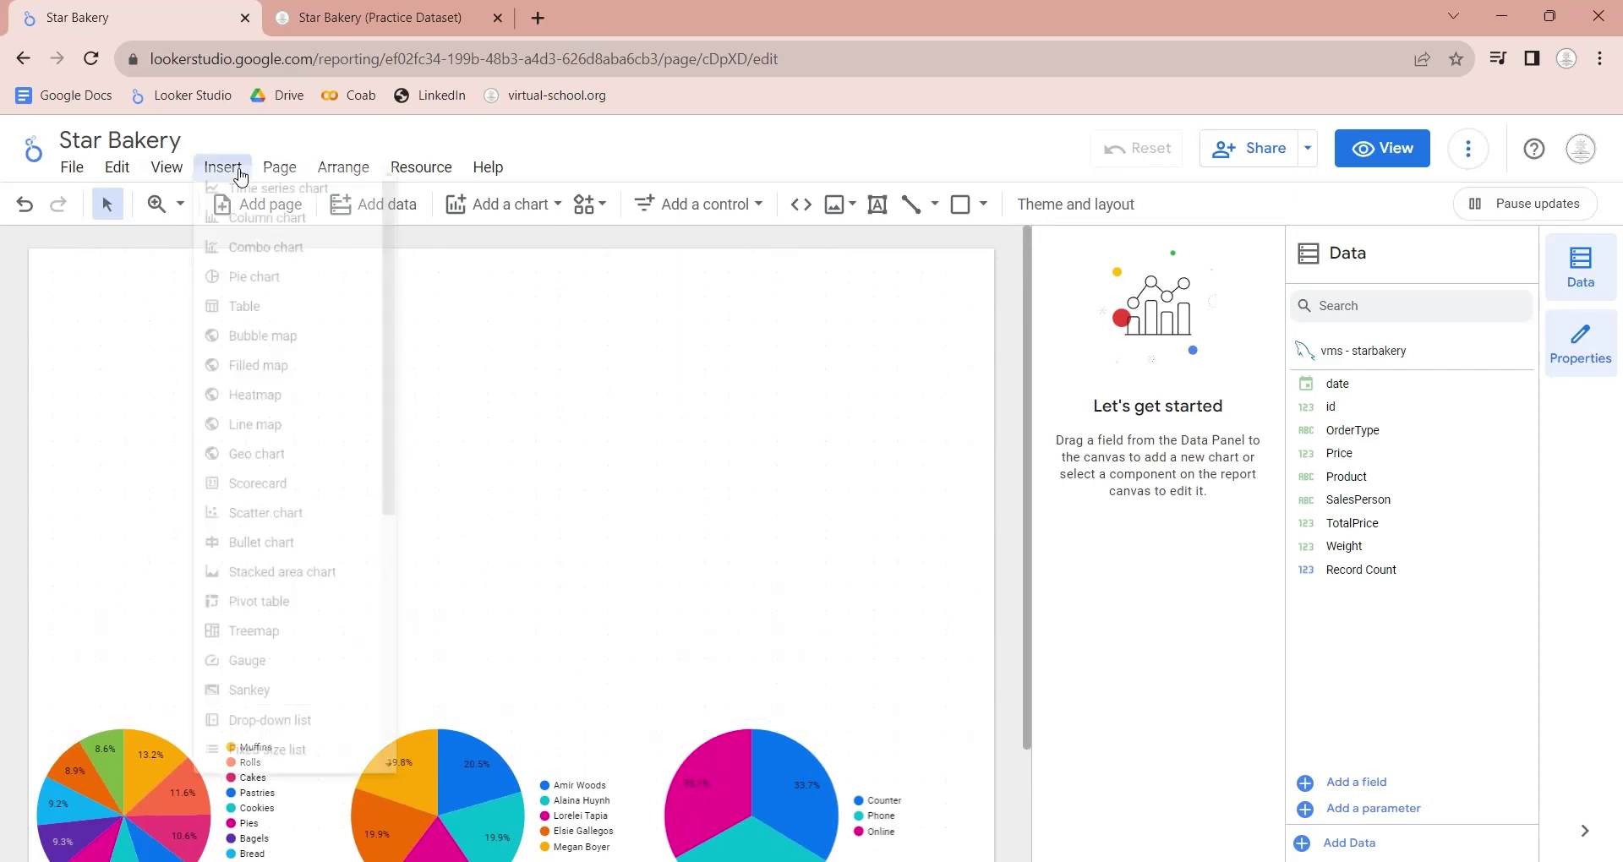
pyautogui.click(245, 259)
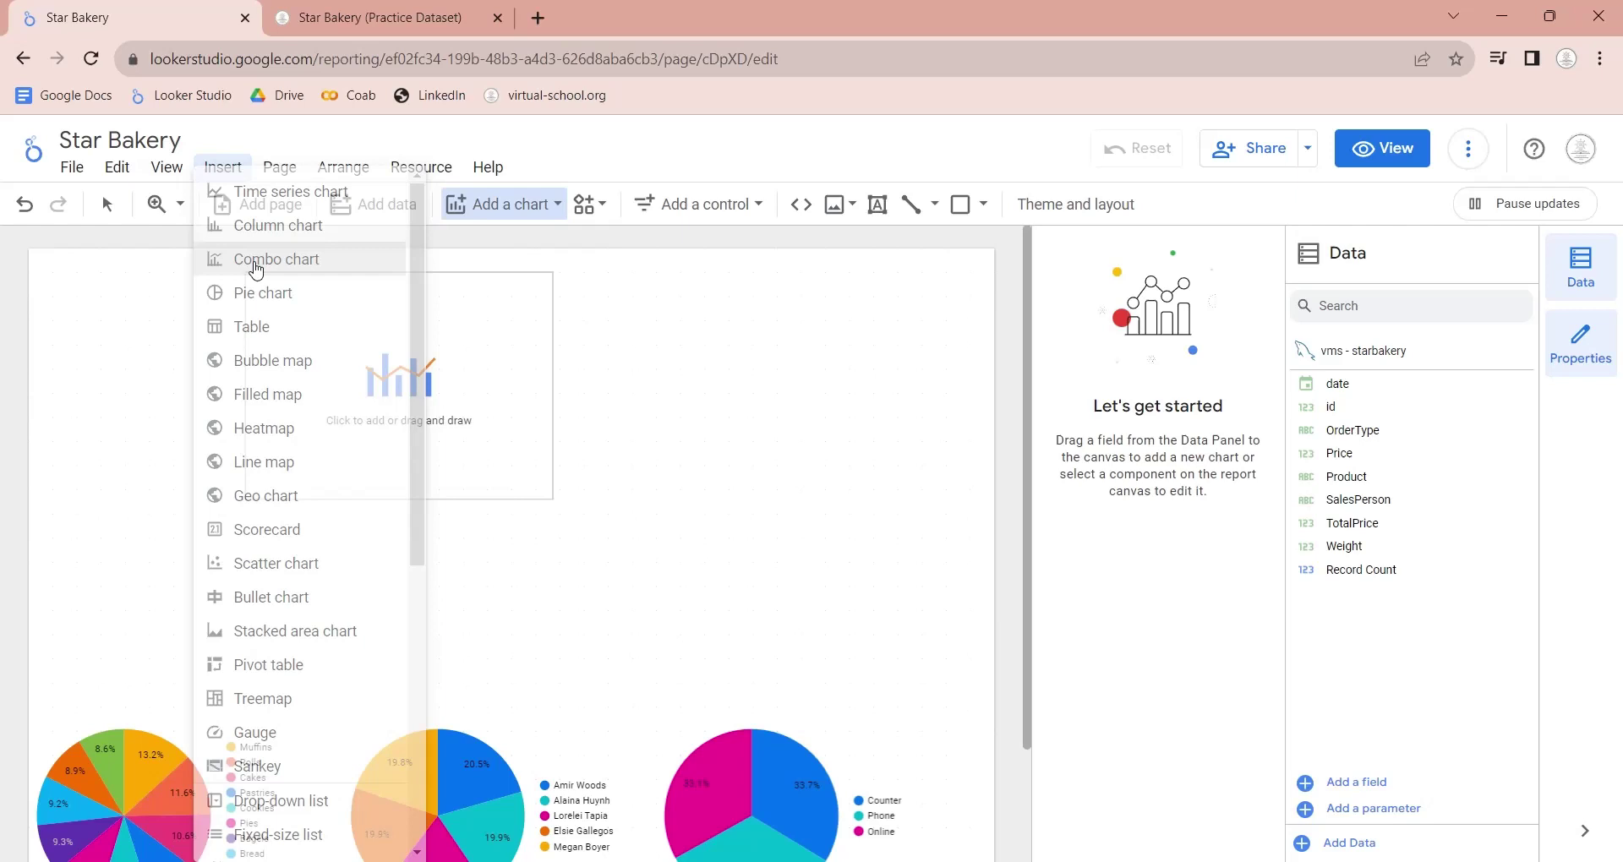
pyautogui.click(33, 330)
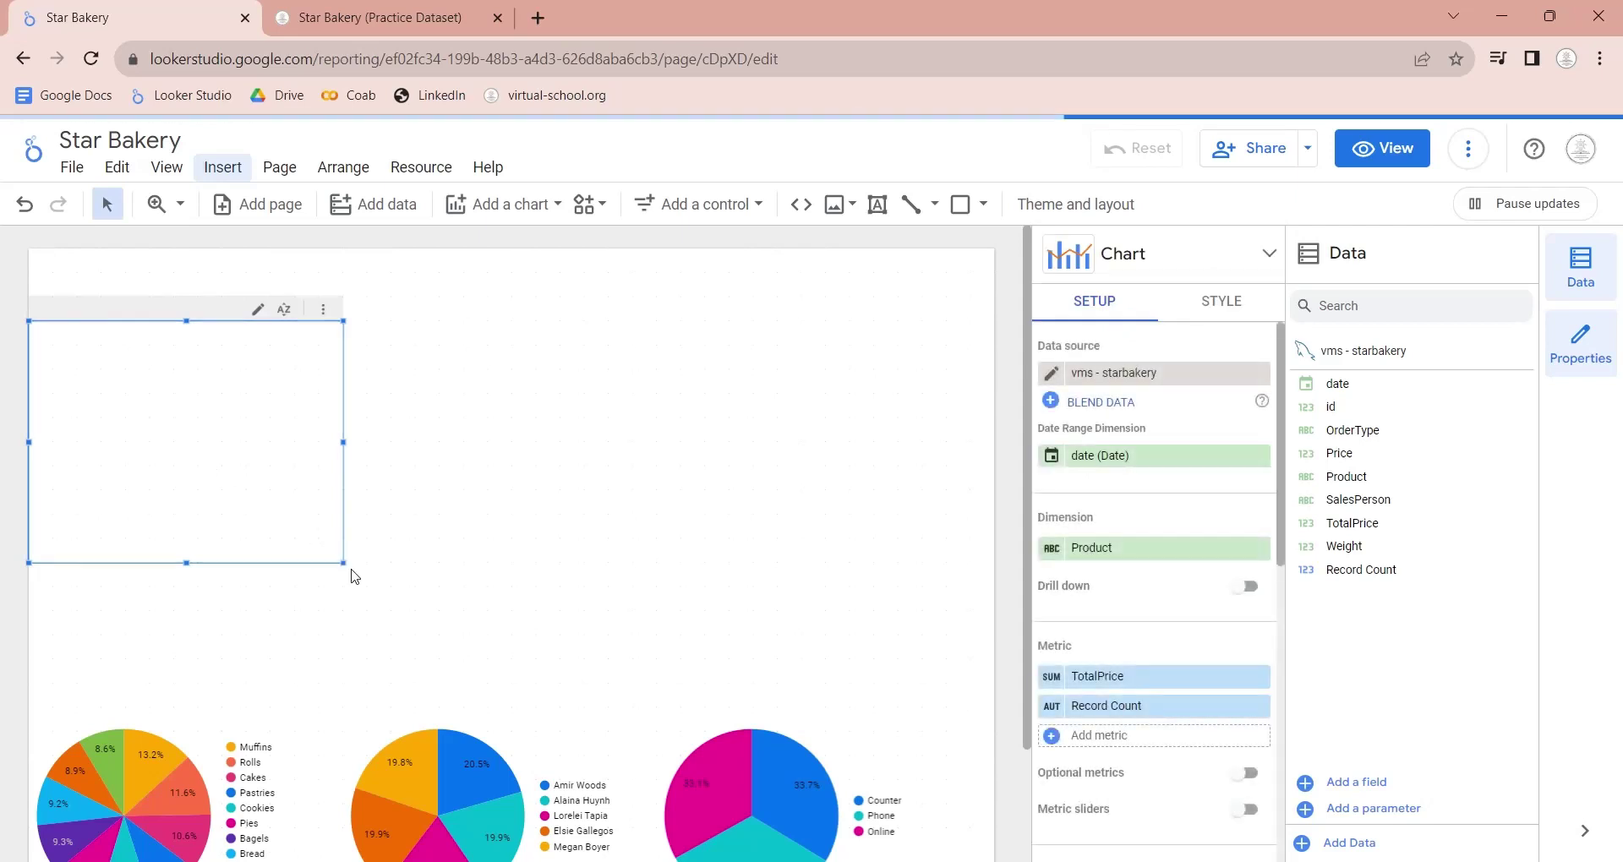
pyautogui.moveTo(343, 564); pyautogui.dragTo(554, 712)
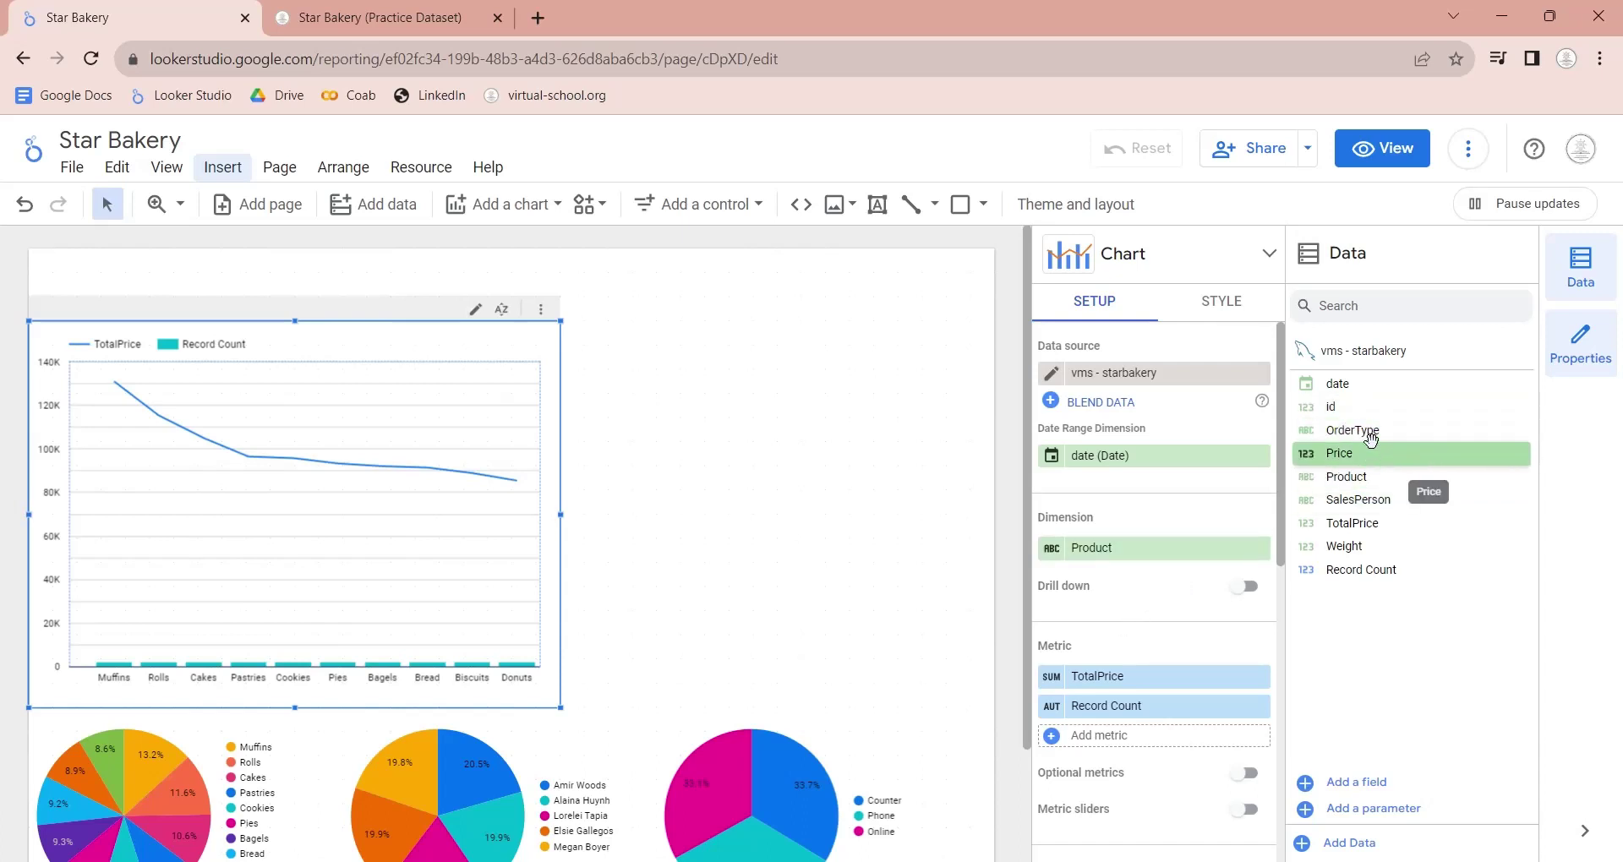
# Change the combo chart's dimension to date, grouped by Year Month
pyautogui.moveTo(1357, 382); pyautogui.dragTo(1114, 560)
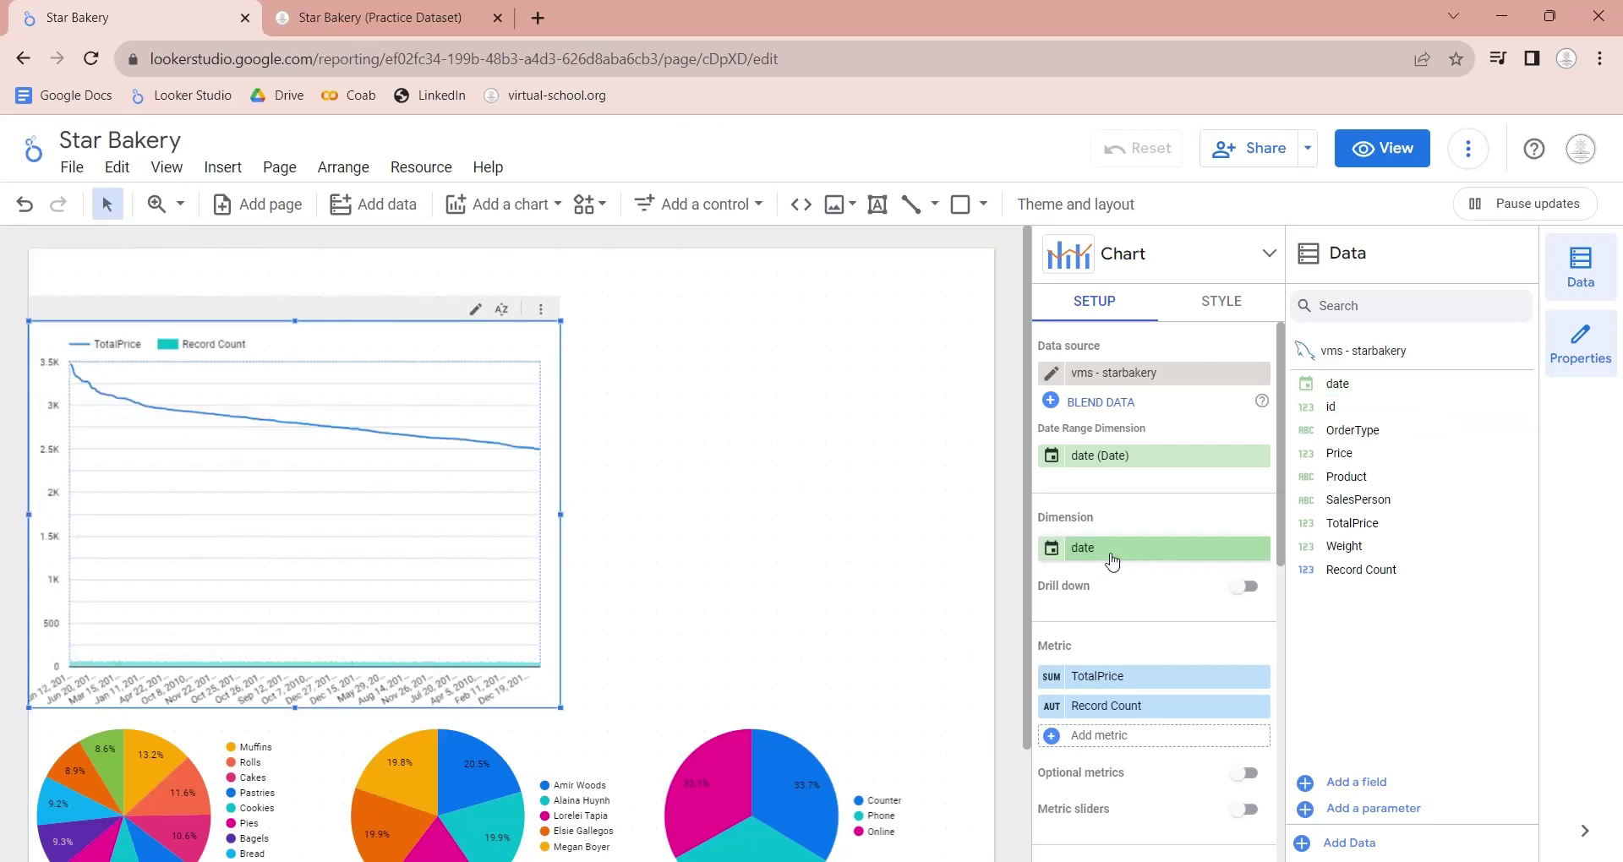
pyautogui.click(1159, 551)
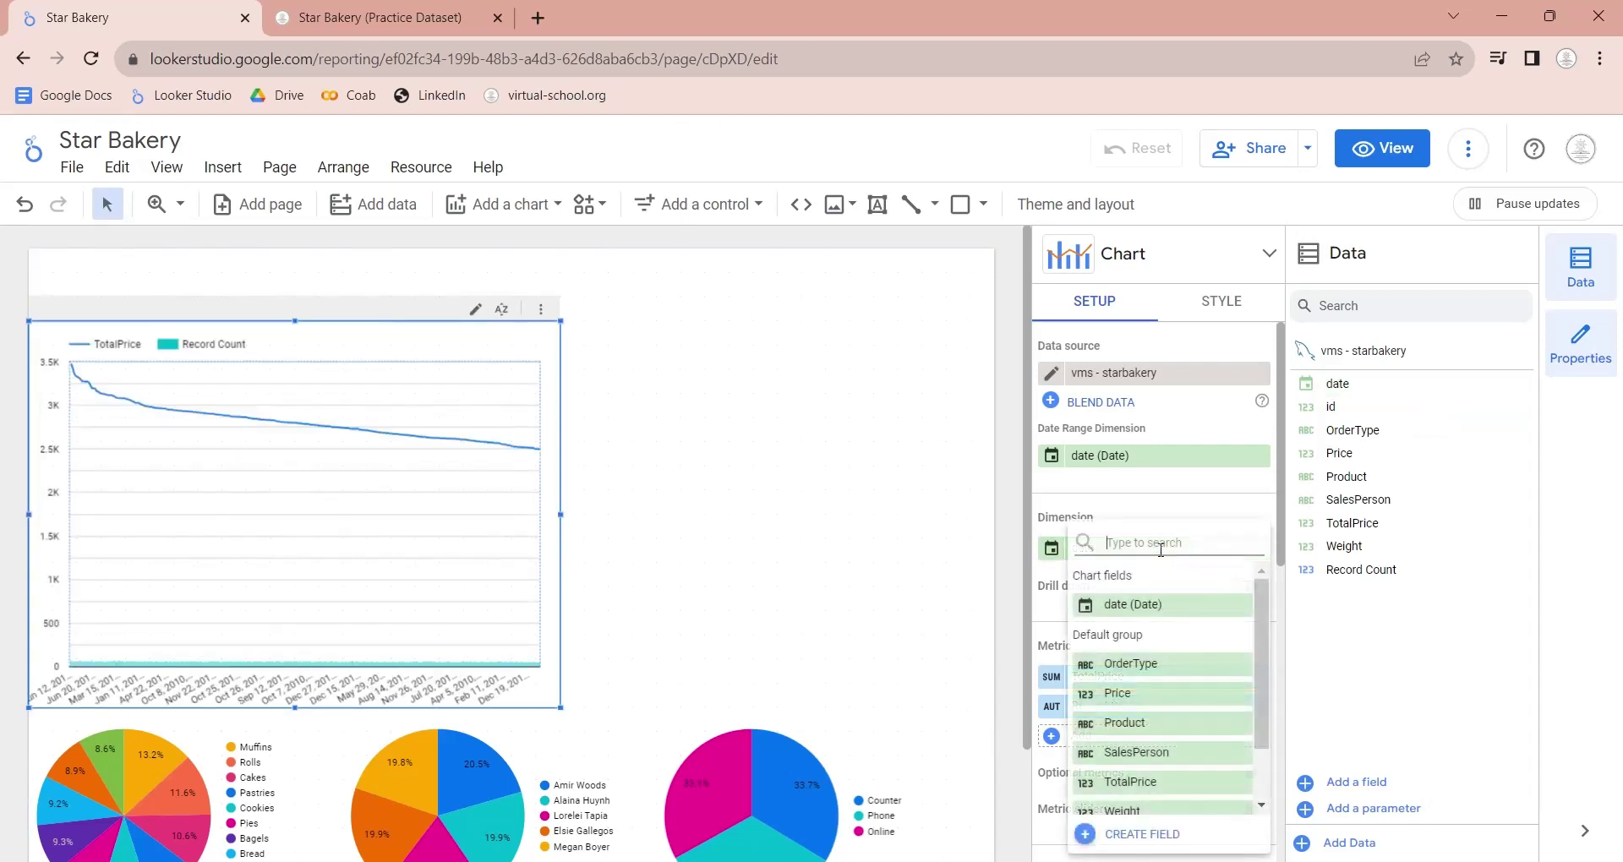
pyautogui.click(1057, 562)
pyautogui.click(1053, 549)
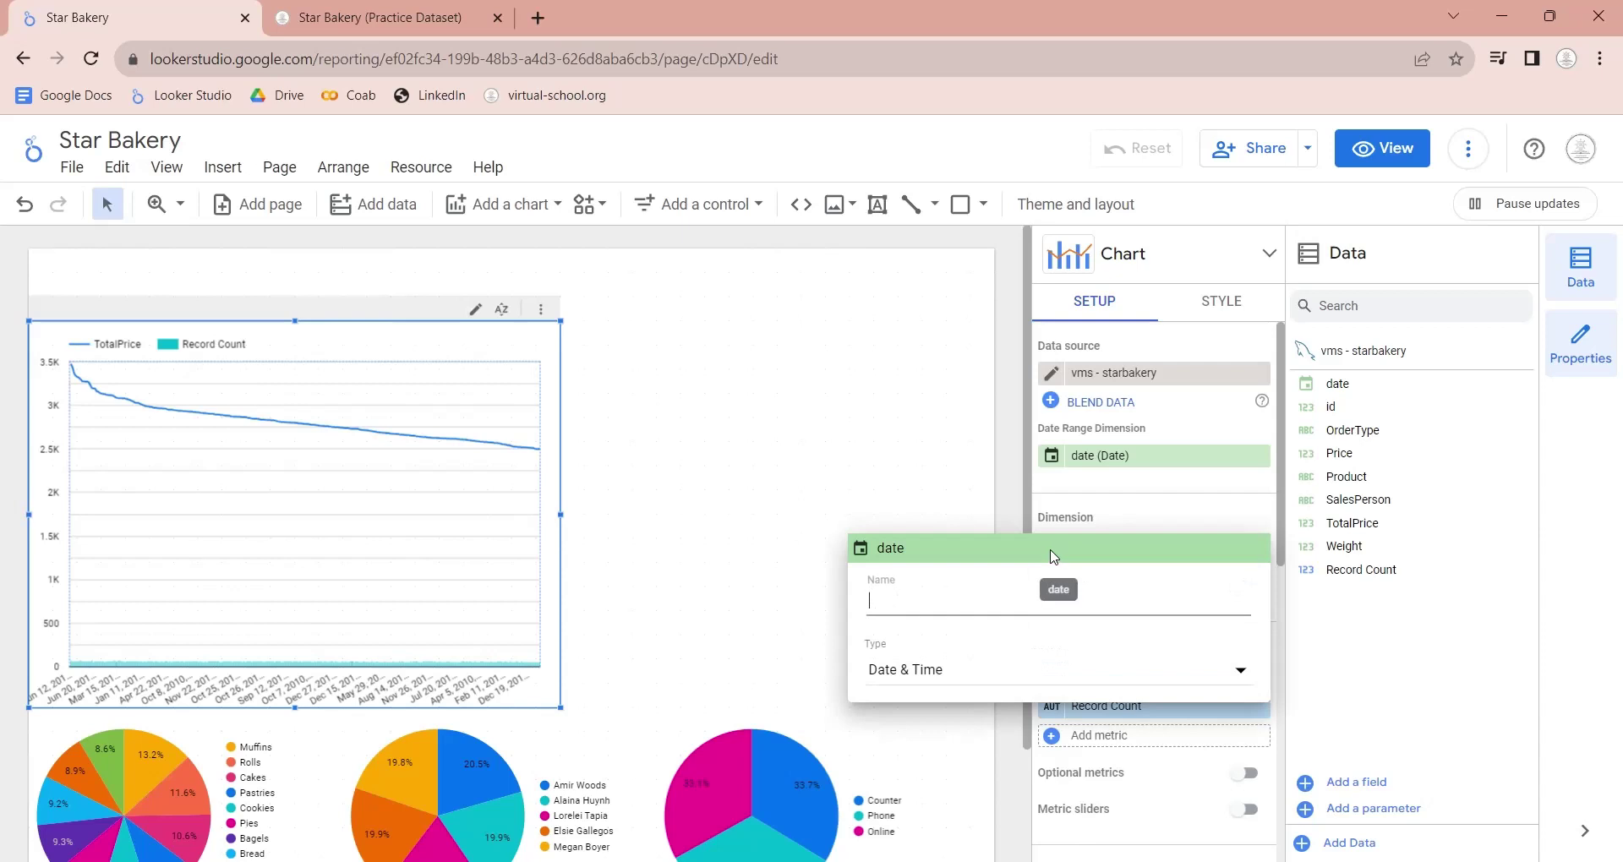
pyautogui.click(1019, 672)
pyautogui.moveTo(970, 685)
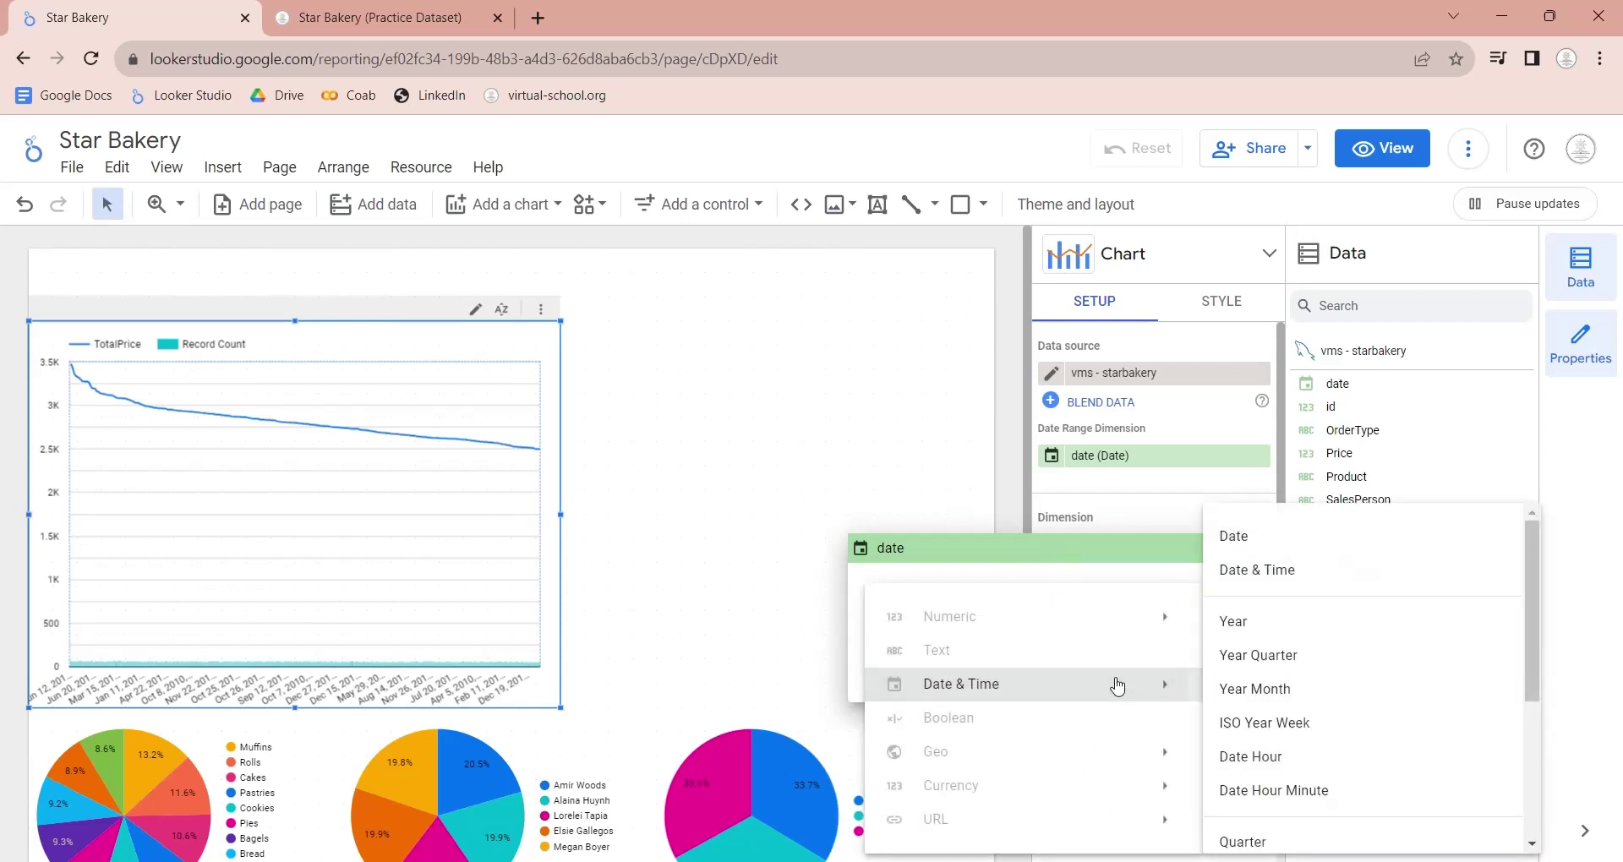
pyautogui.click(1260, 692)
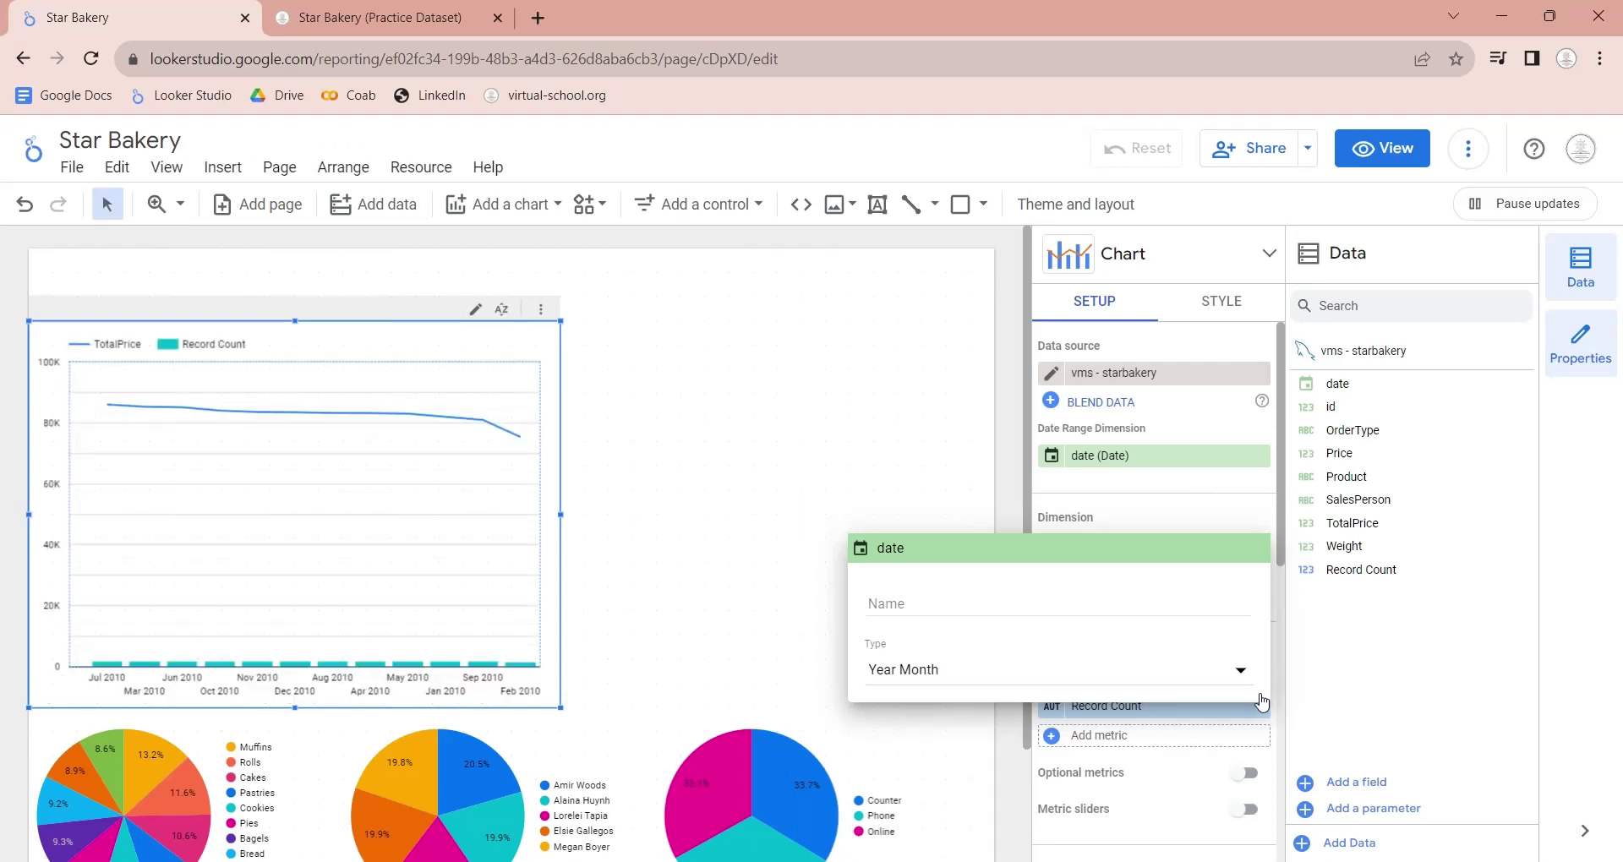
pyautogui.click(1255, 505)
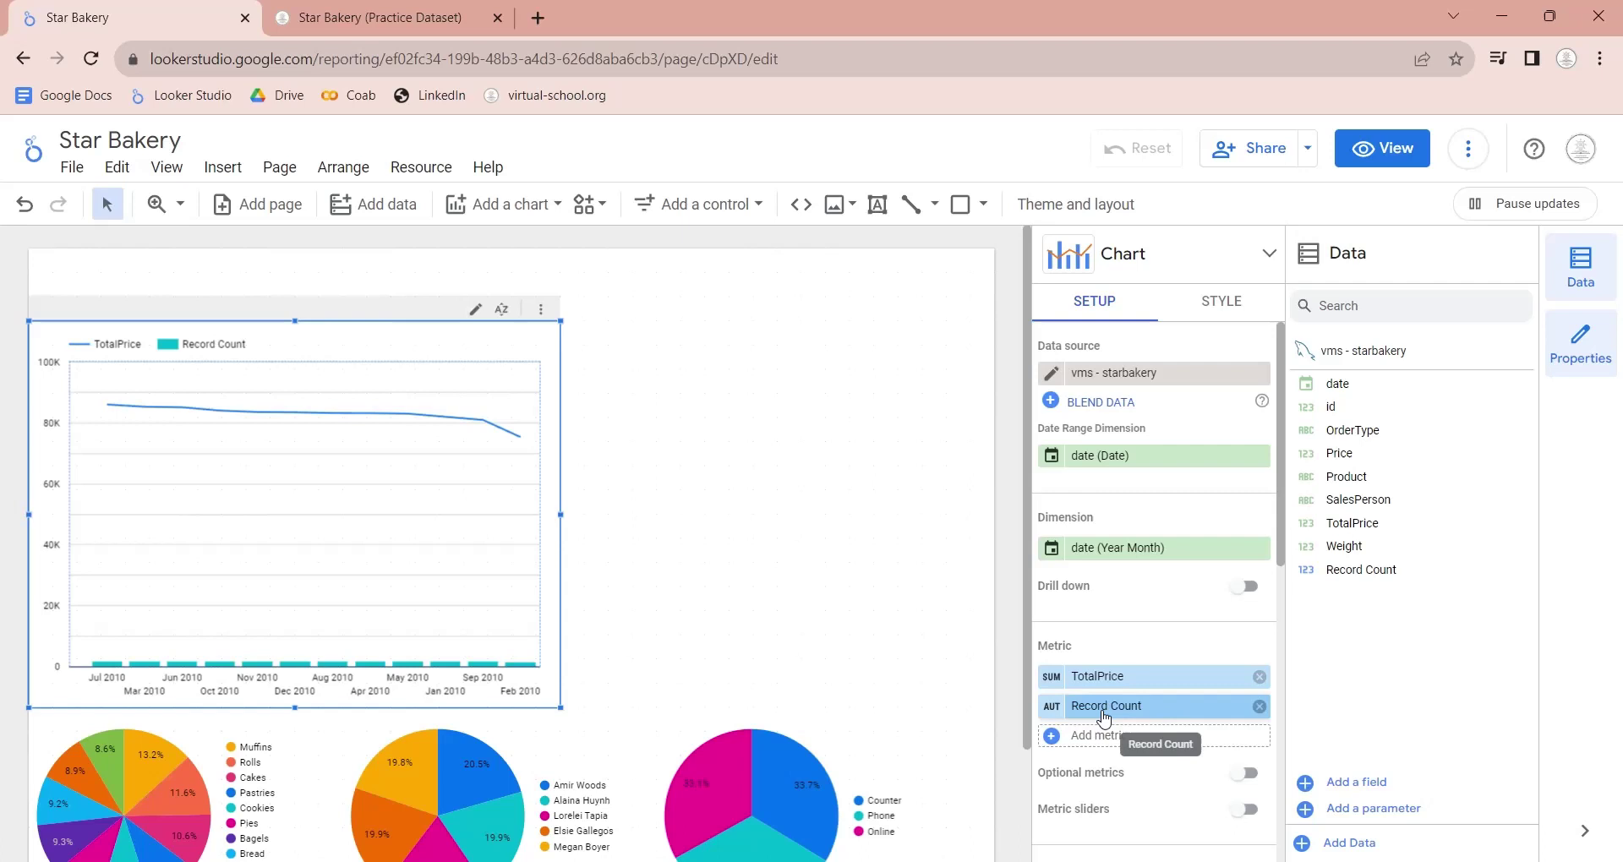
# Replace the Record Count metric with Weight, with TotalPrice ordered before Weight
pyautogui.click(1259, 707)
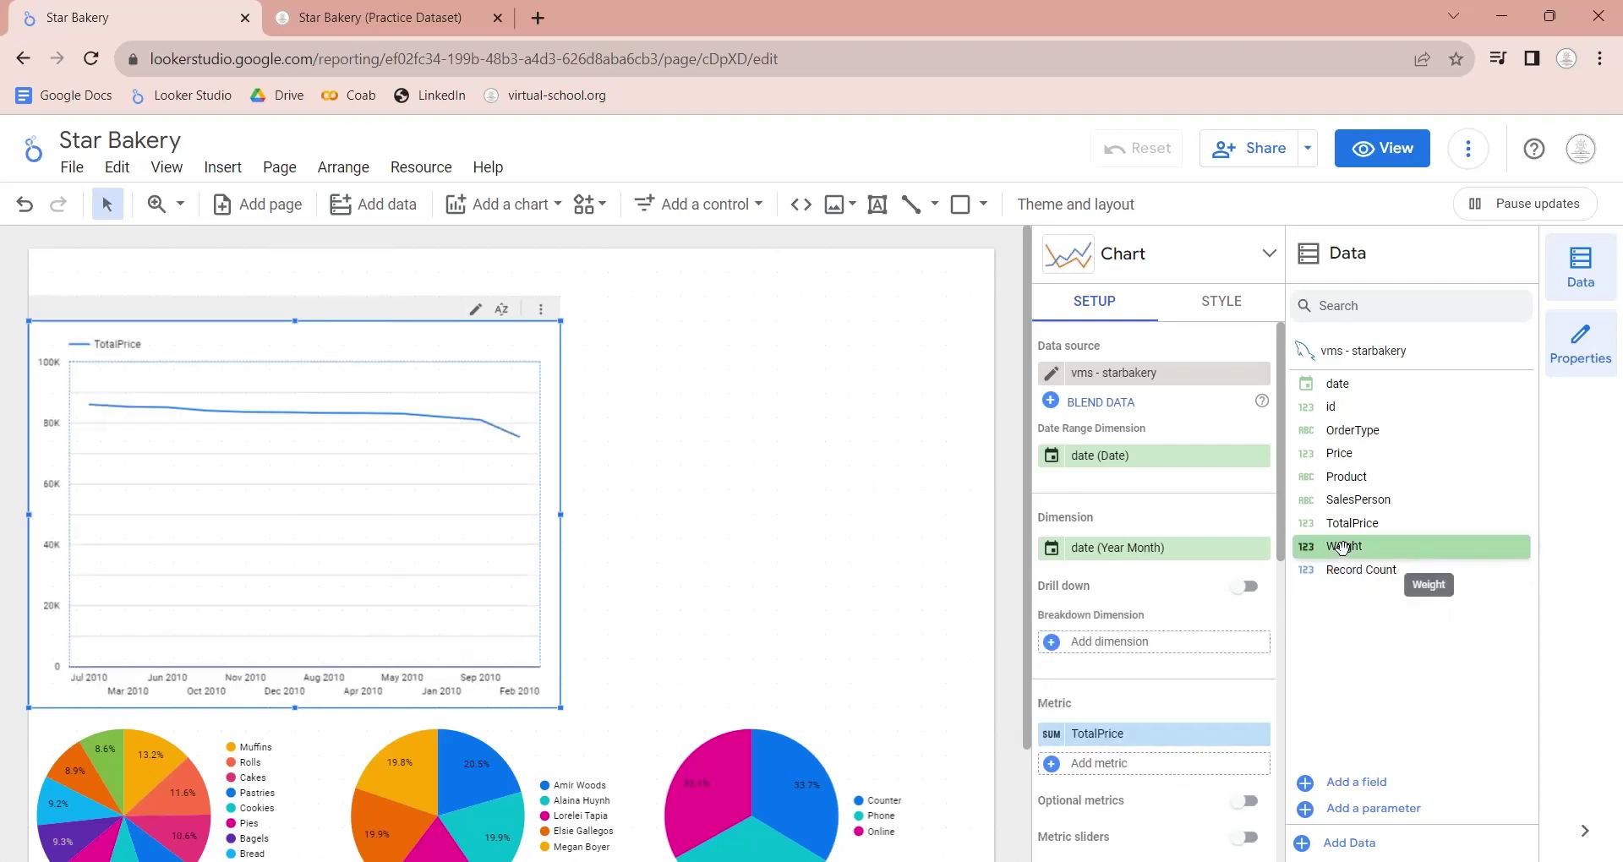
pyautogui.moveTo(1343, 548); pyautogui.dragTo(1118, 736)
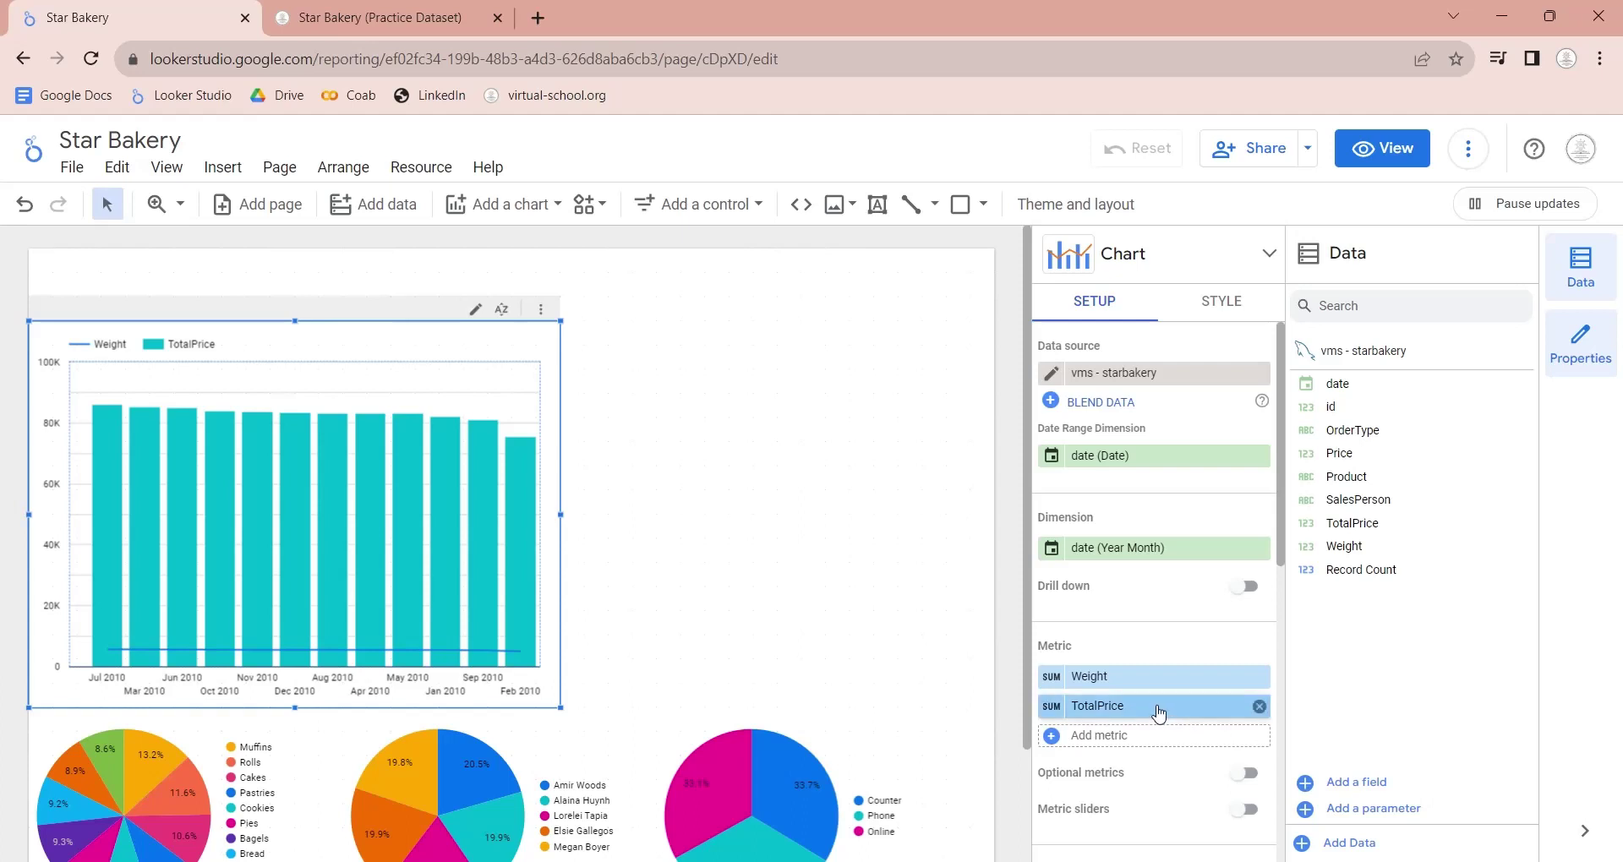
pyautogui.moveTo(1156, 709); pyautogui.dragTo(1160, 678)
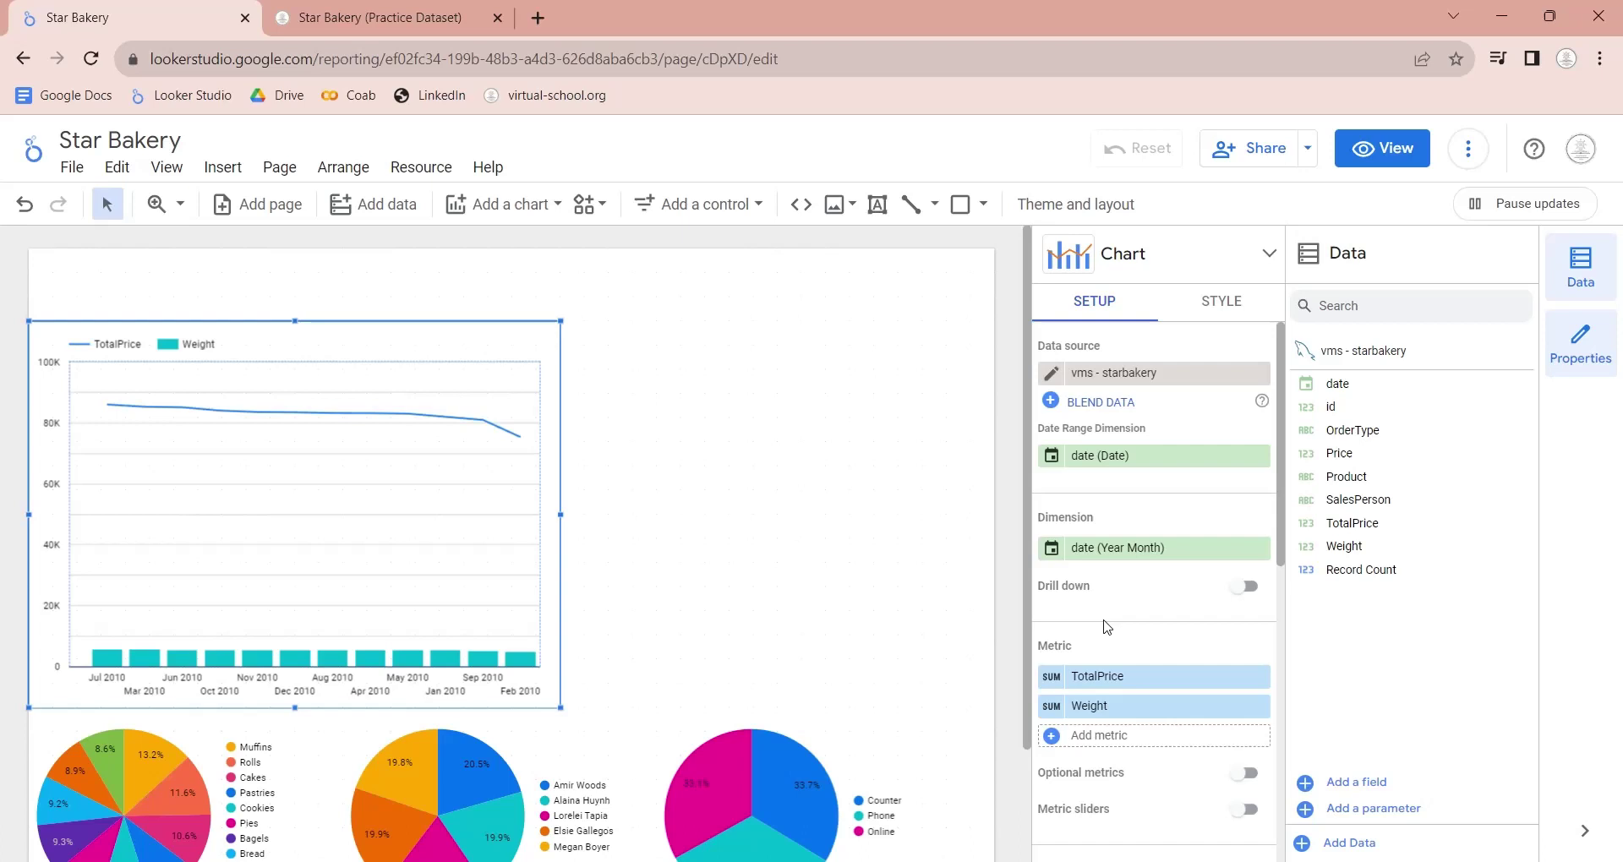
# In the style settings, put Series #2 (Weight) on the right-hand axis
pyautogui.click(1217, 308)
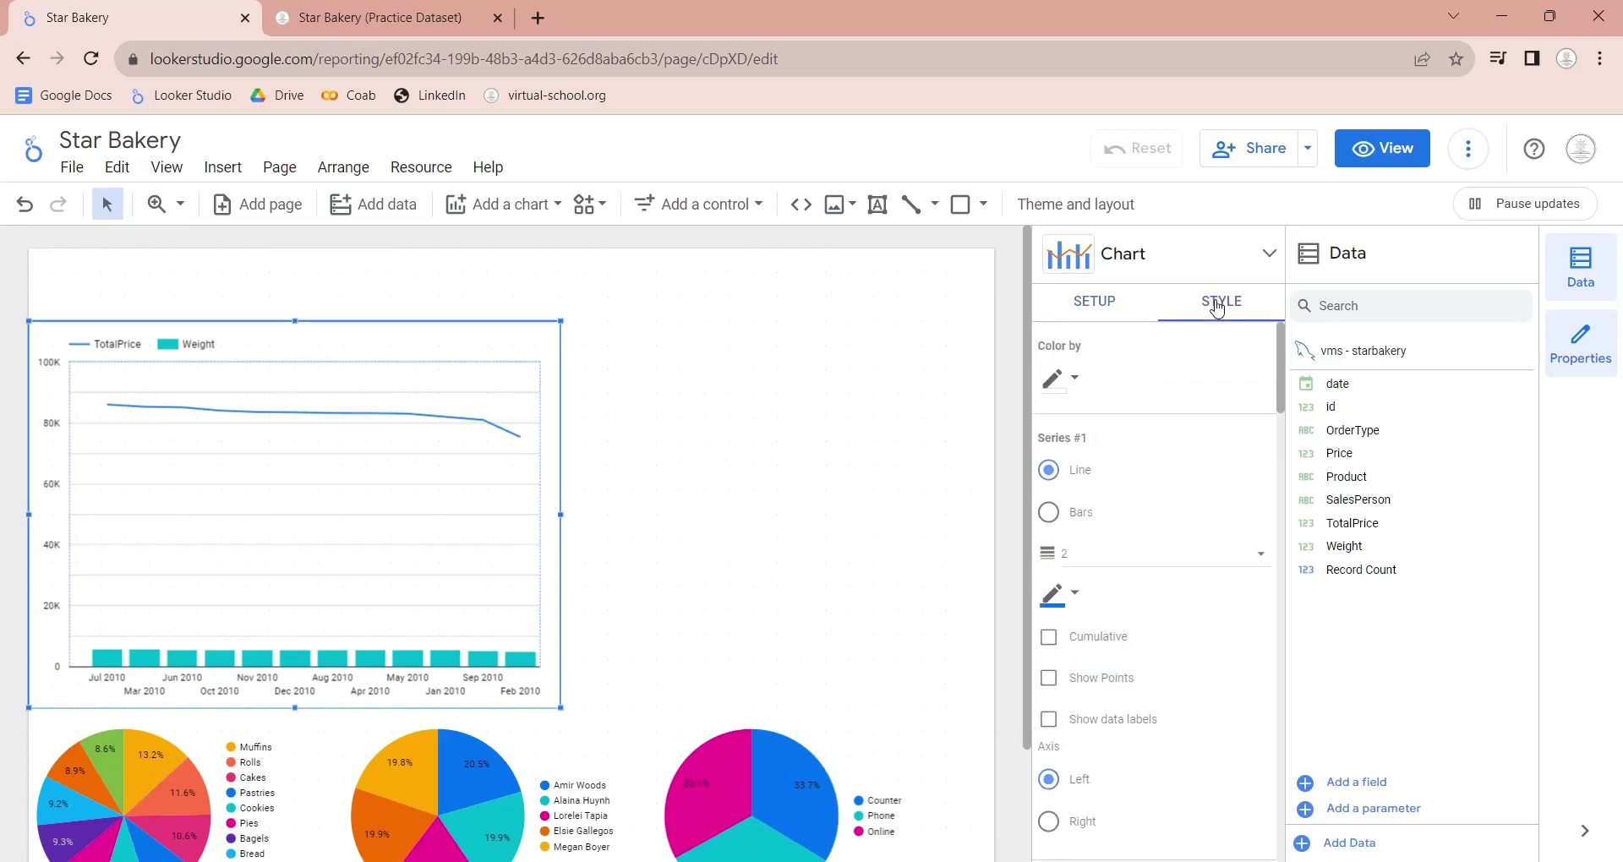
pyautogui.scroll(-6, 1243, 615)
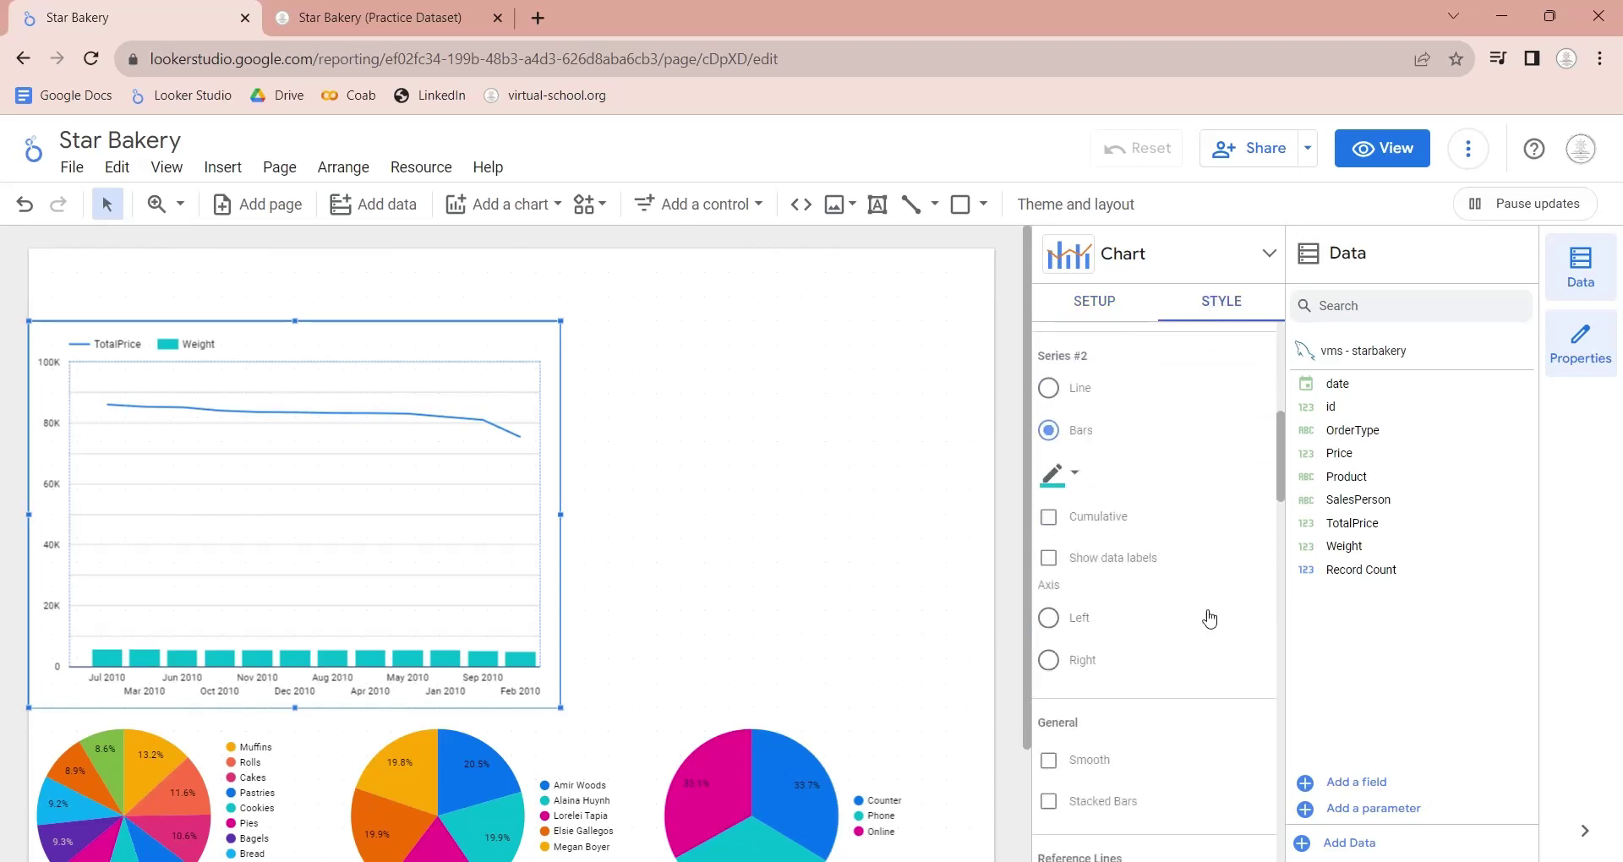
pyautogui.click(1052, 662)
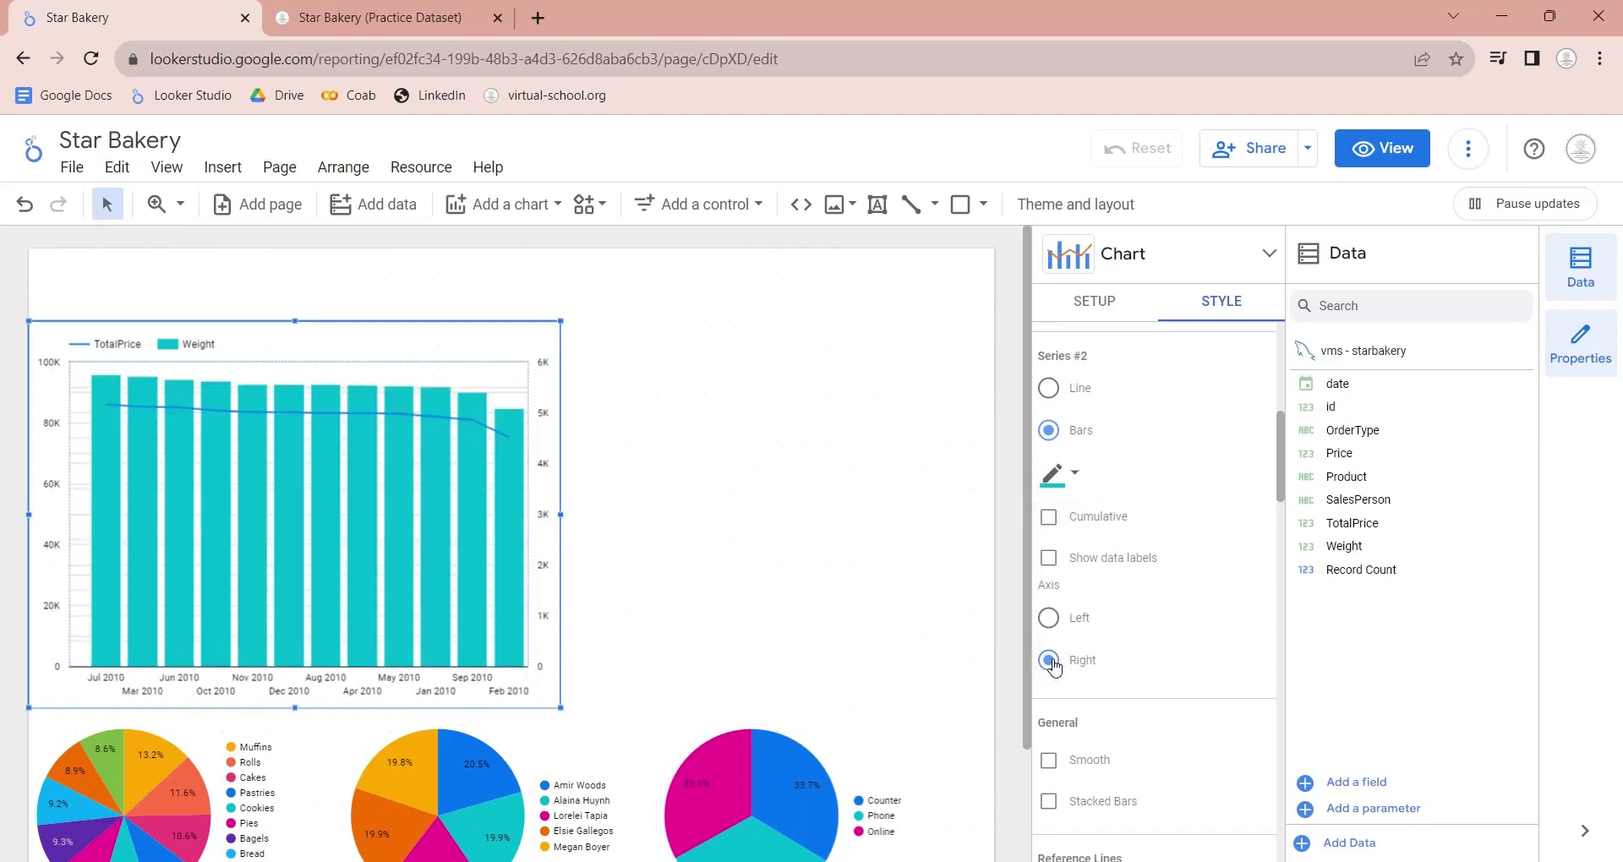
pyautogui.click(759, 616)
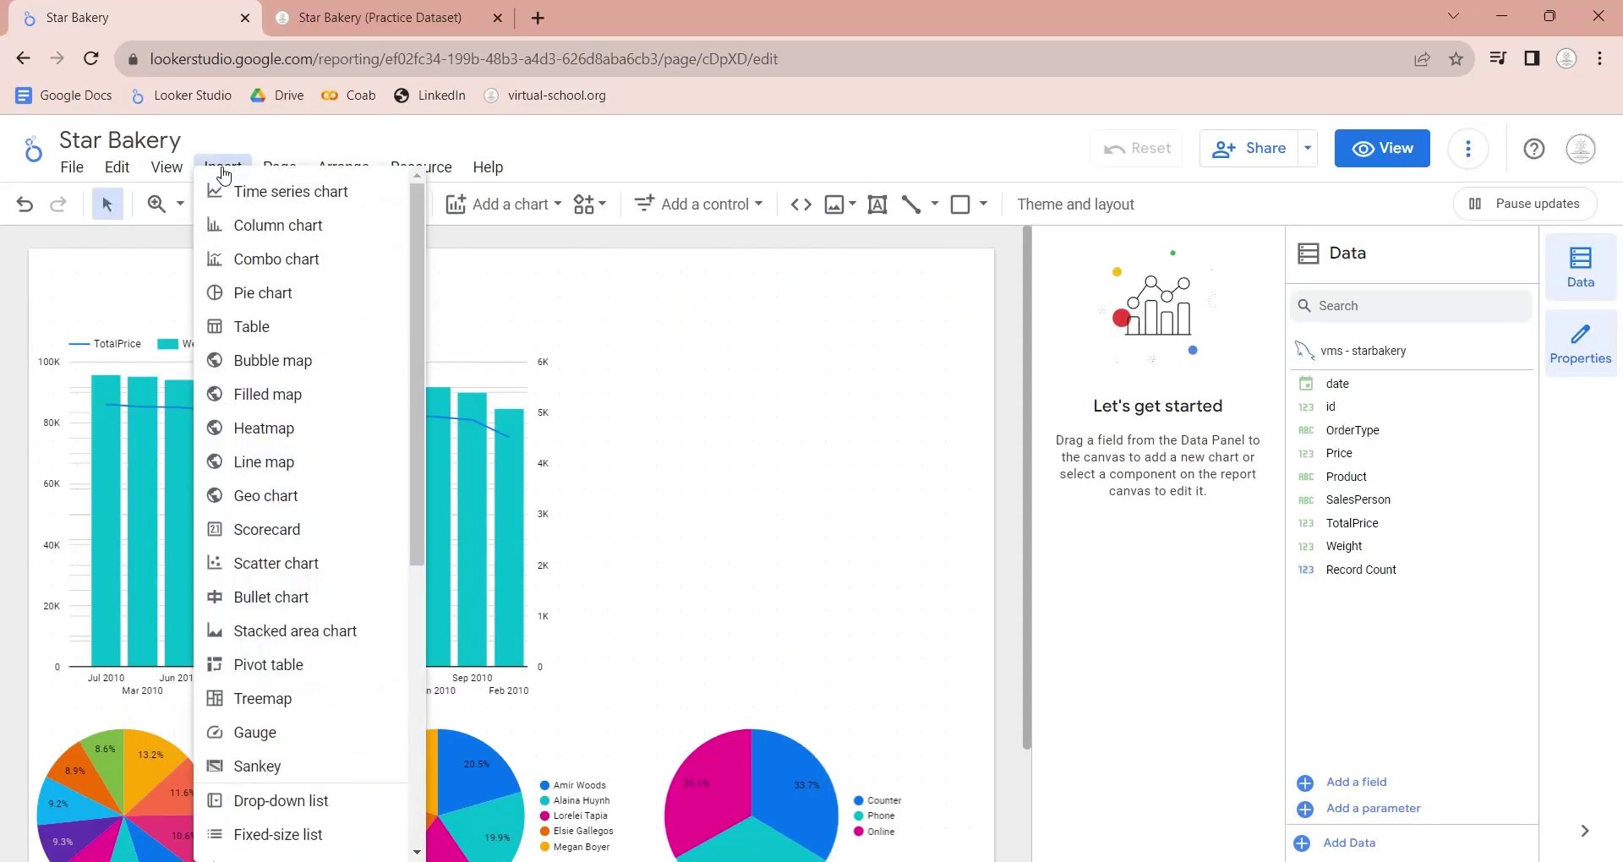
# Insert a scatter chart right of the combo chart and make it taller and wider
pyautogui.click(262, 563)
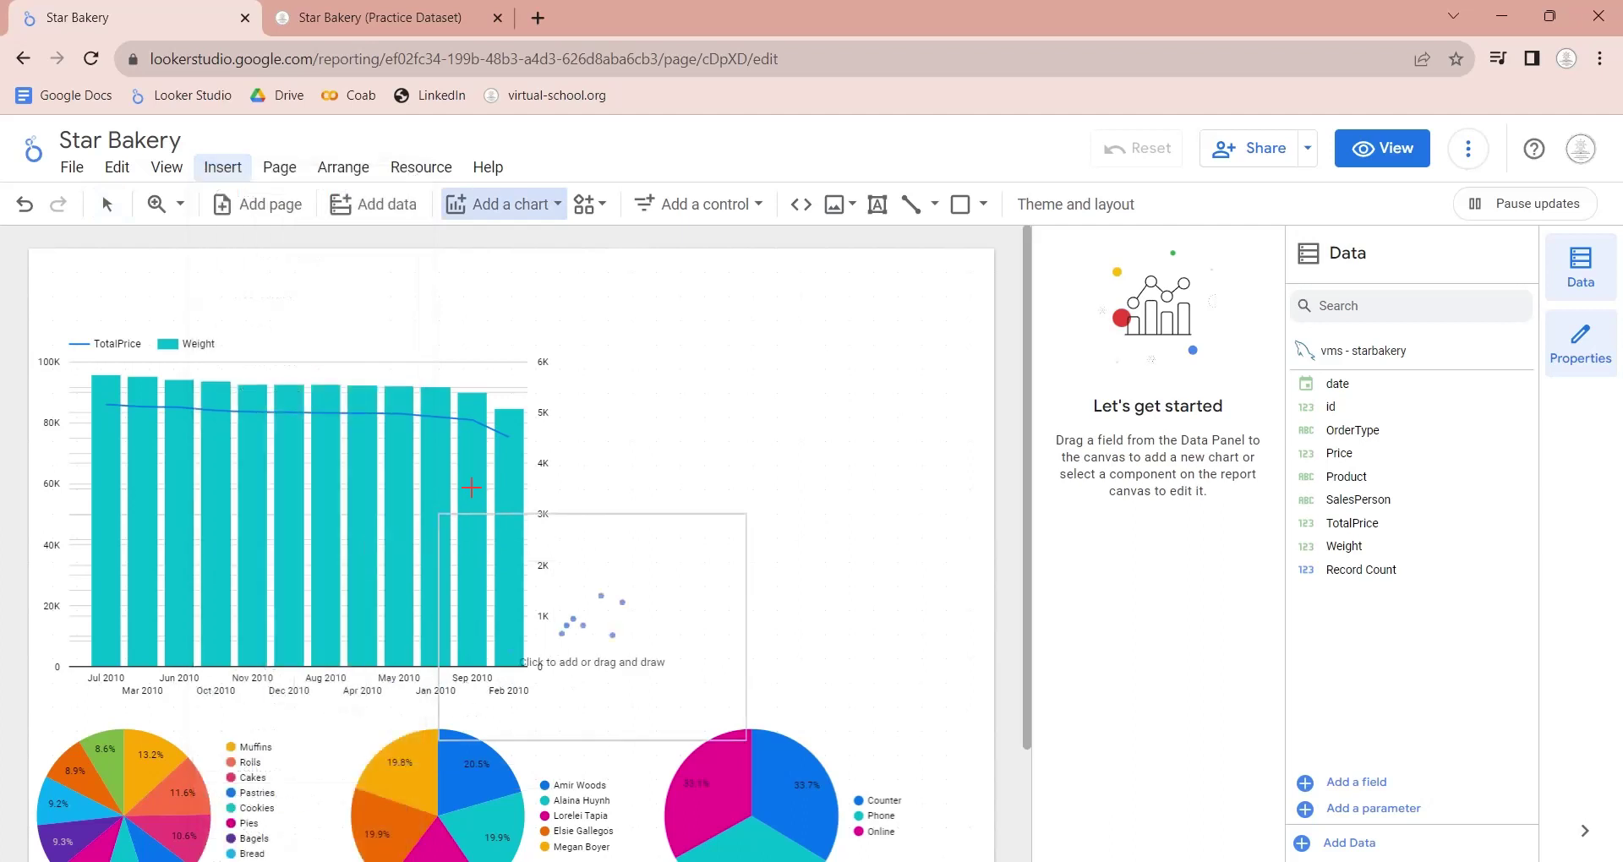
pyautogui.click(555, 331)
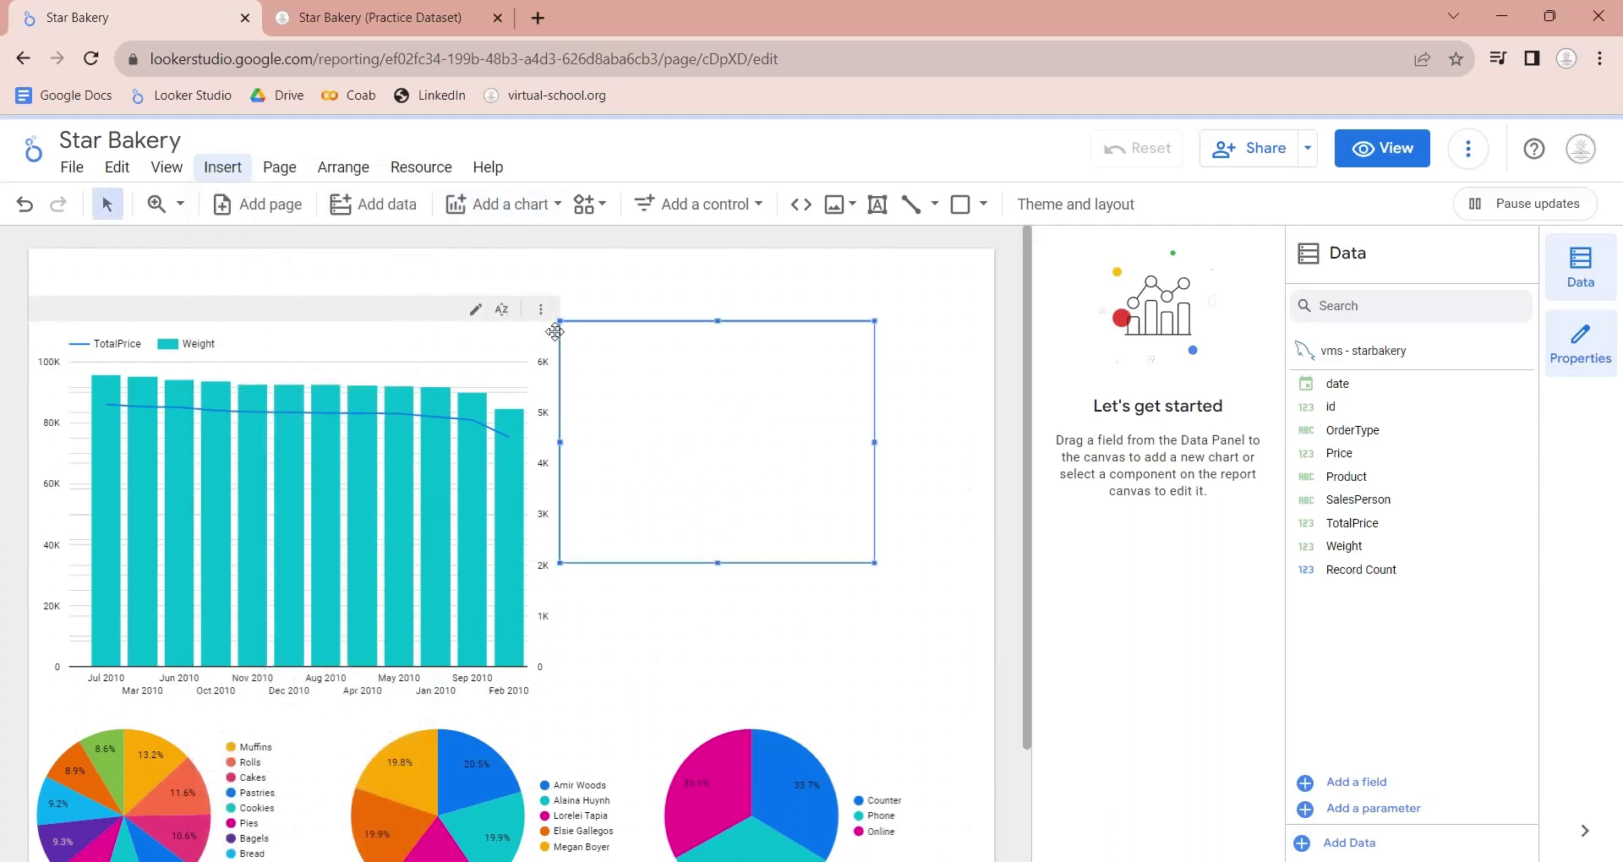
pyautogui.moveTo(718, 563); pyautogui.dragTo(717, 717)
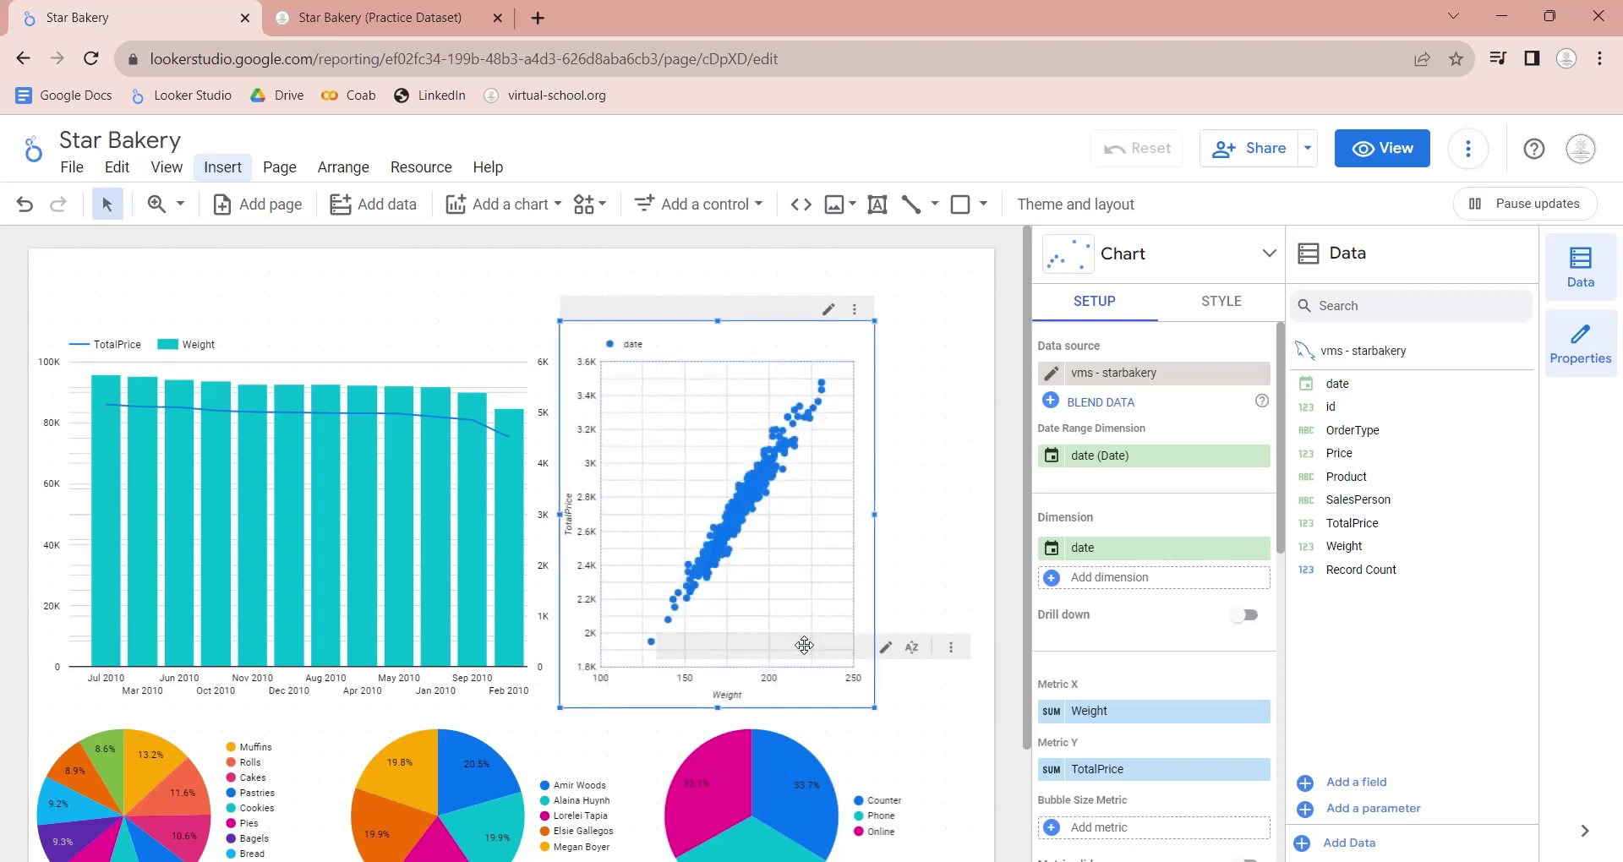
pyautogui.moveTo(867, 519); pyautogui.dragTo(971, 523)
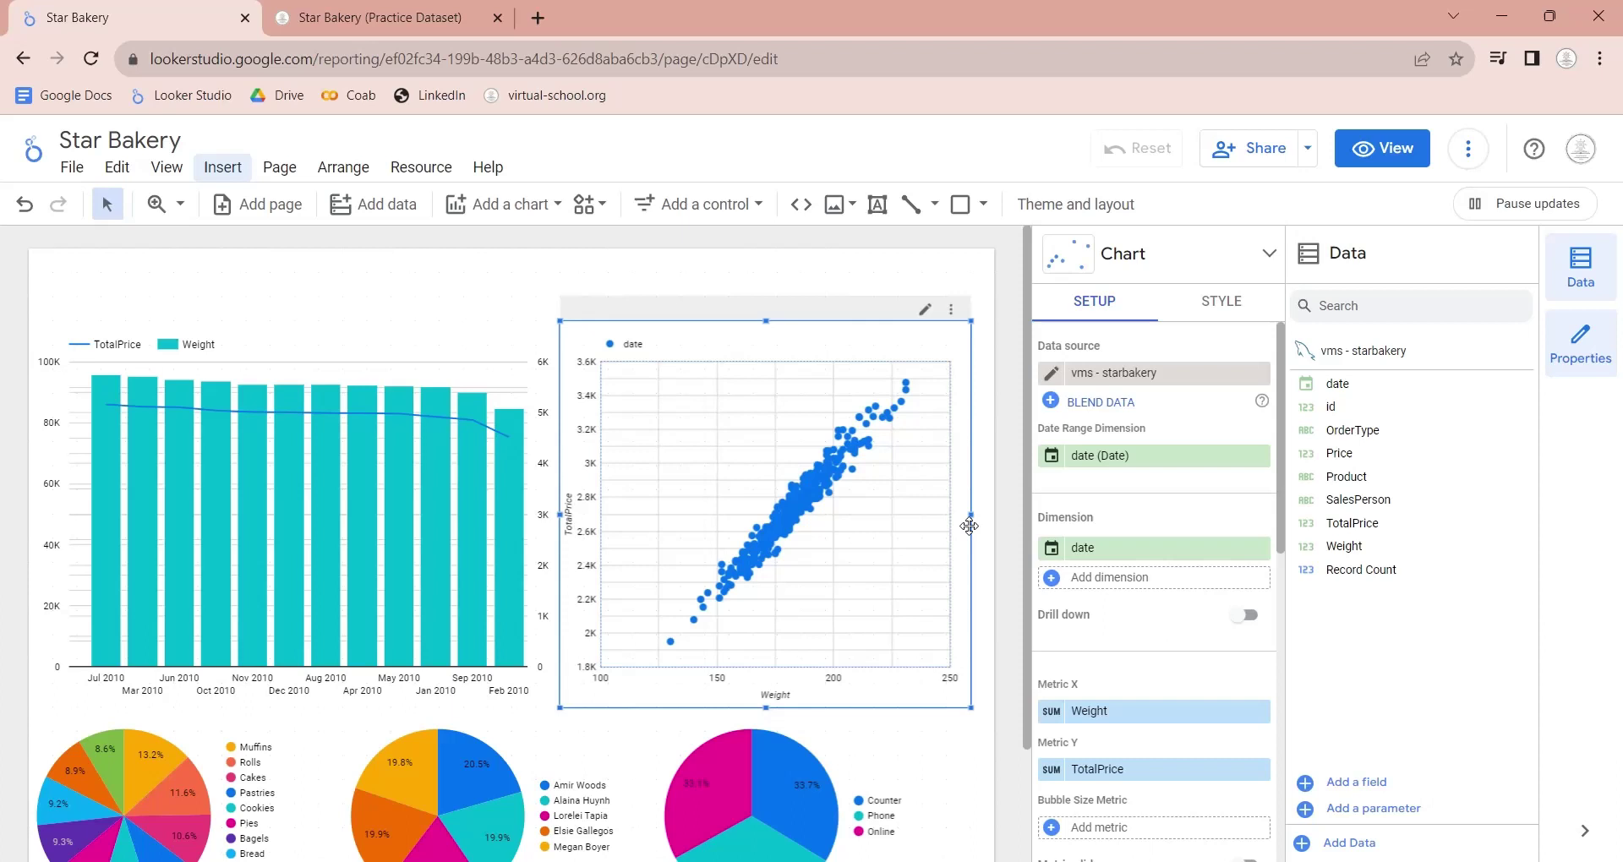
pyautogui.moveTo(903, 410)
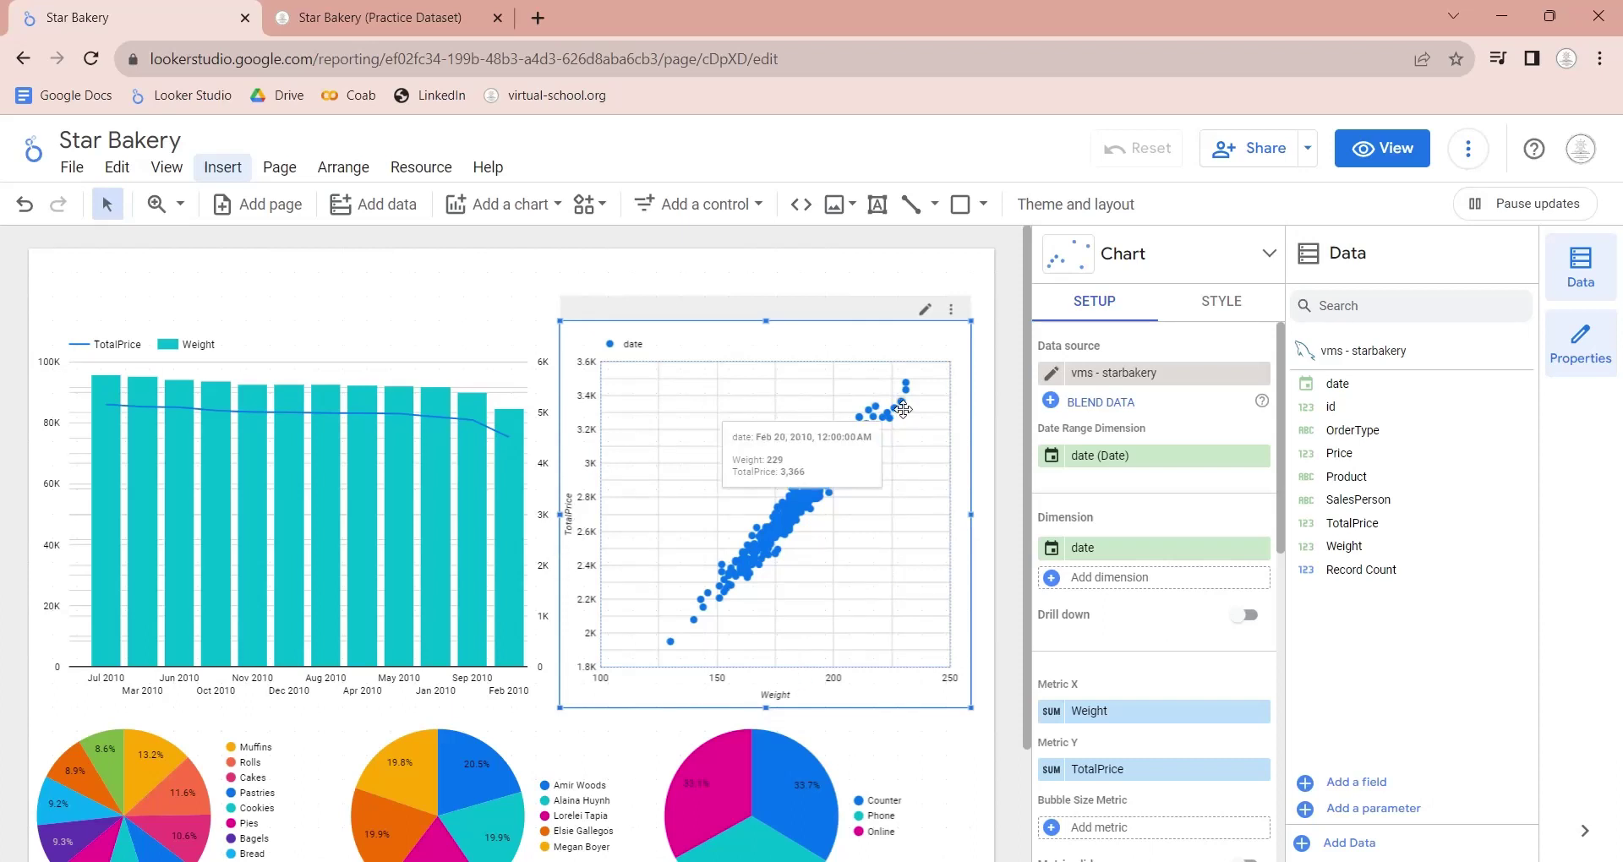
pyautogui.click(453, 259)
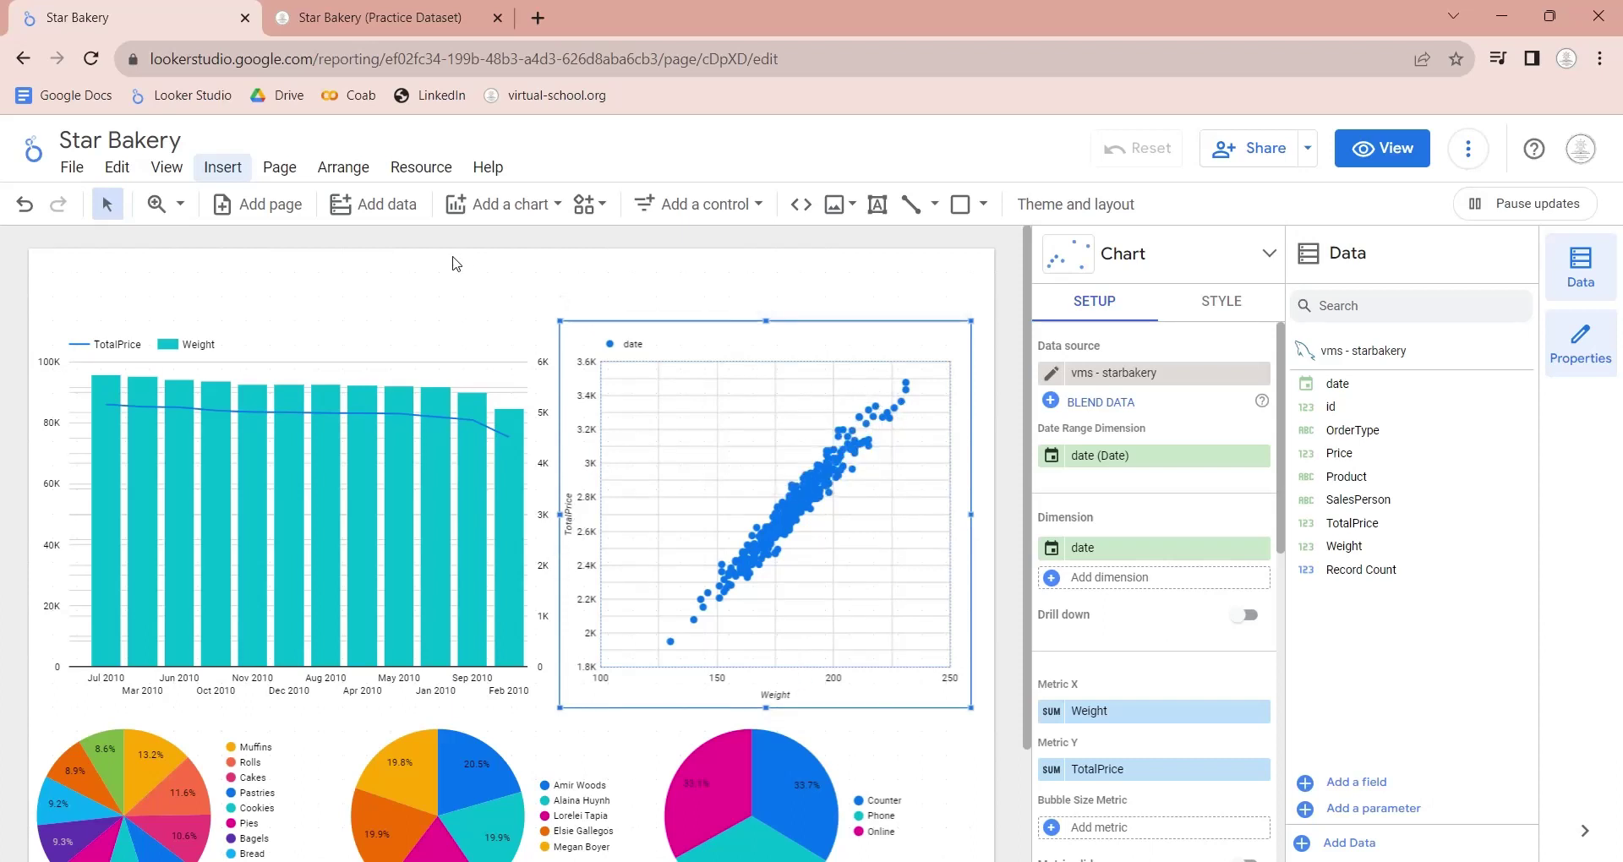
# Draw a slim text box across the report top and type 'Star Bakery Sales'
pyautogui.click(215, 178)
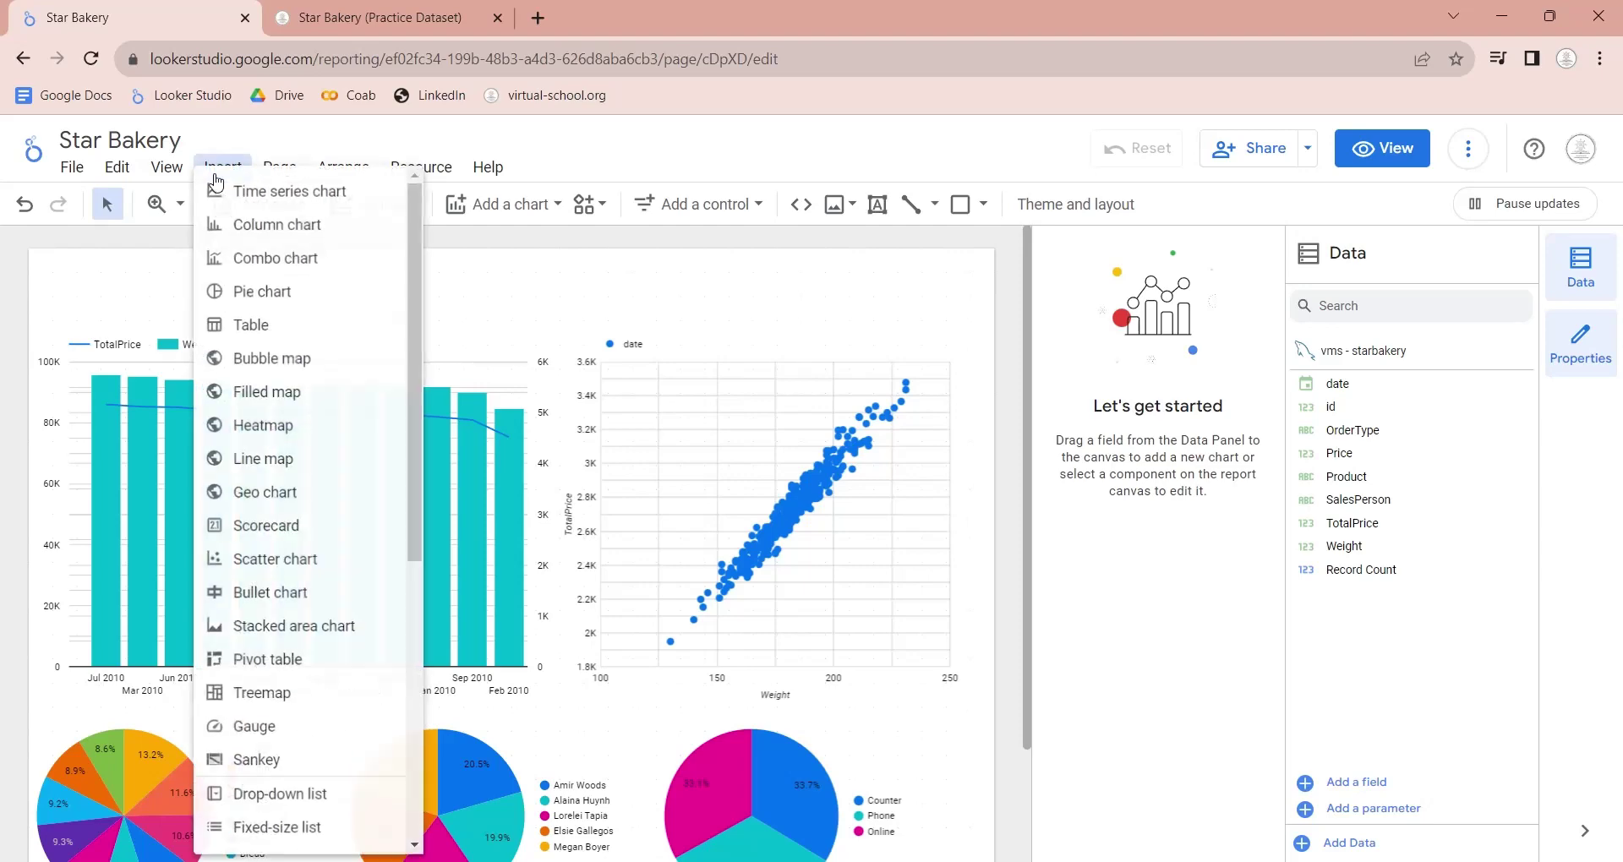
pyautogui.scroll(-5, 333, 568)
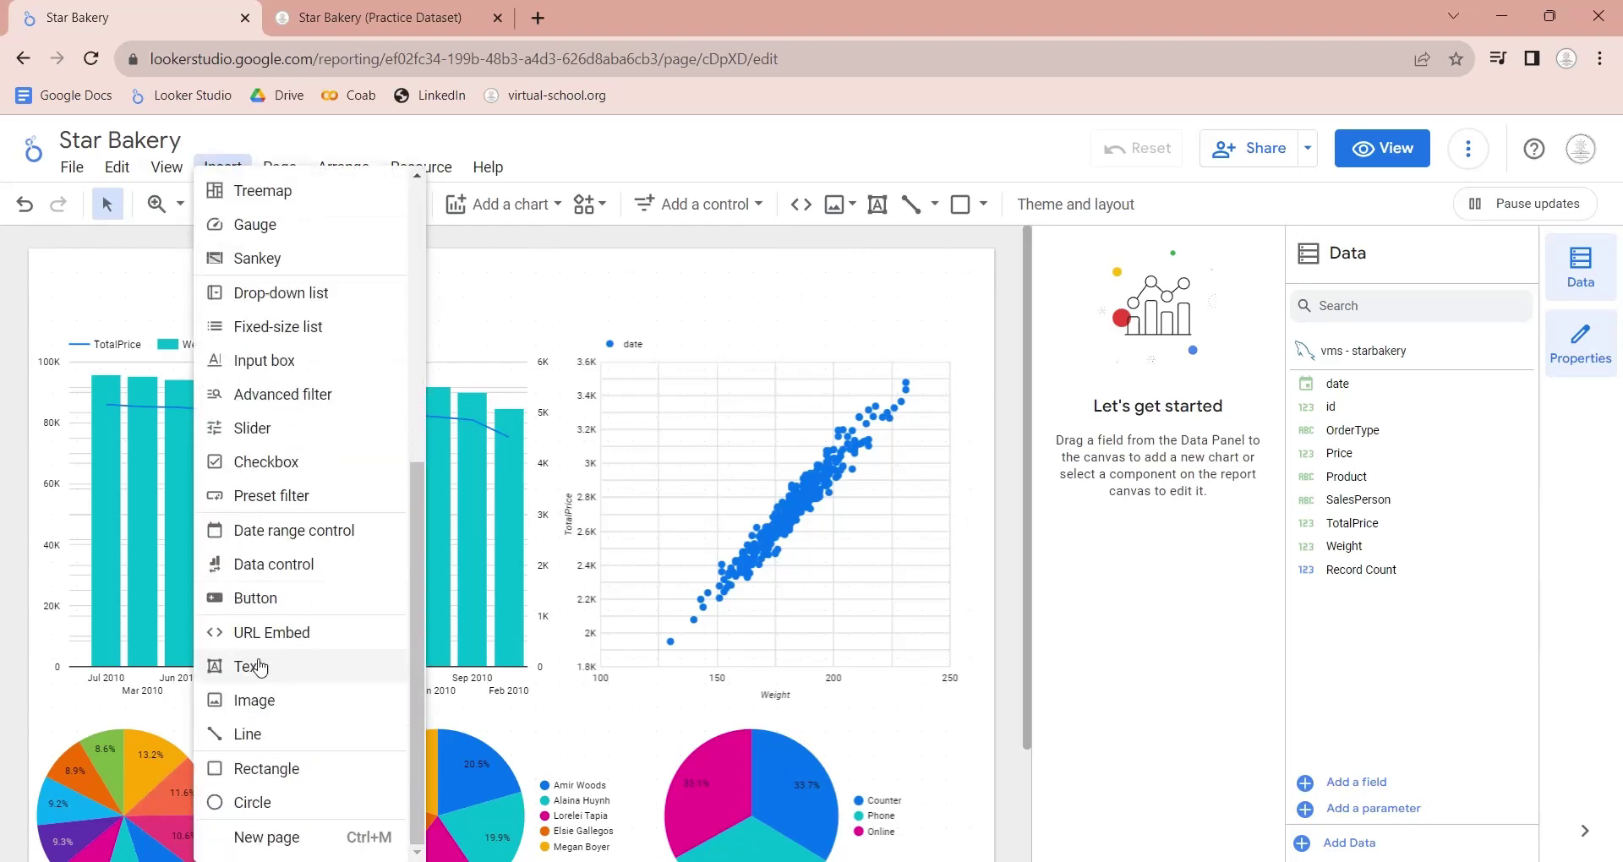
pyautogui.click(254, 666)
pyautogui.moveTo(30, 252); pyautogui.dragTo(986, 337)
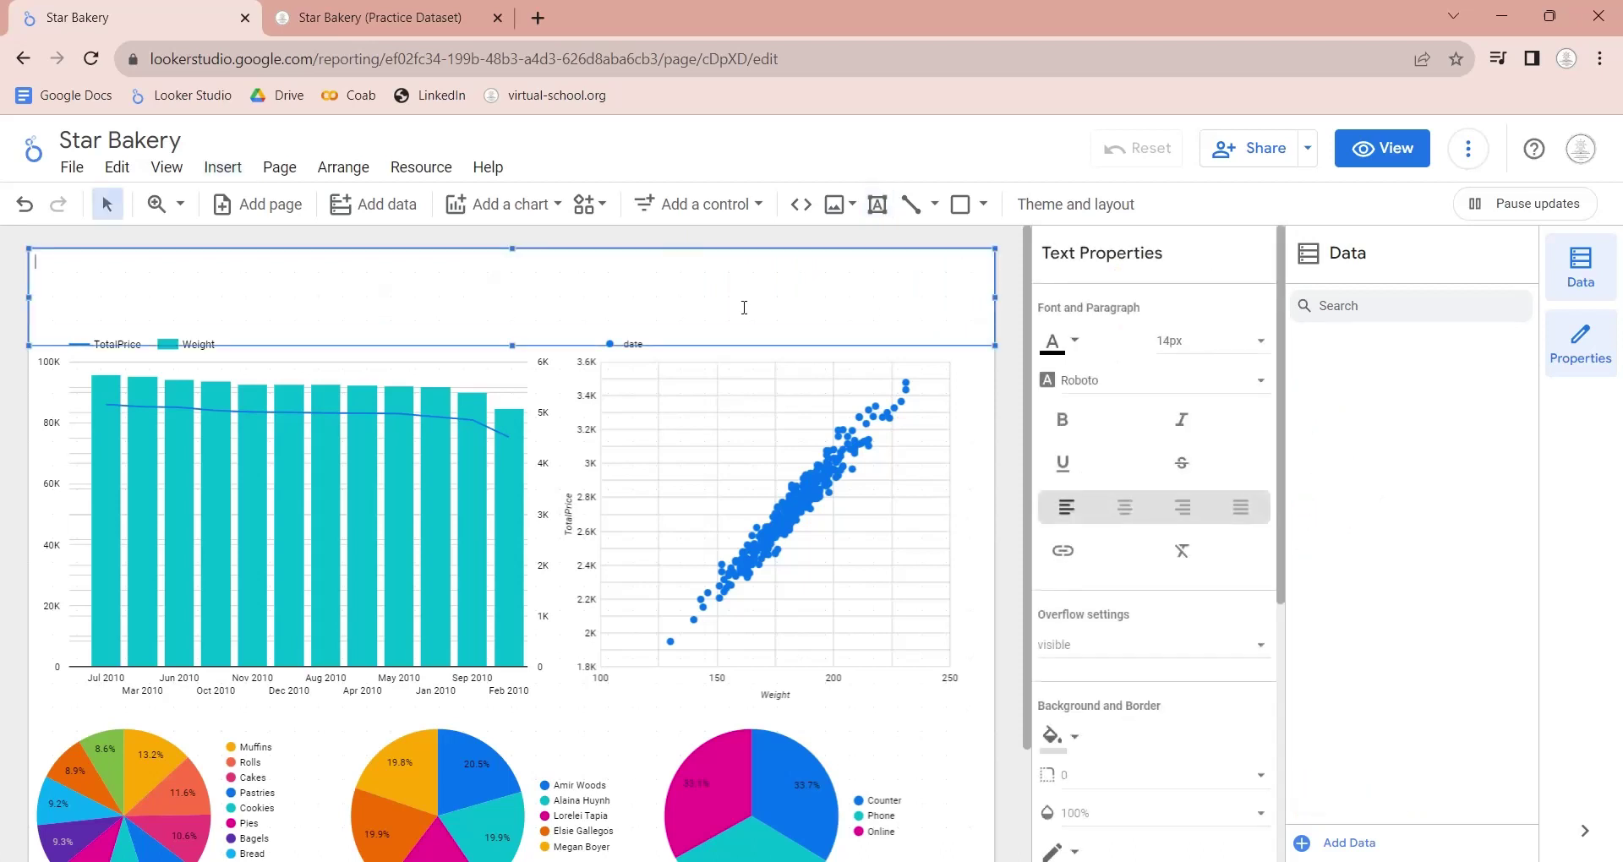
pyautogui.moveTo(512, 345); pyautogui.dragTo(513, 322)
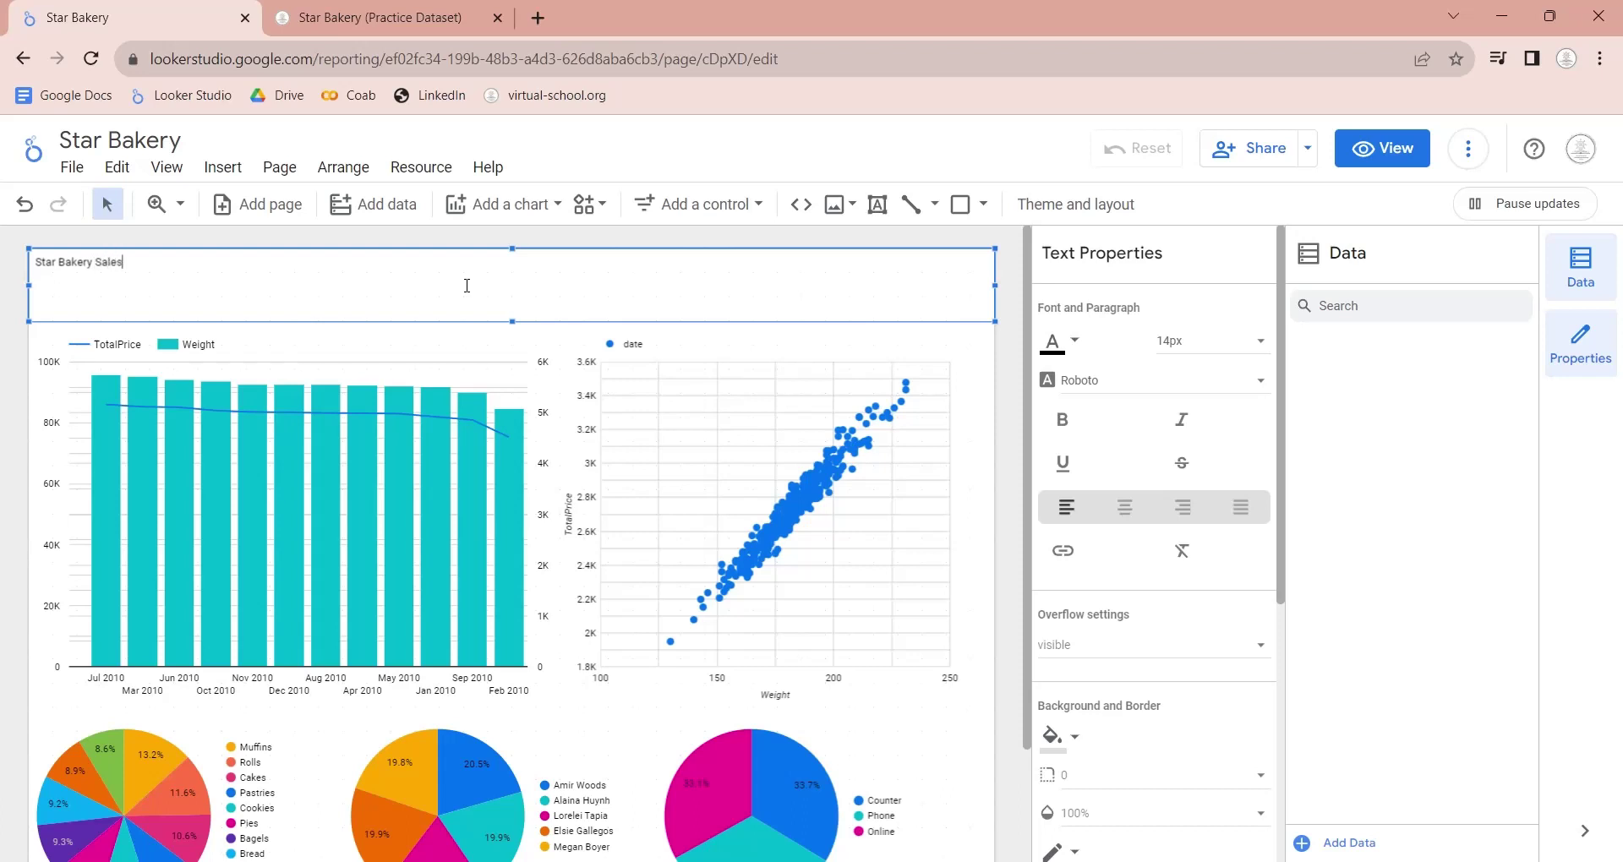
pyautogui.hotkey('ctrl', 'a')
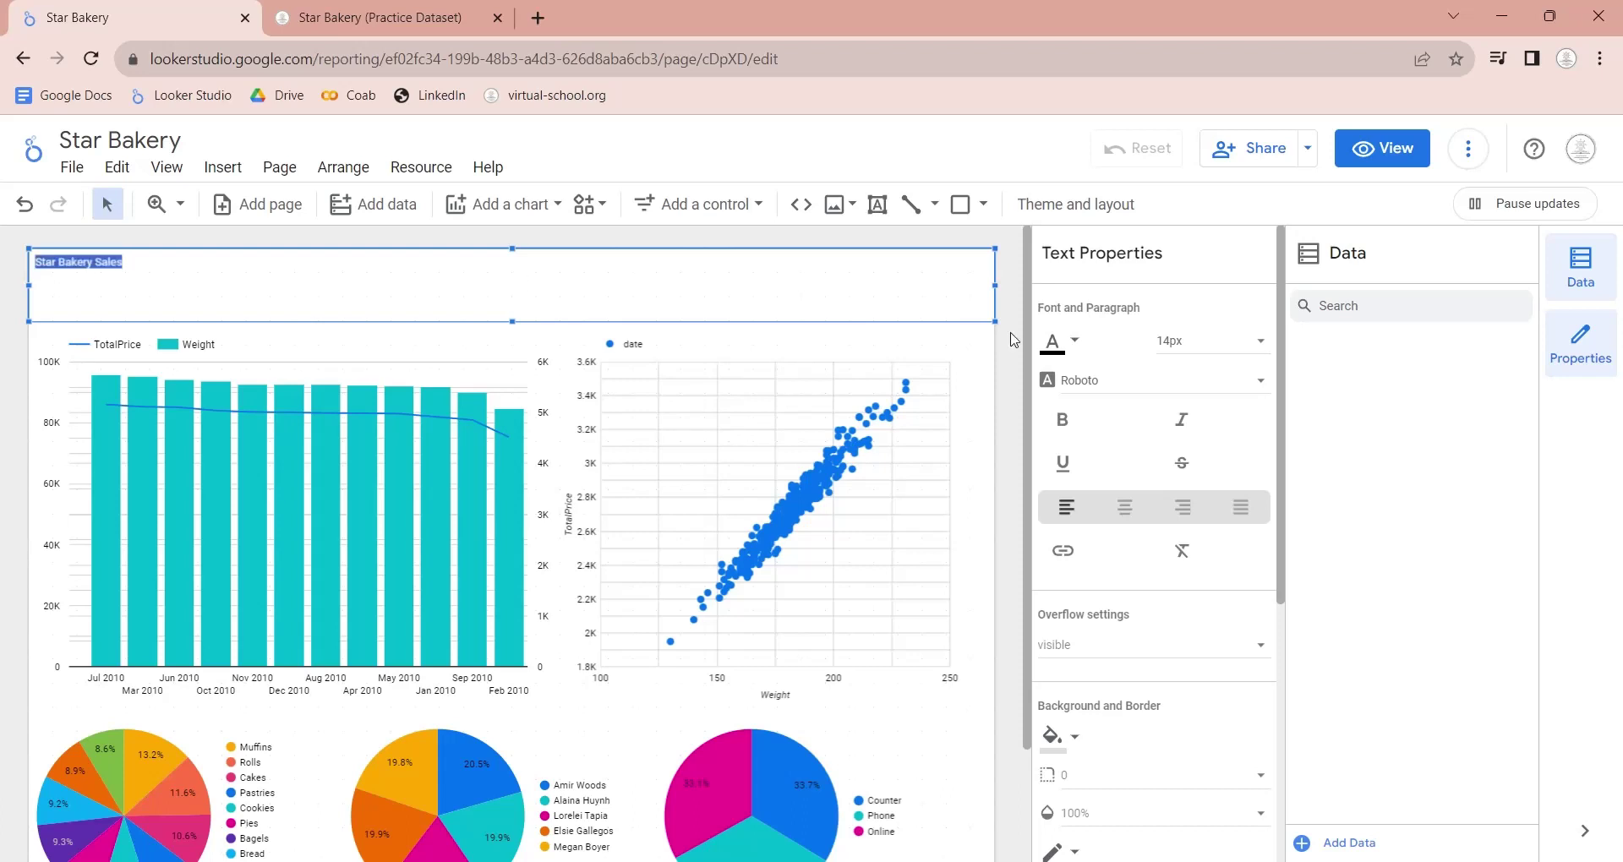
# Try 36px and 72px, then settle on a 60px font size for the title
pyautogui.click(1225, 341)
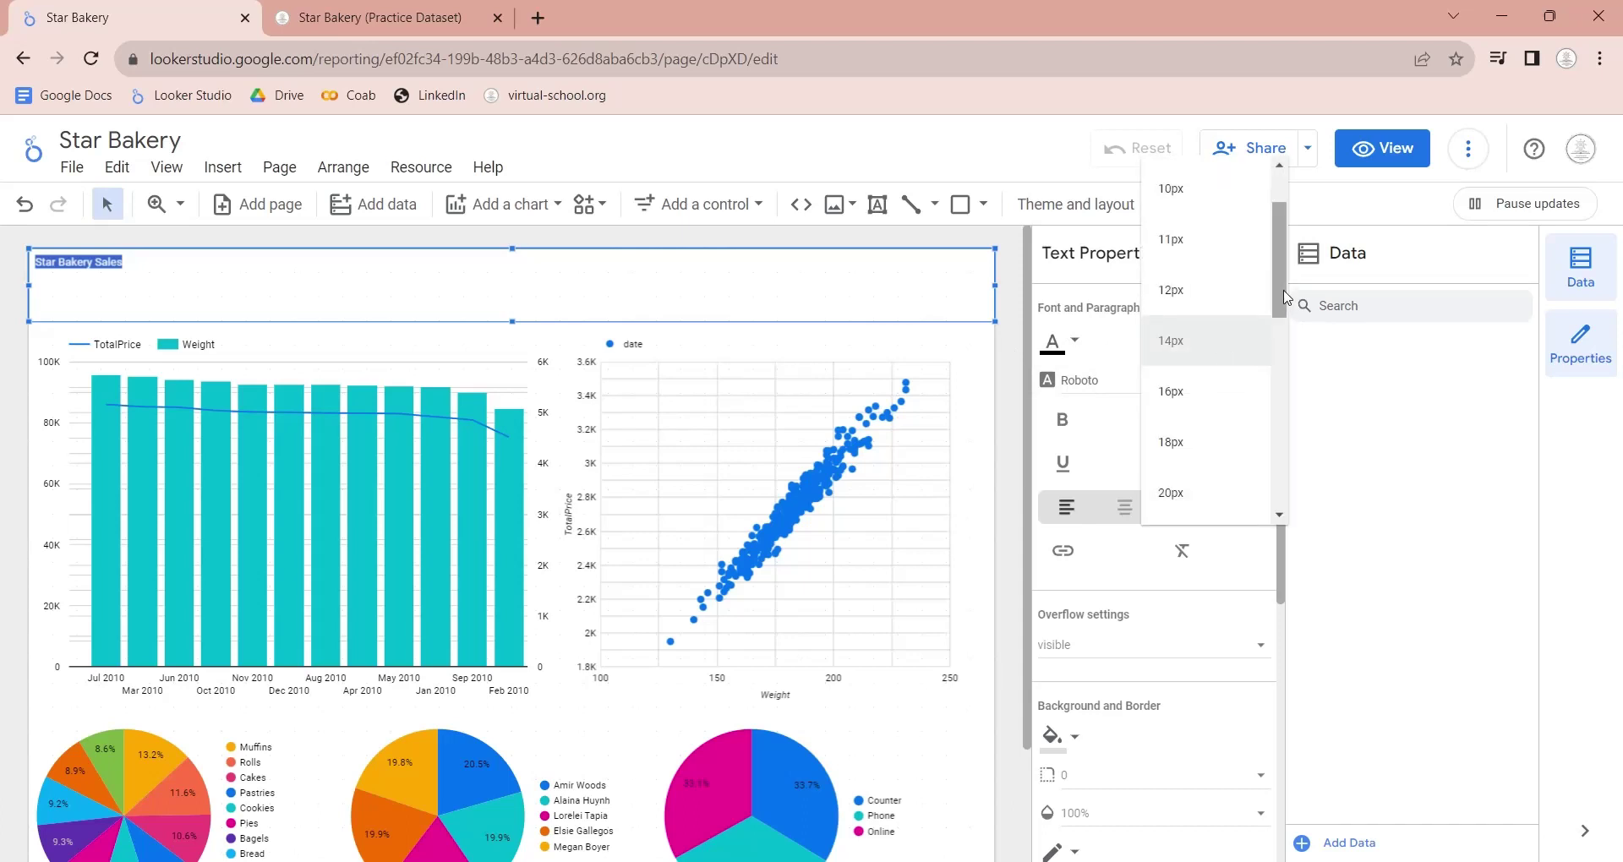
pyautogui.scroll(-4, 1218, 380)
pyautogui.click(1204, 423)
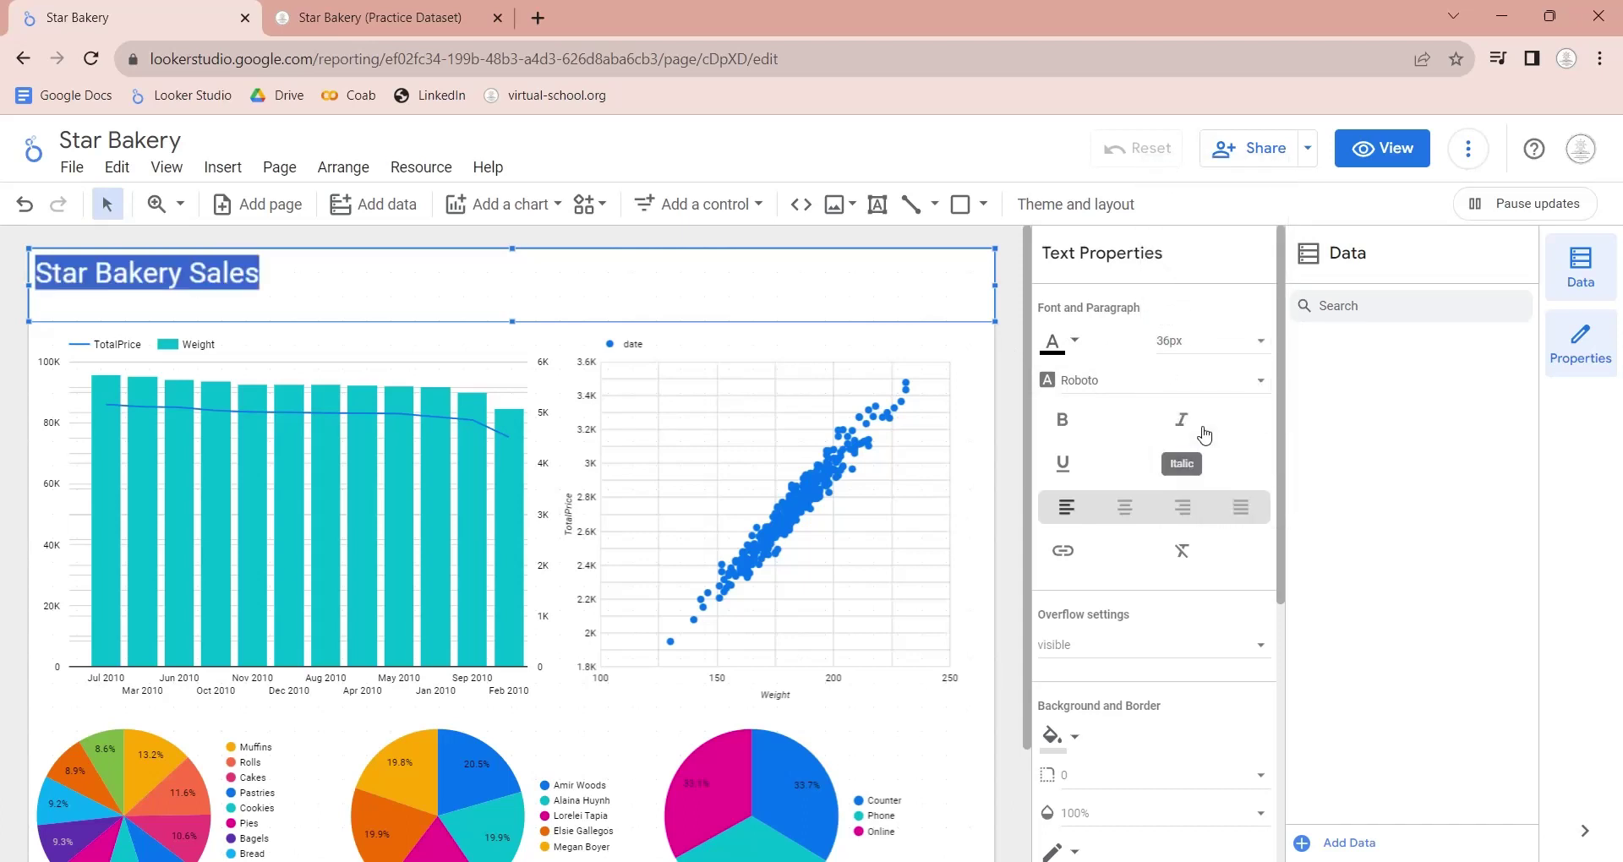
pyautogui.click(1251, 346)
pyautogui.moveTo(1277, 424); pyautogui.dragTo(1275, 479)
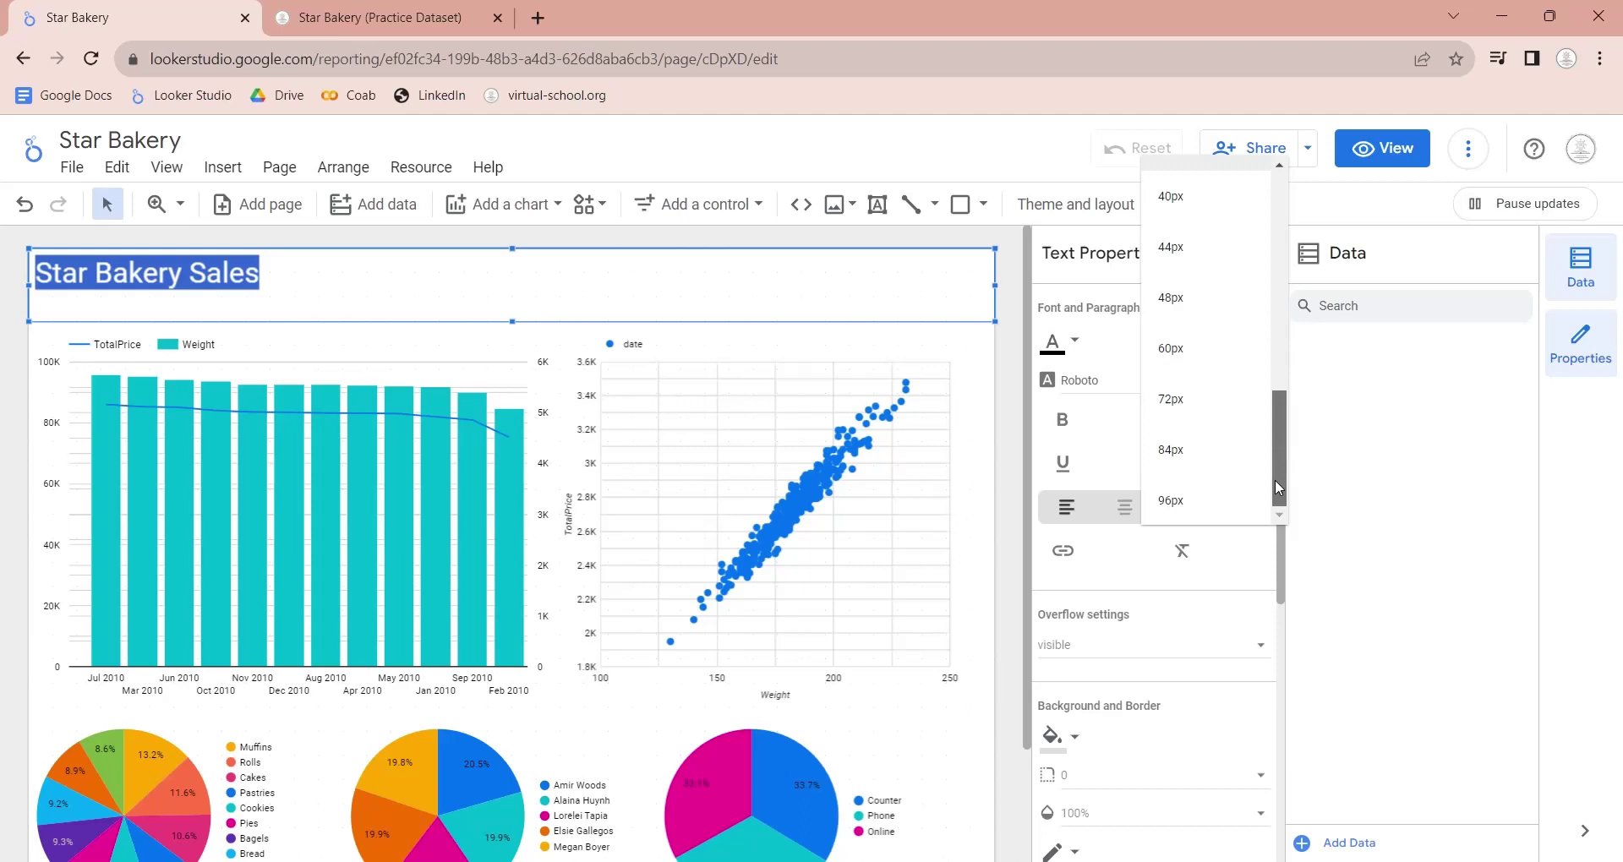
pyautogui.click(1201, 409)
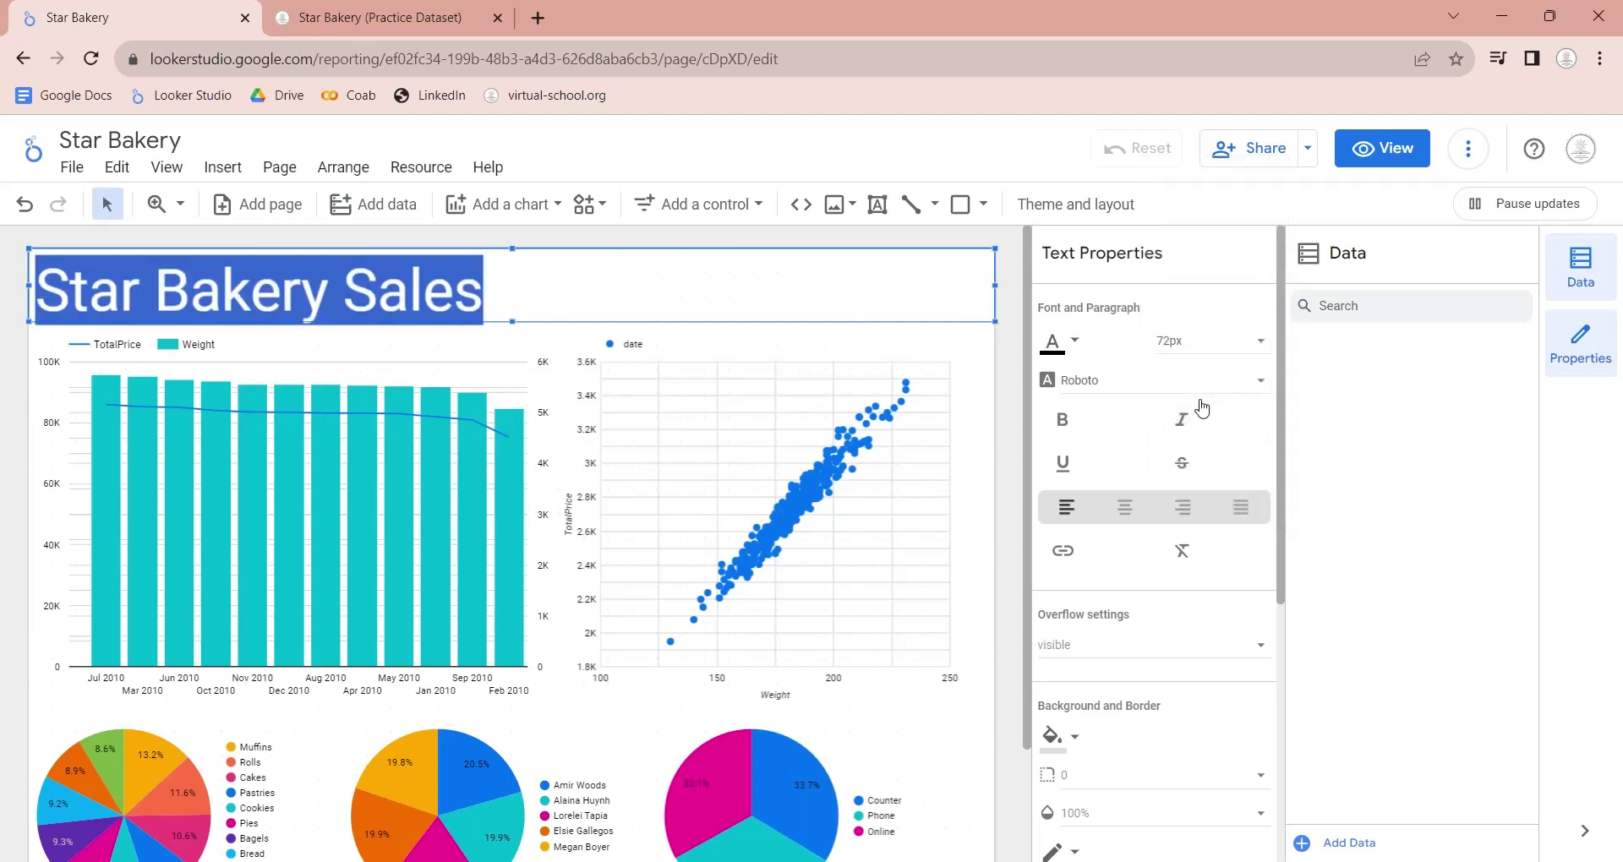
pyautogui.click(1258, 346)
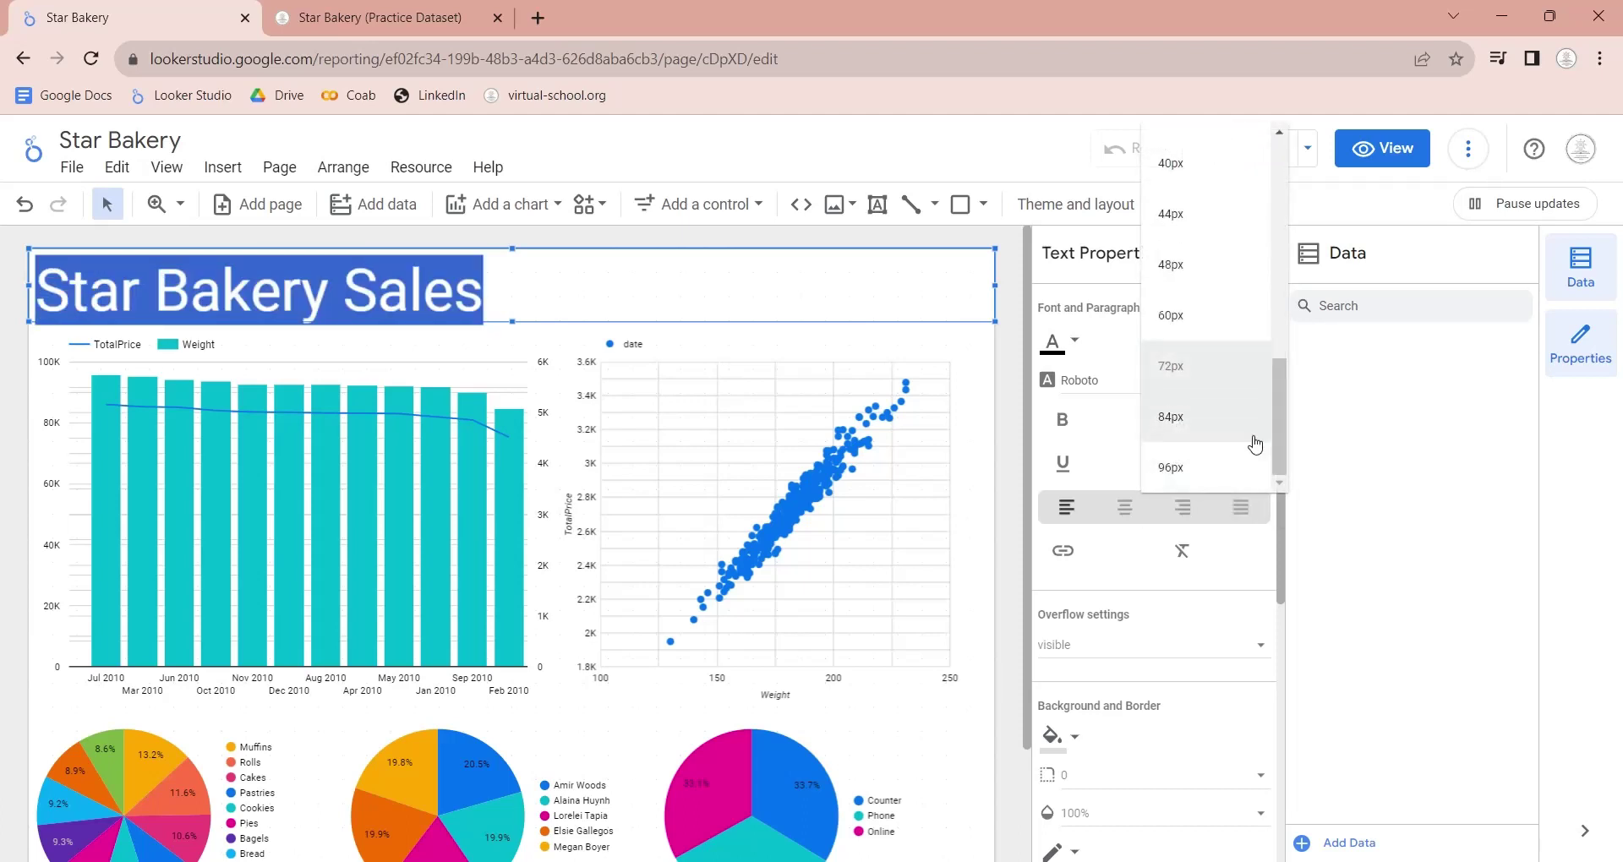
pyautogui.click(1206, 328)
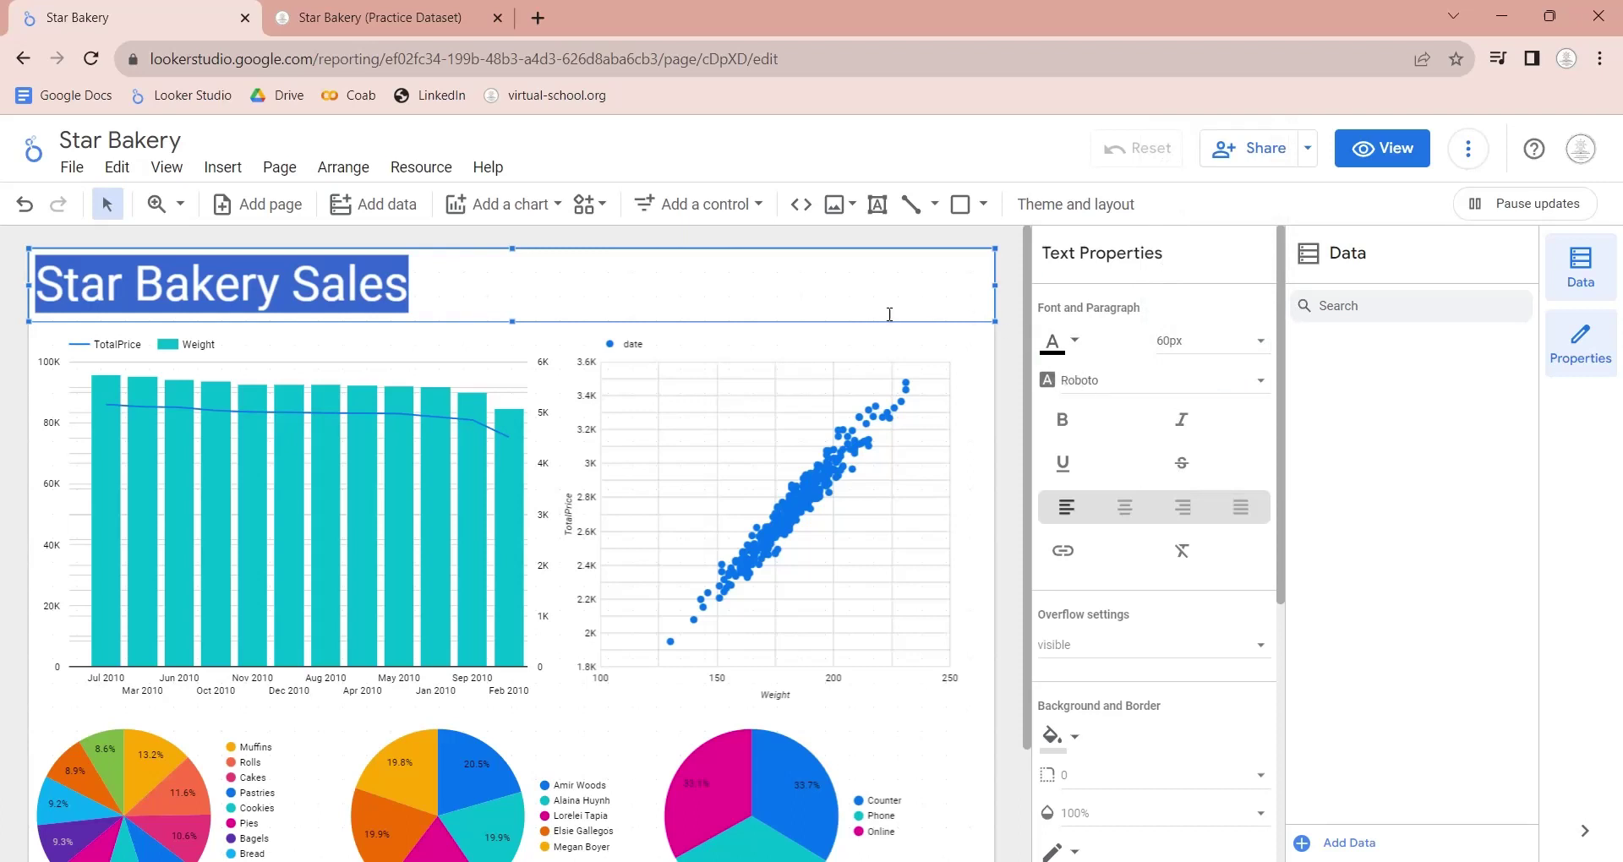
pyautogui.click(1000, 359)
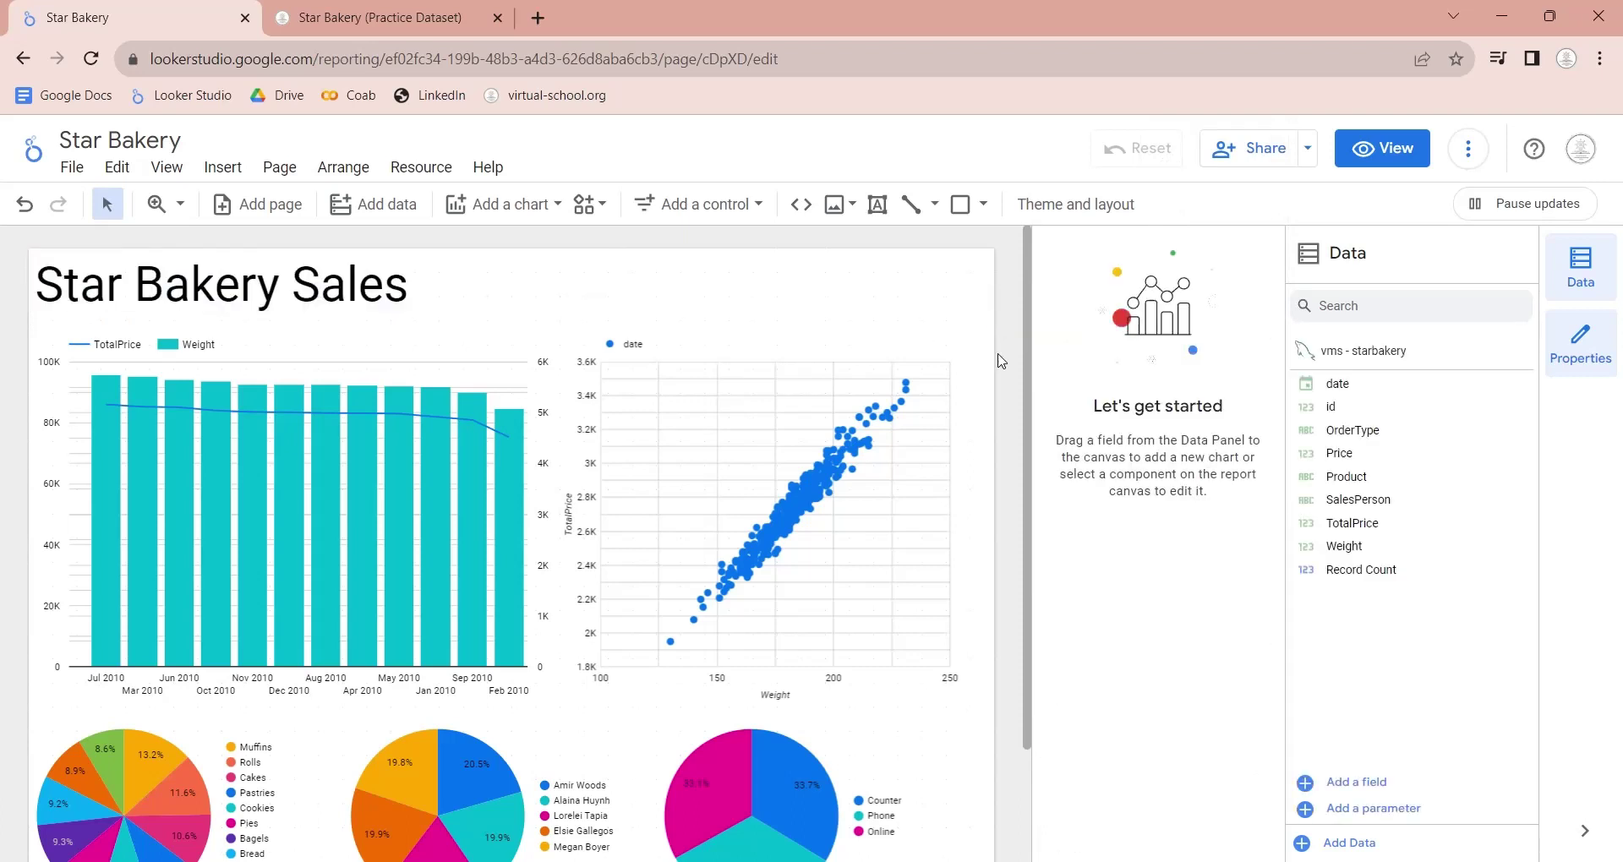
# Switch the report to view mode and zoom the browser out to show it all
pyautogui.click(1383, 149)
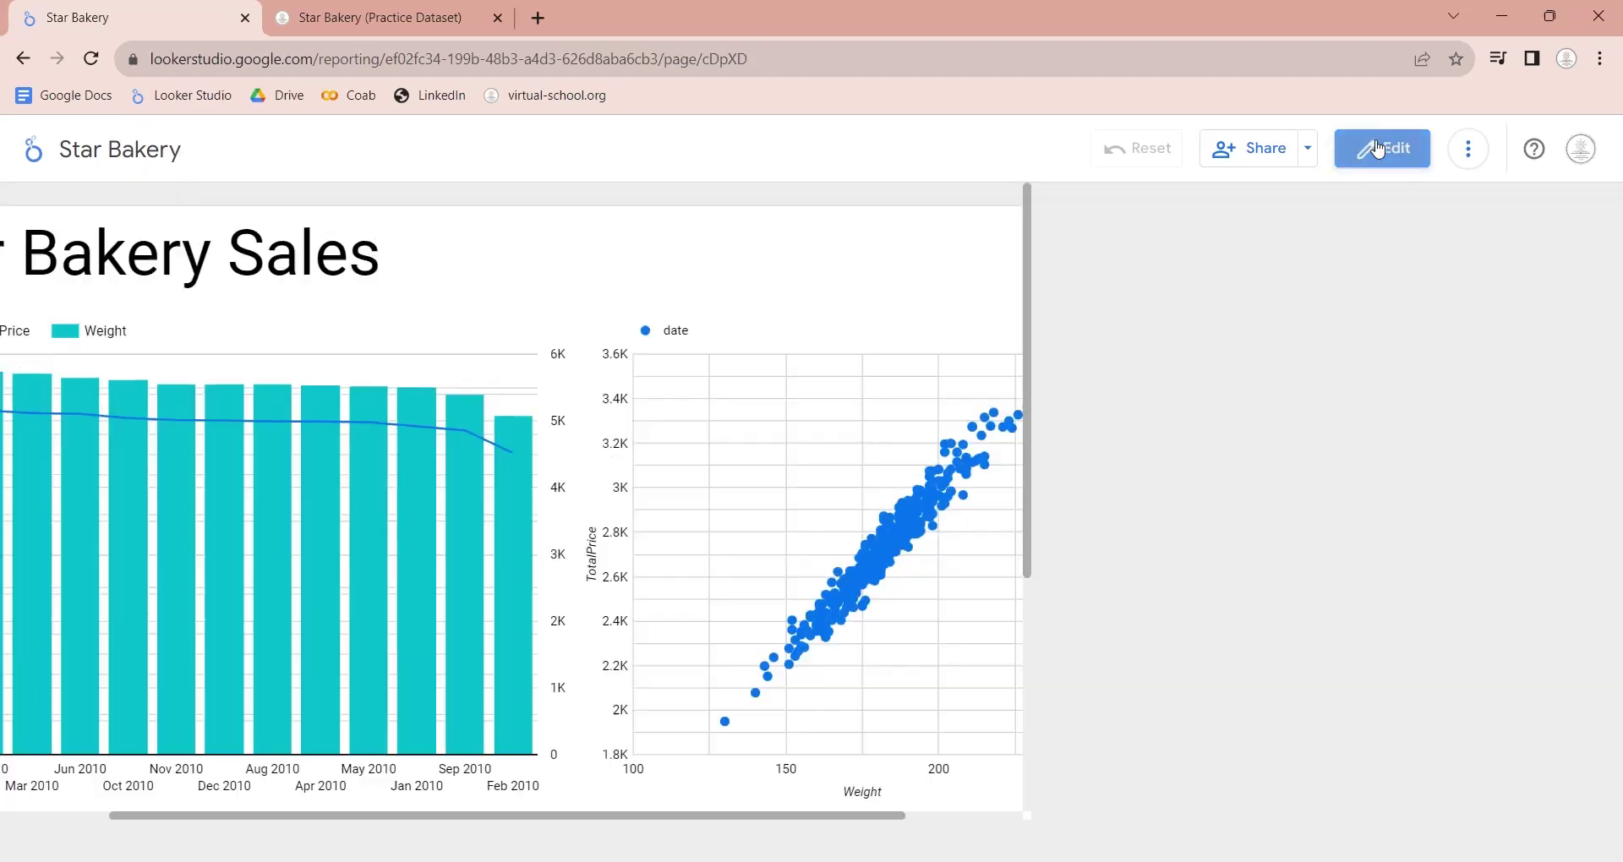
pyautogui.hotkey('ctrl', '-')
pyautogui.hotkey('ctrl', '-')
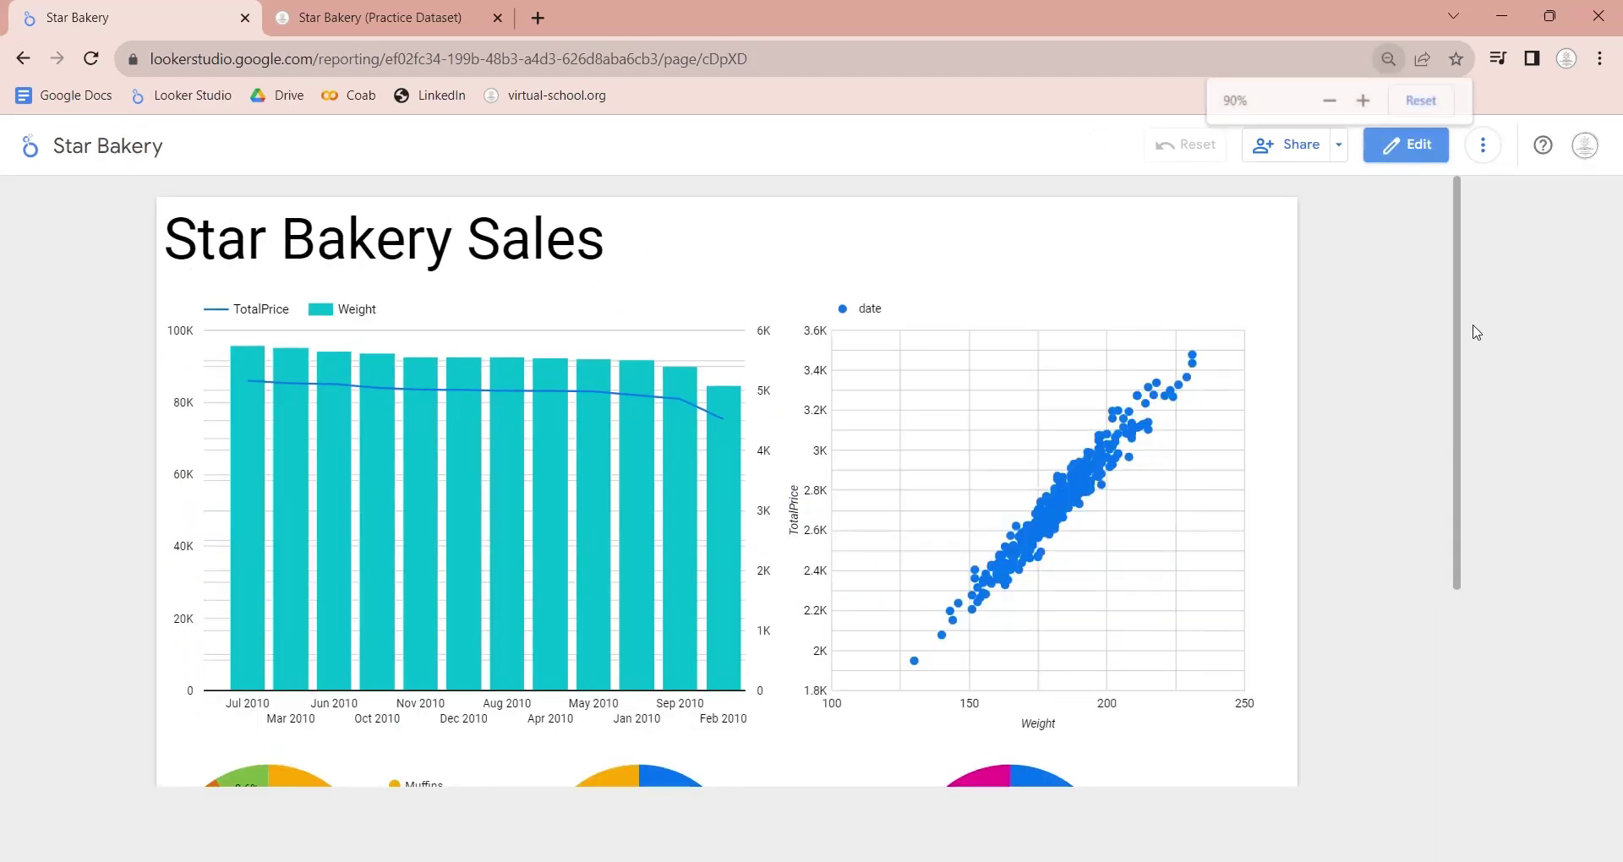
pyautogui.hotkey('ctrl', '-')
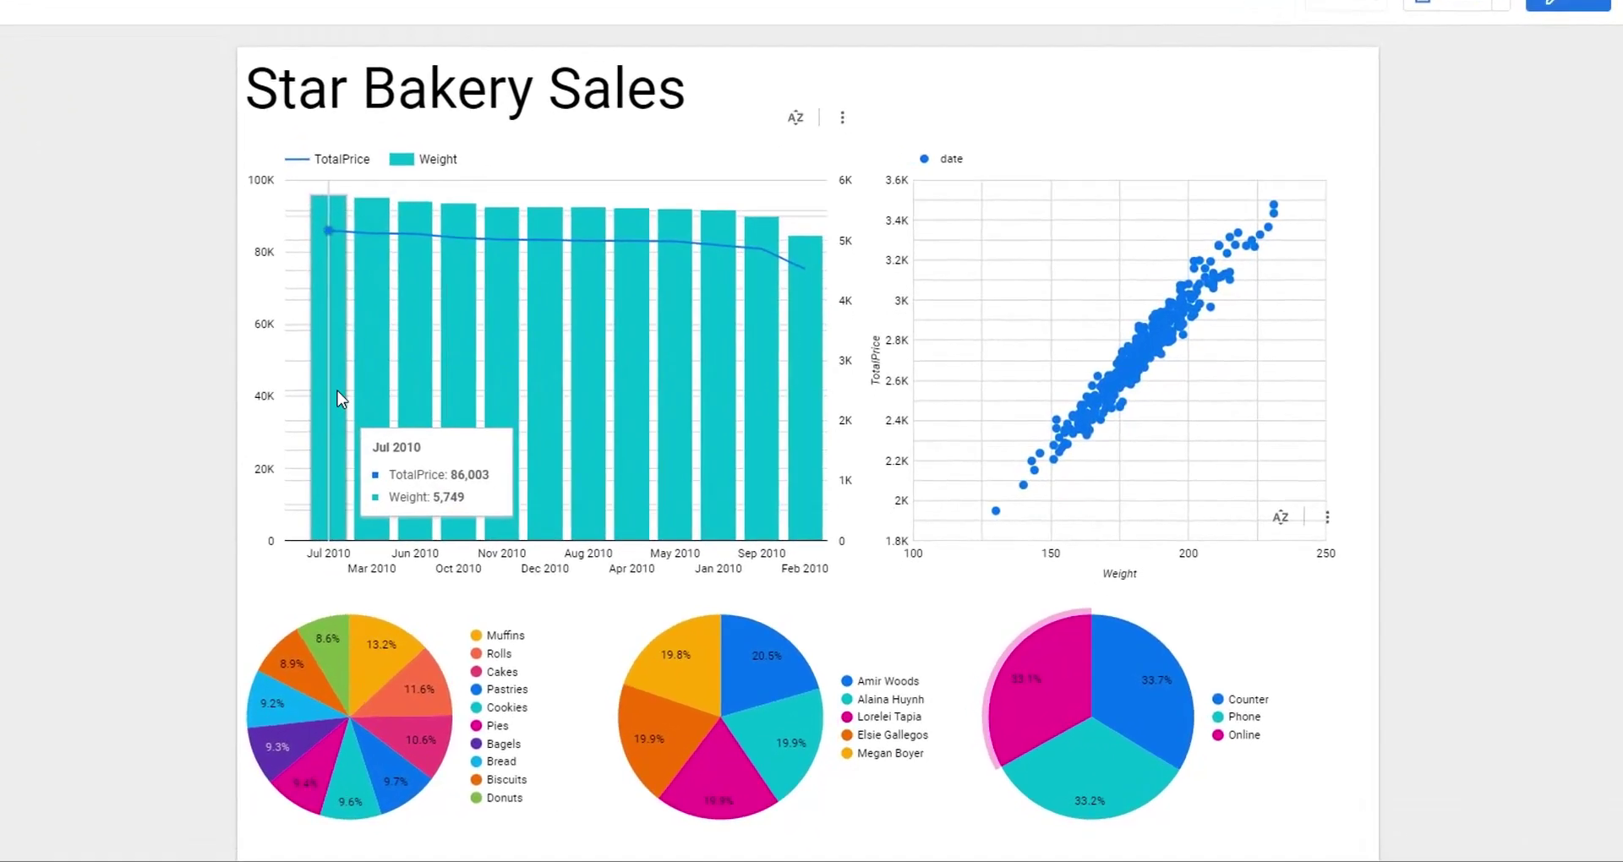
# Cross-filter by Jul, Mar, Jun, Oct and Nov 2010 bars, then by the Muffins slice
pyautogui.click(415, 469)
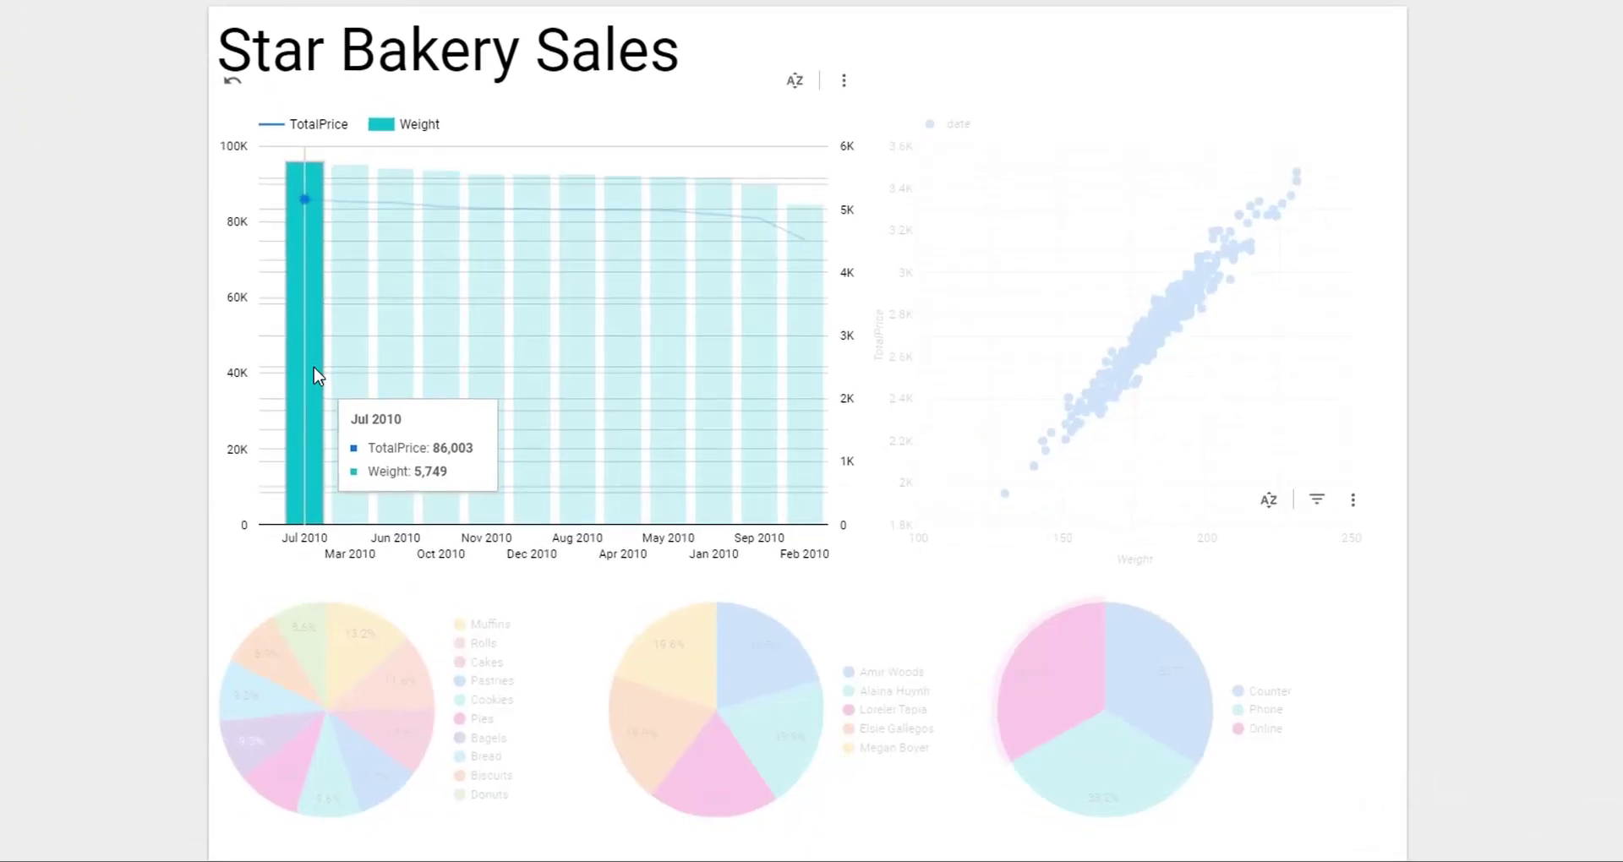
pyautogui.click(345, 363)
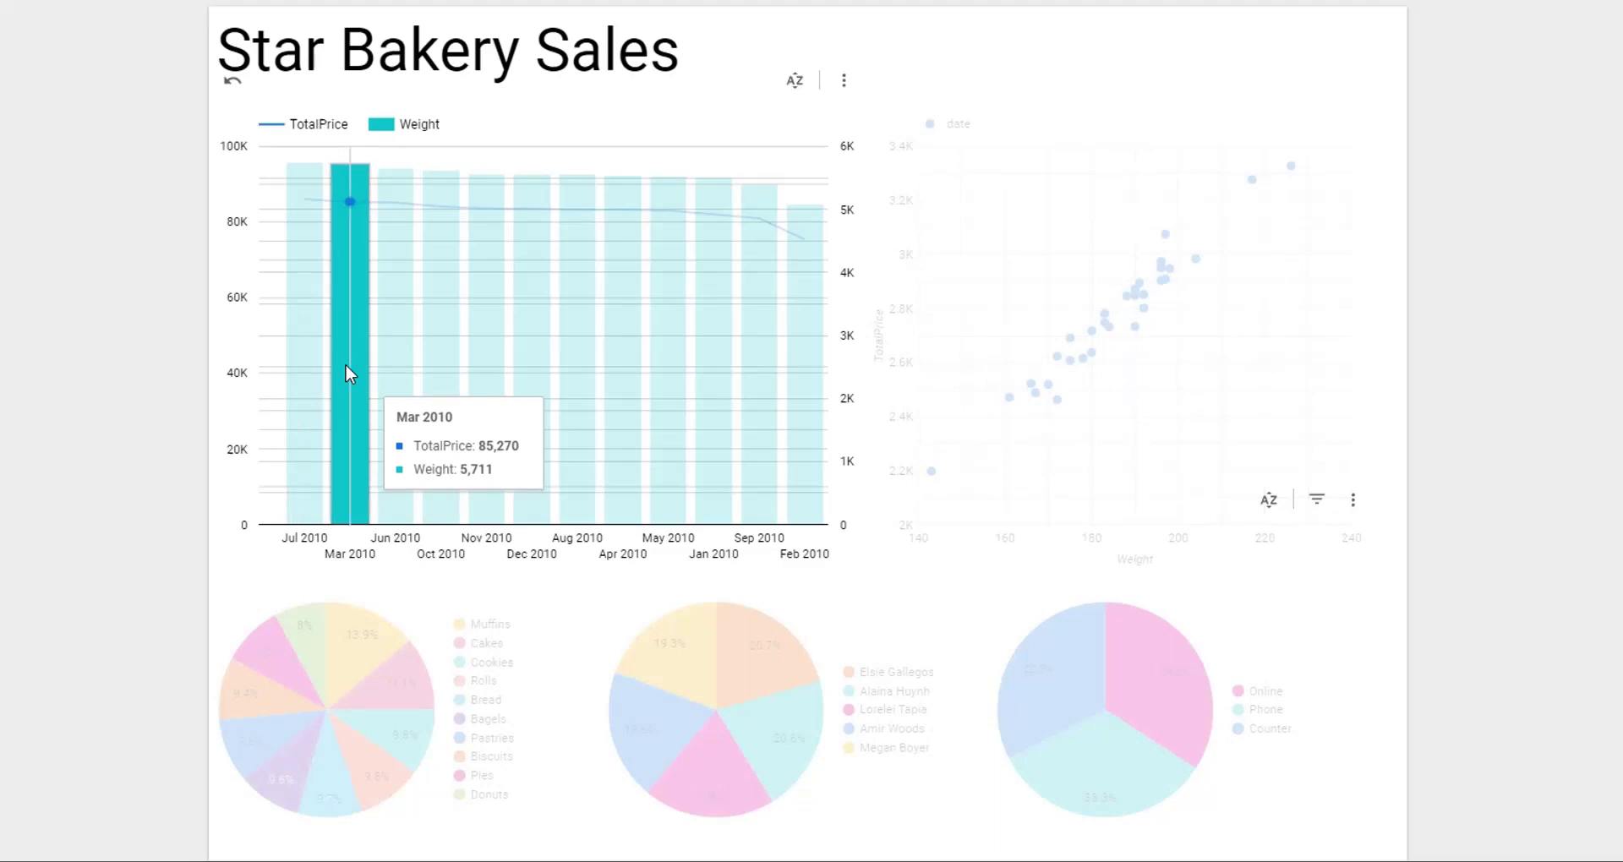
pyautogui.click(392, 363)
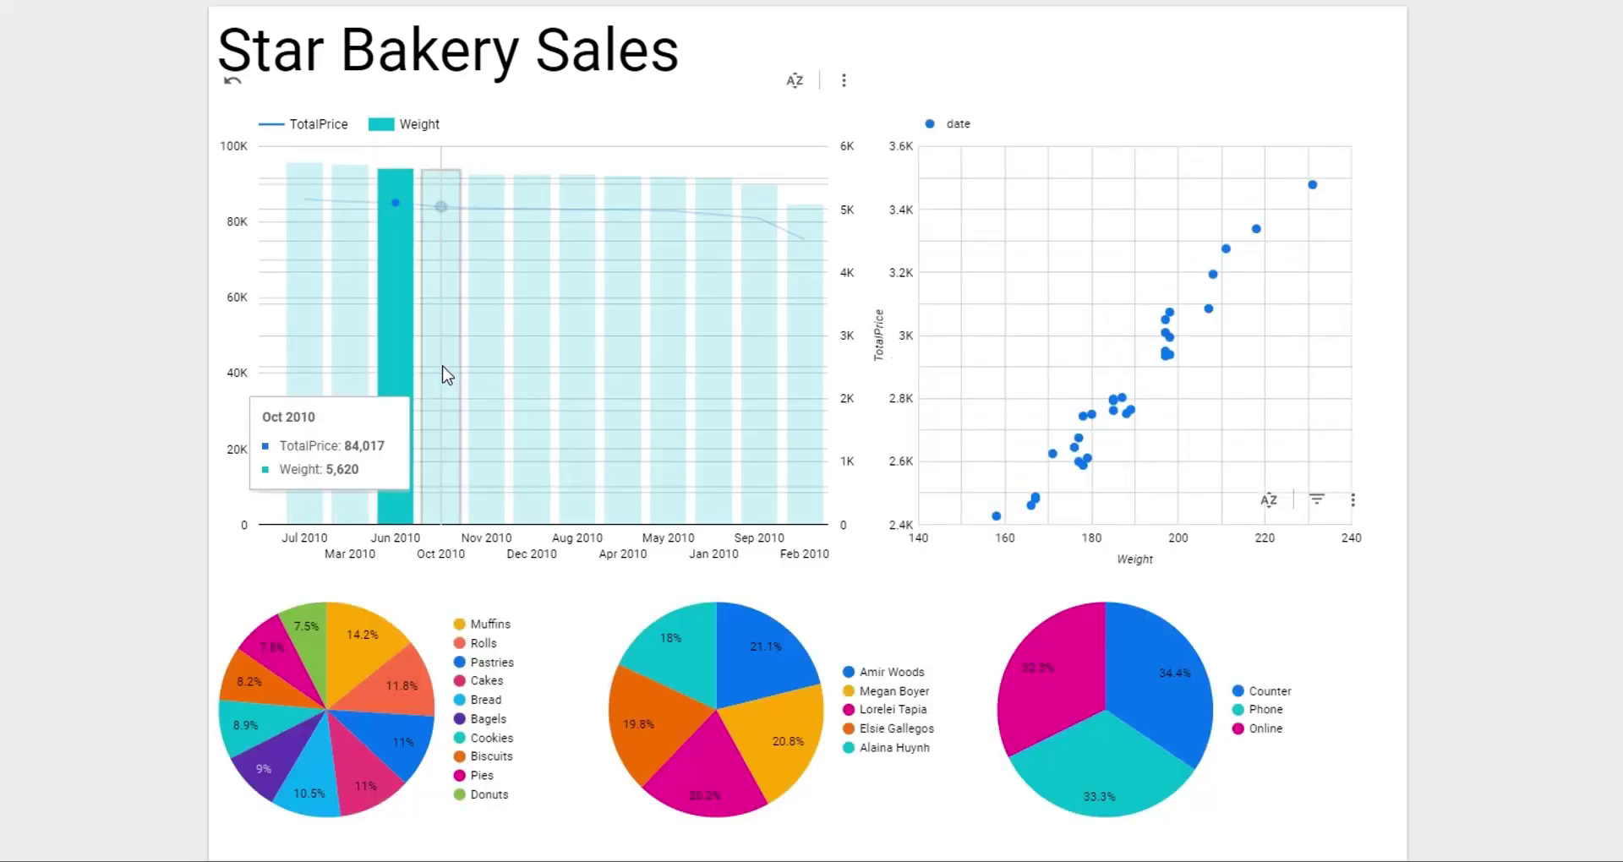
pyautogui.click(445, 373)
pyautogui.click(480, 369)
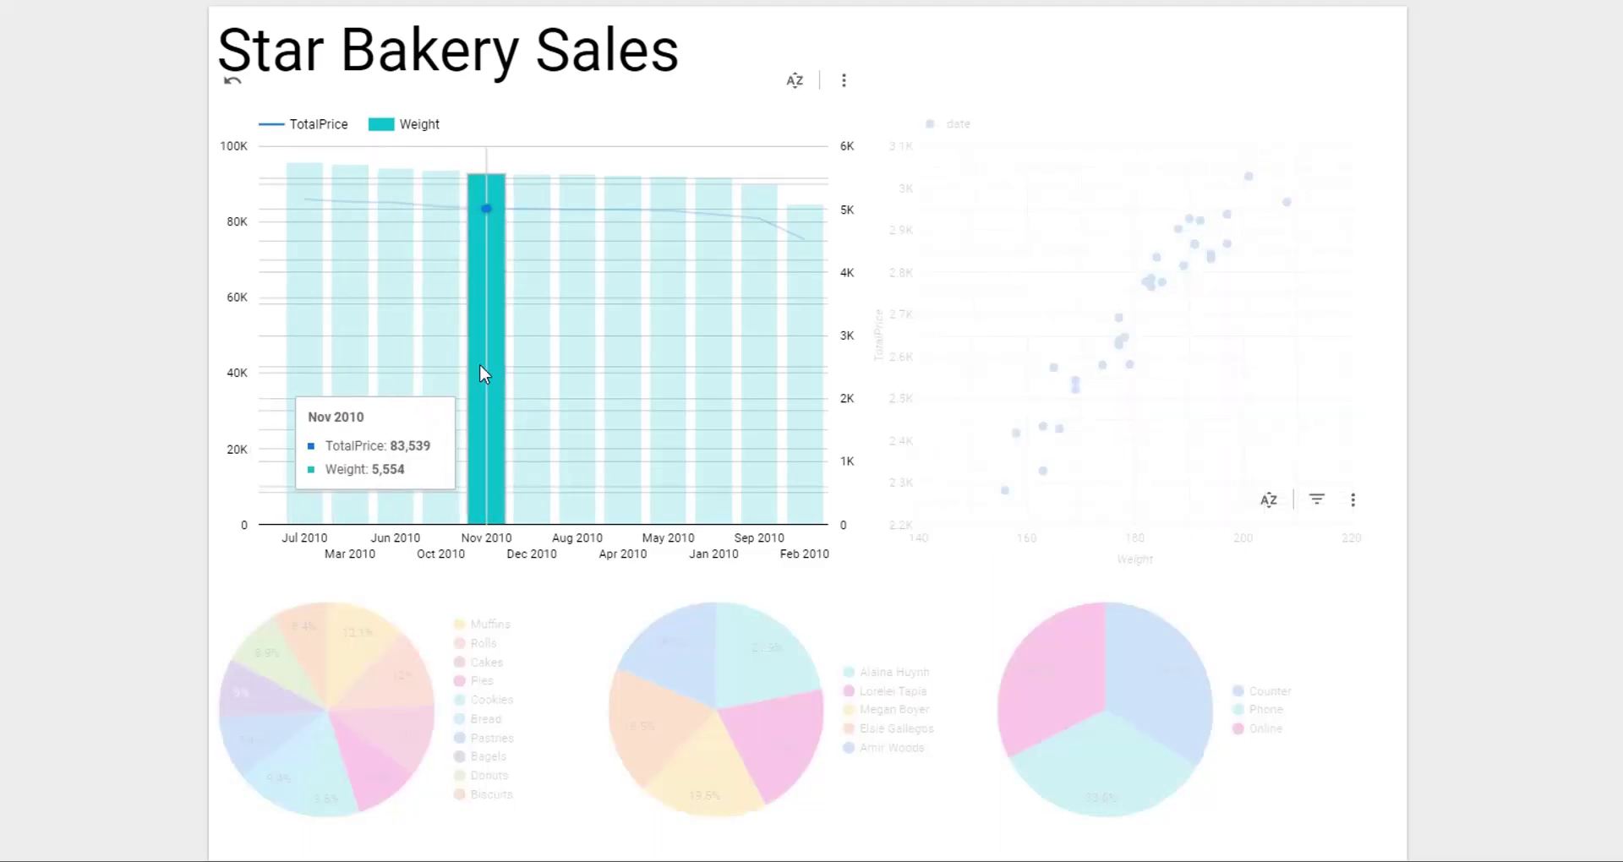
pyautogui.click(480, 364)
pyautogui.click(346, 662)
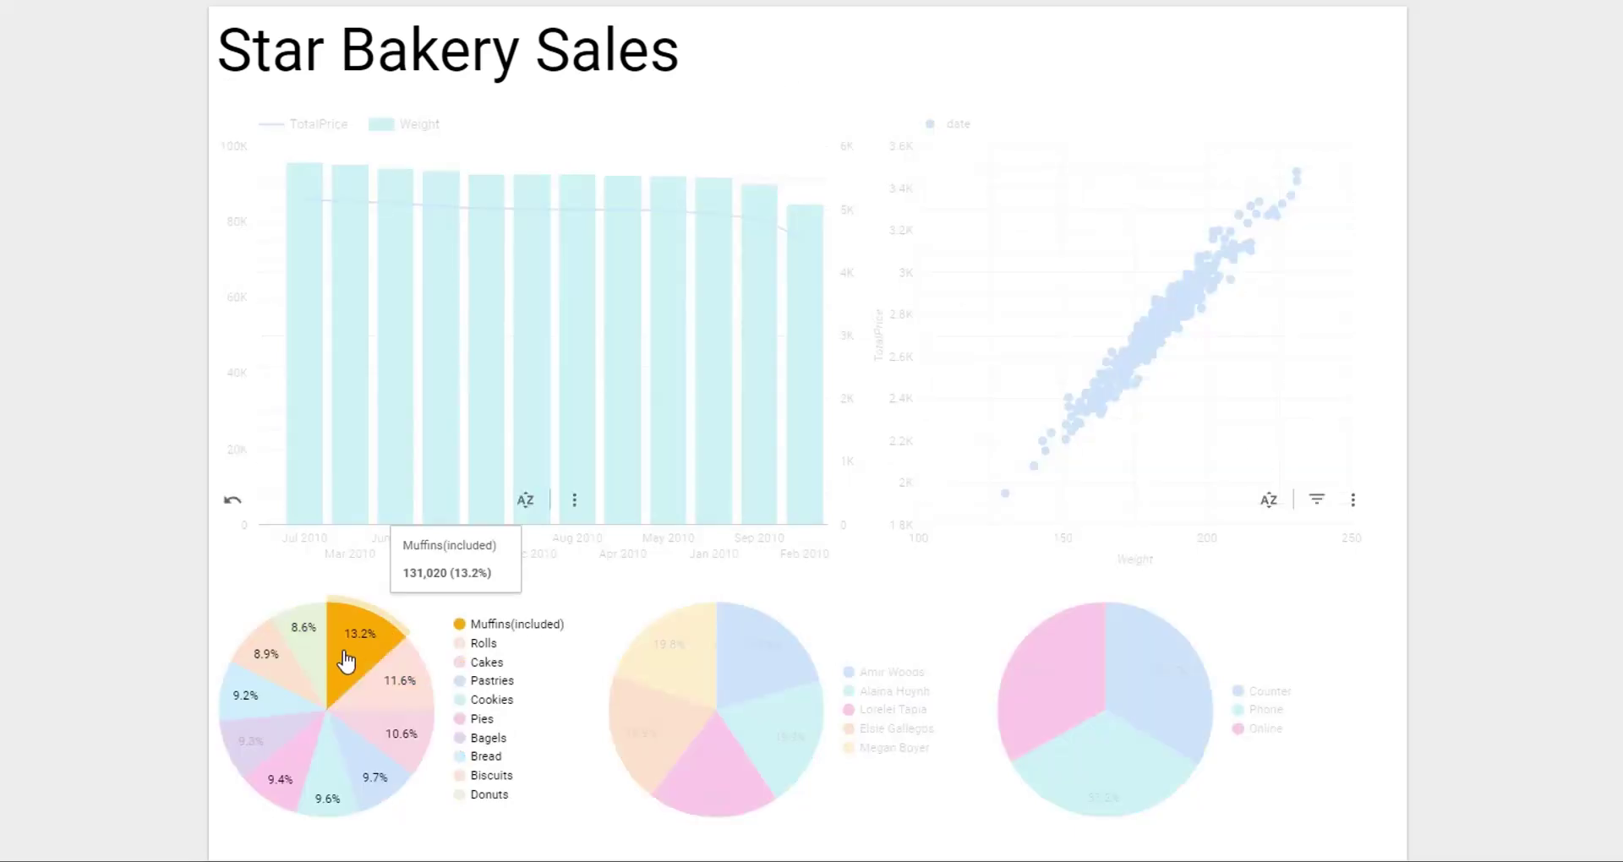